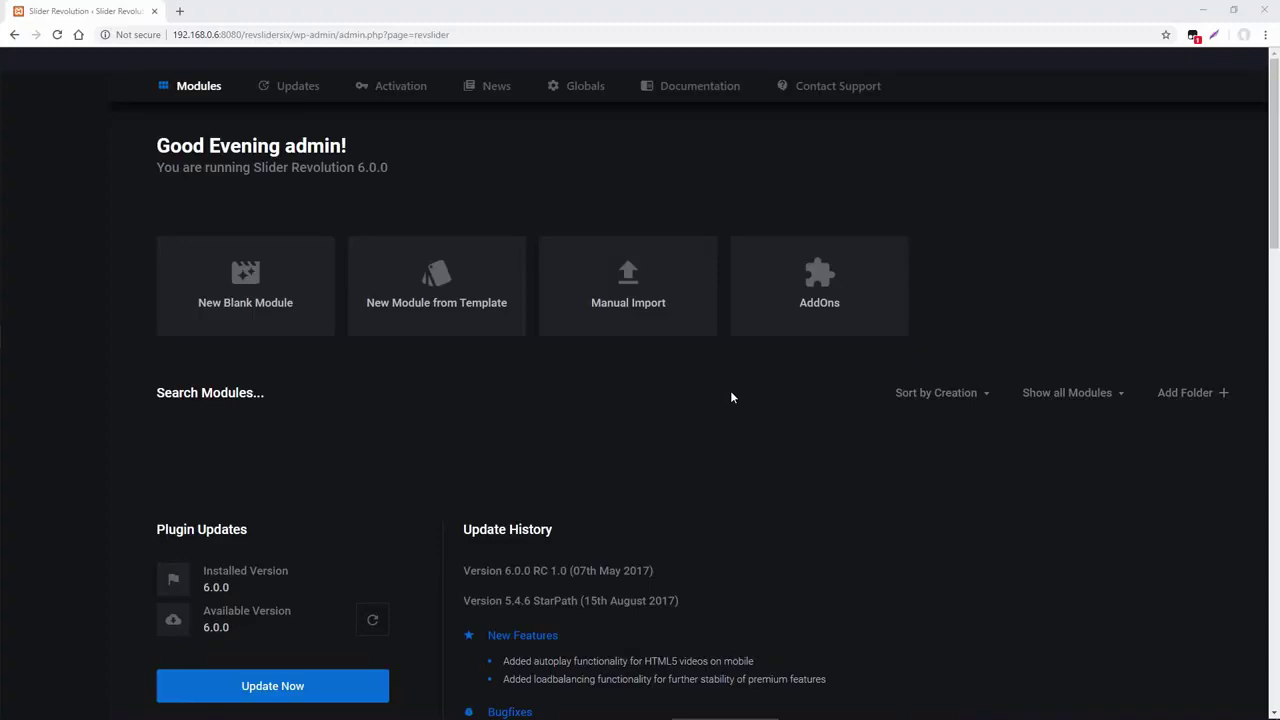
# - Examine the default content widths for each device in the global settings without changing them
pyautogui.click(585, 87)
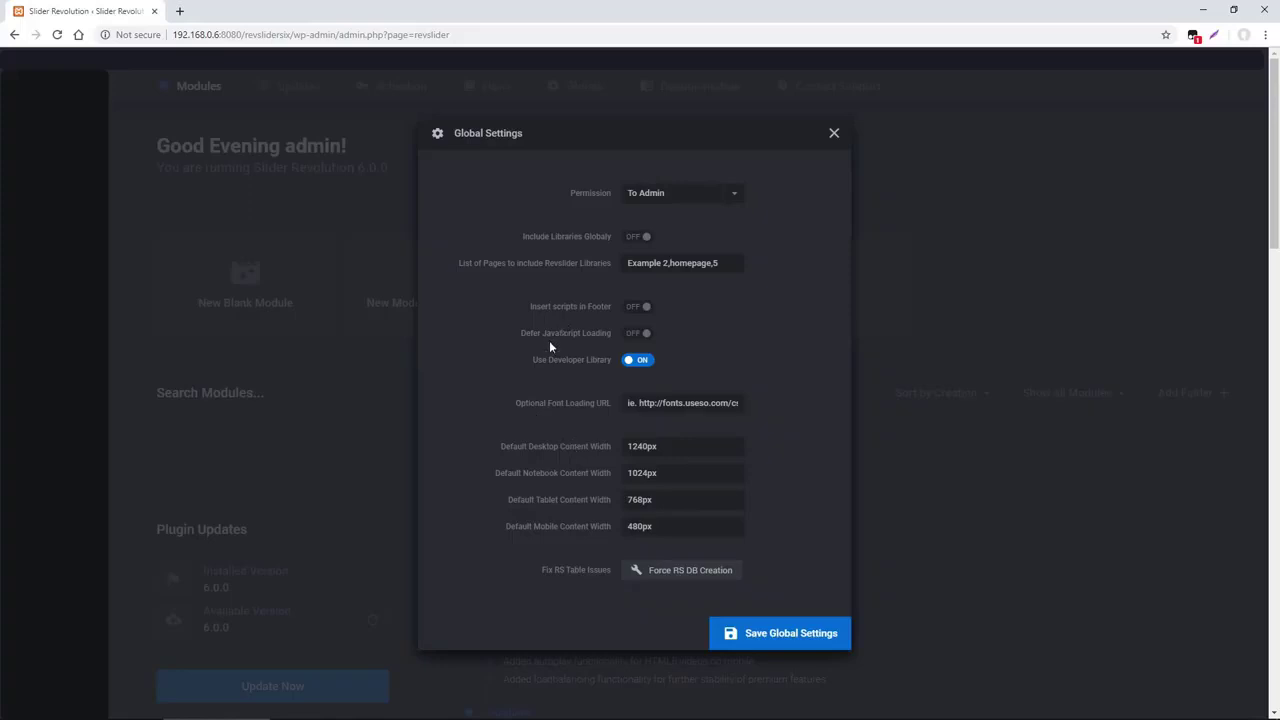
pyautogui.click(645, 472)
pyautogui.click(575, 487)
pyautogui.click(834, 133)
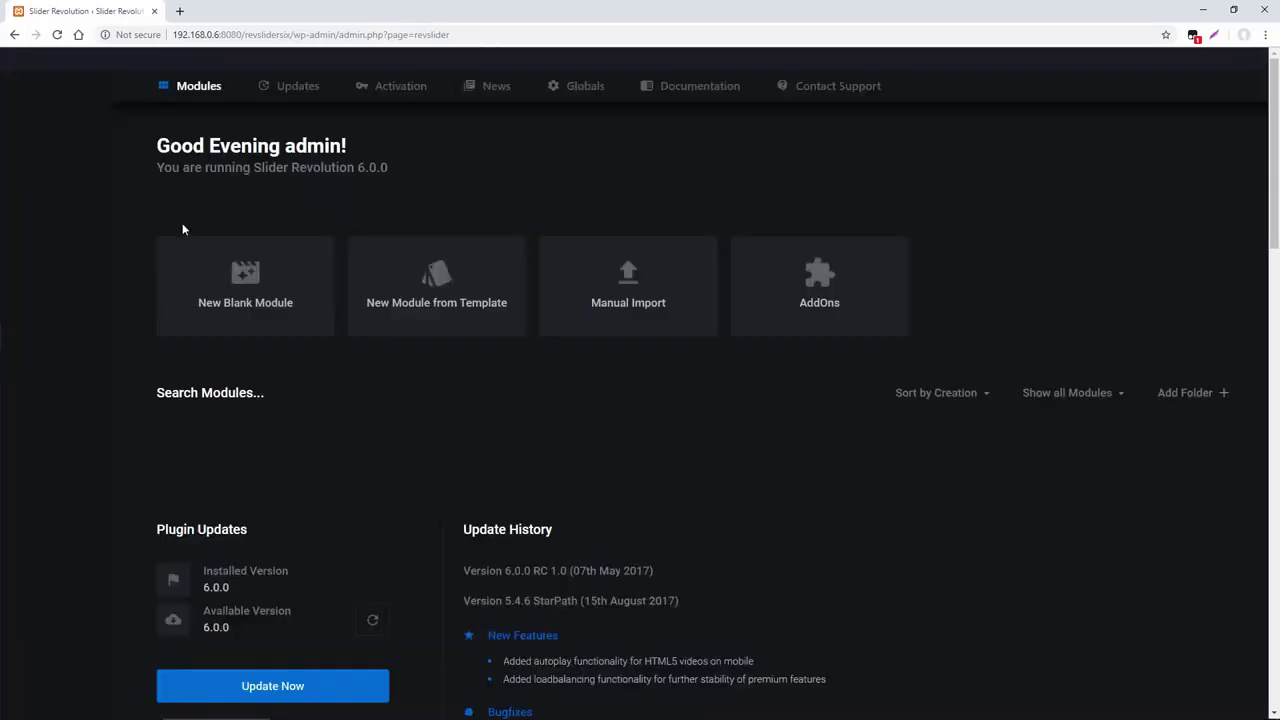
# - Create a new blank module and enable its notebook, tablet and mobile views
pyautogui.click(249, 298)
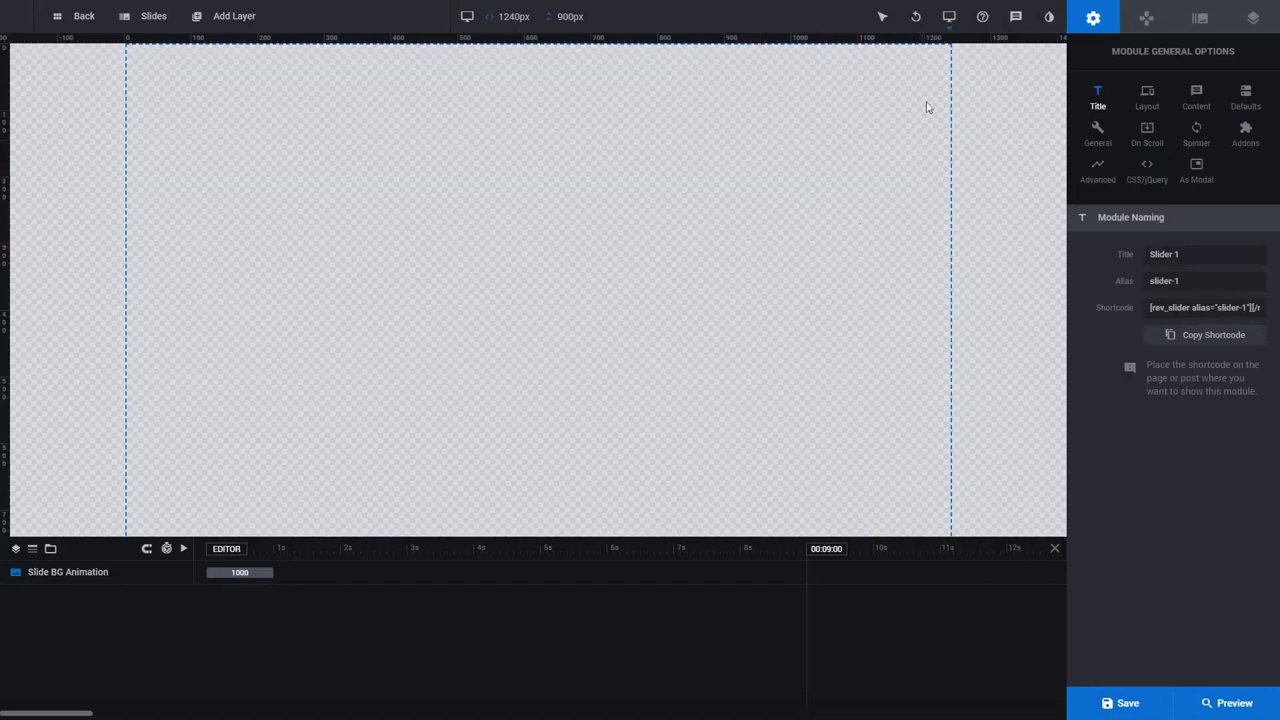
pyautogui.moveTo(949, 18)
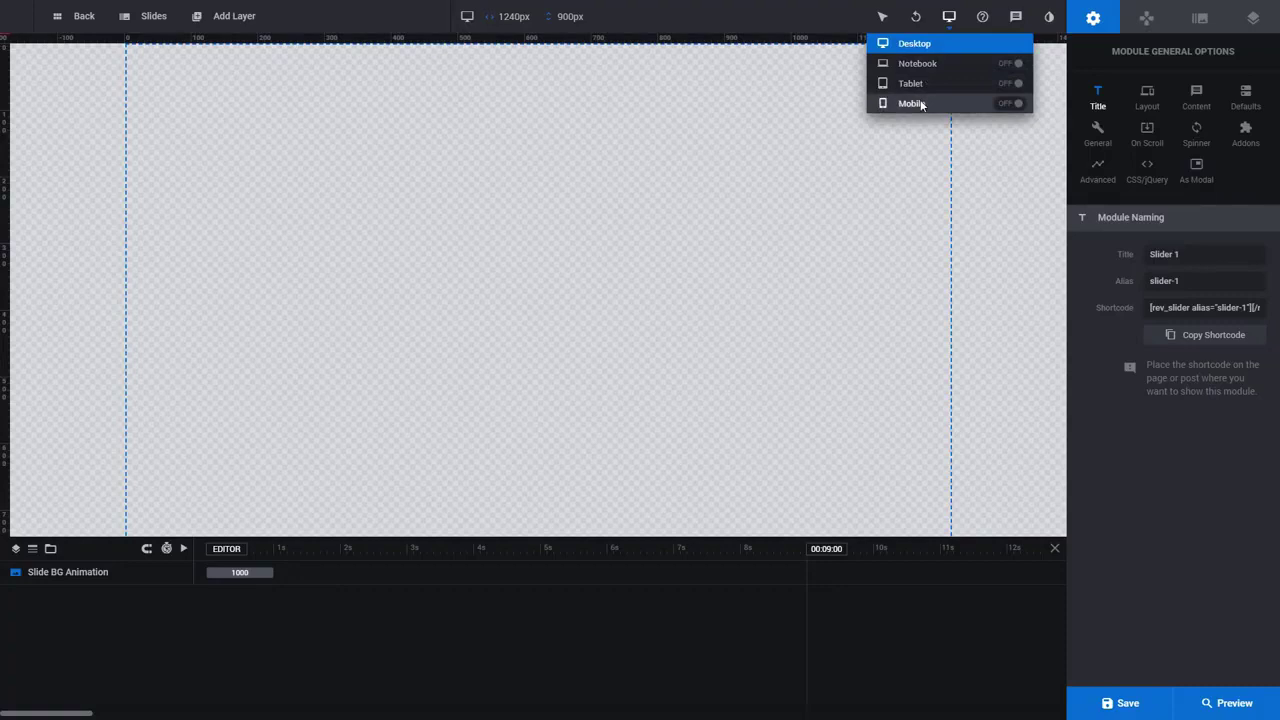
pyautogui.click(1008, 64)
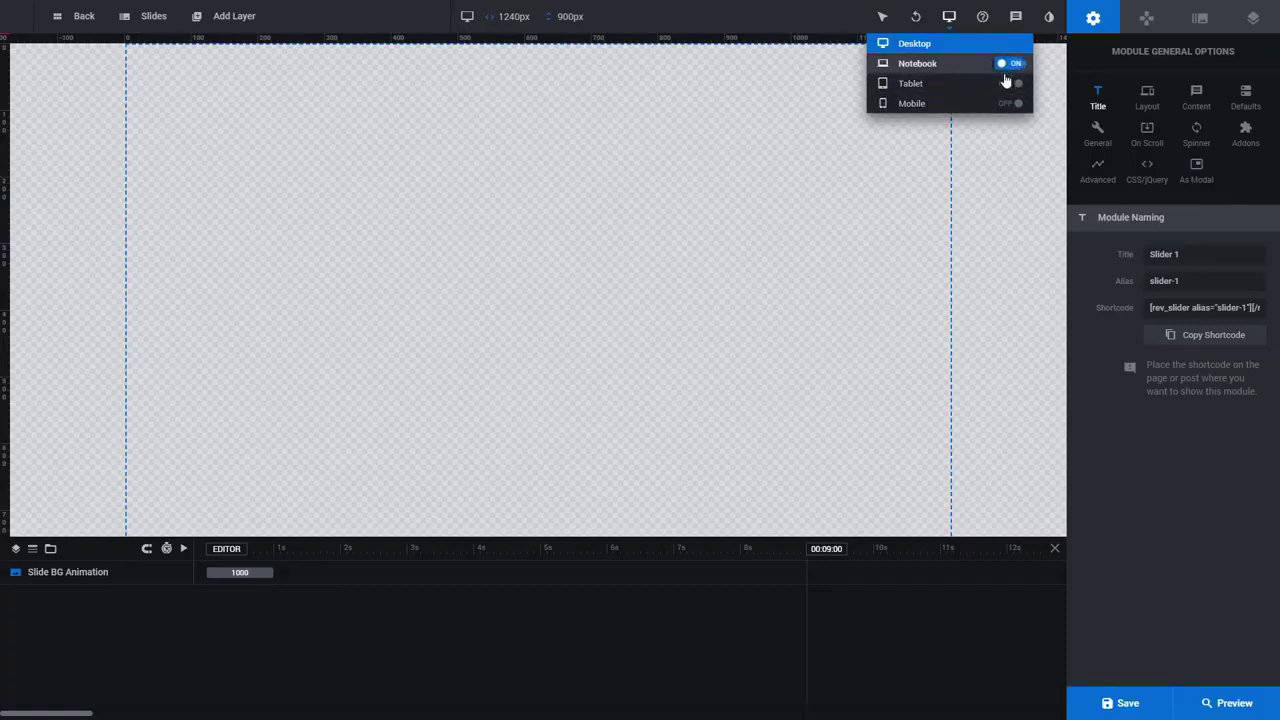
pyautogui.click(1005, 84)
pyautogui.click(1005, 105)
# - View the module canvas at the notebook, tablet and mobile sizes in turn
pyautogui.click(930, 66)
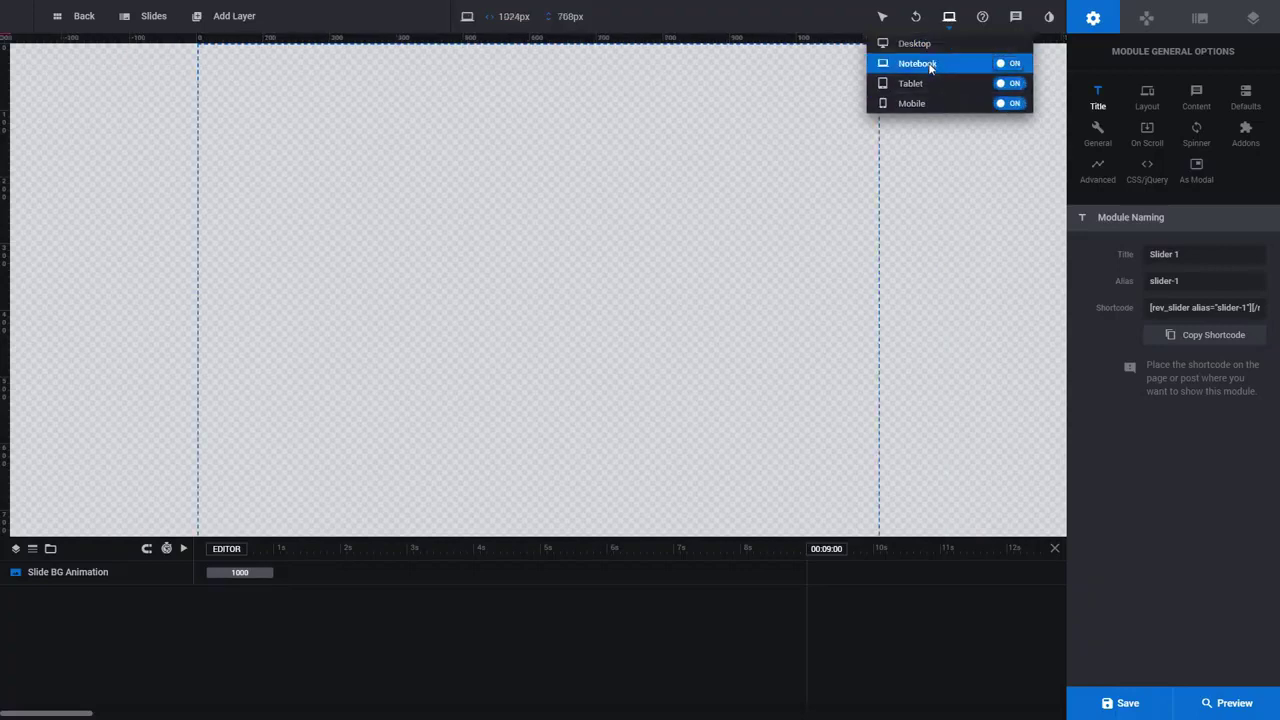
pyautogui.click(926, 84)
pyautogui.click(927, 104)
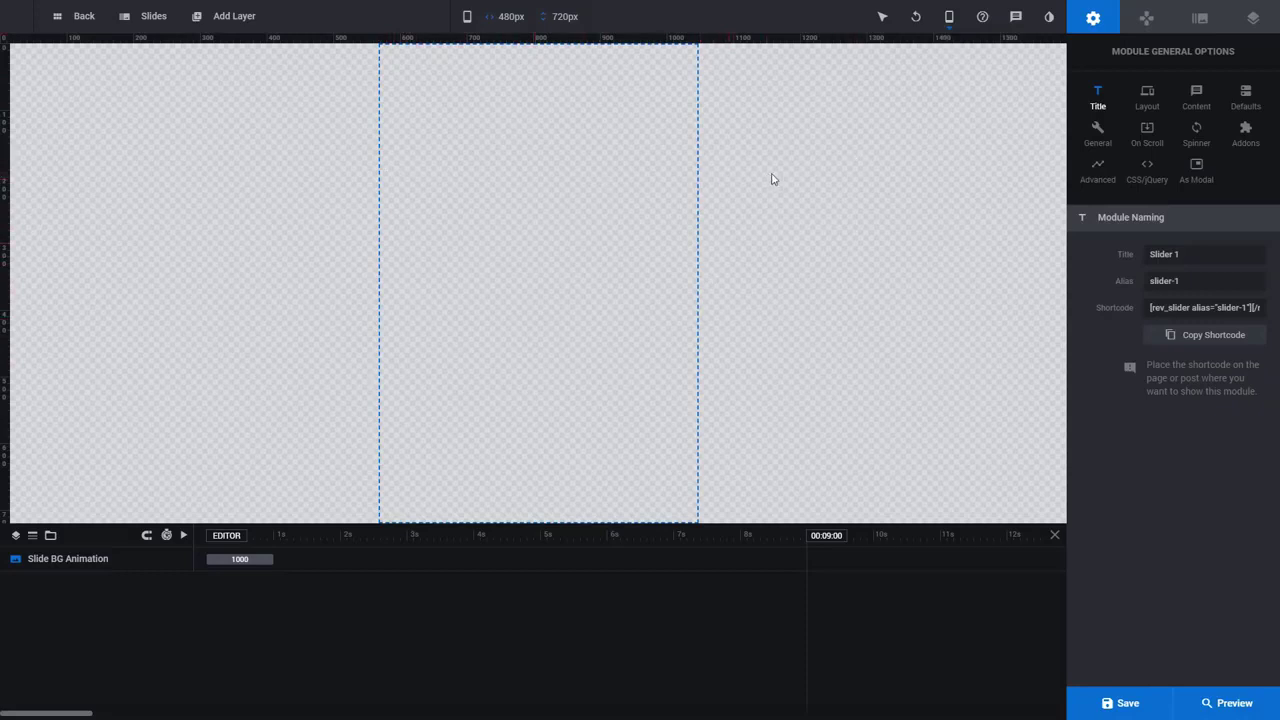
# - Set the mobile layer area height to 640px in the module's layout options
pyautogui.click(1146, 95)
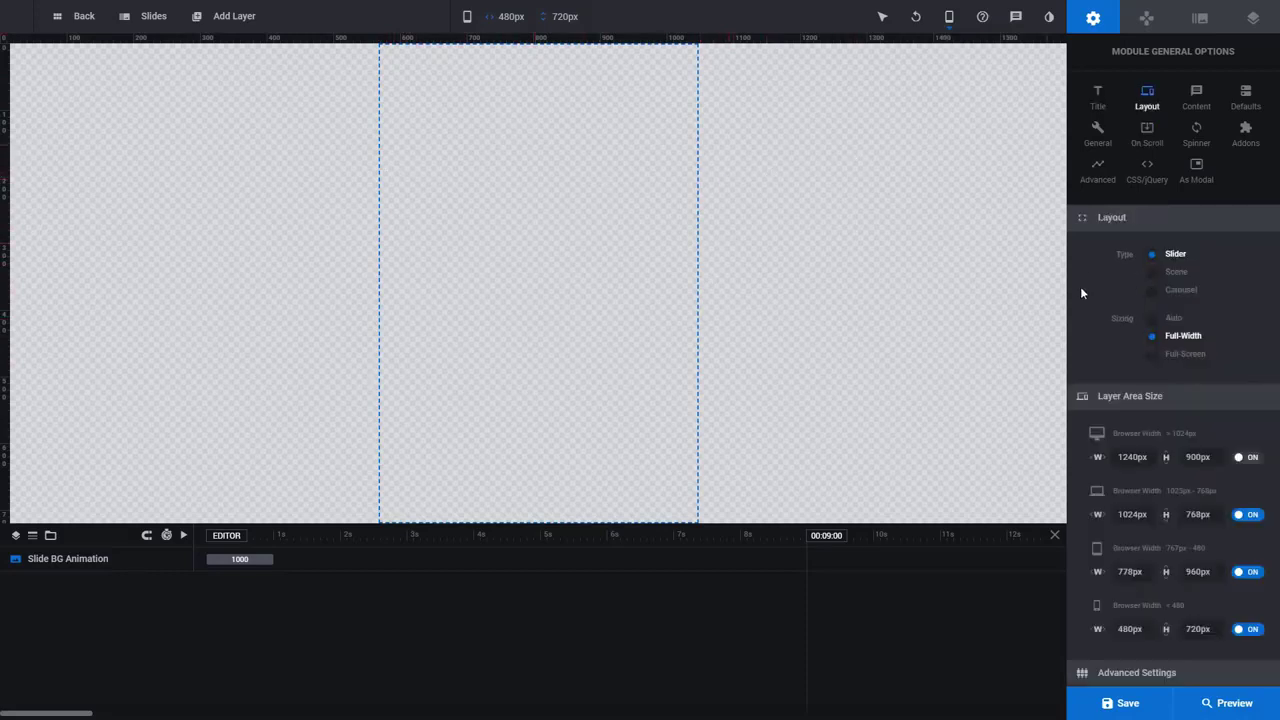
pyautogui.scroll(-2, 1080, 286)
pyautogui.scroll(-1, 1092, 272)
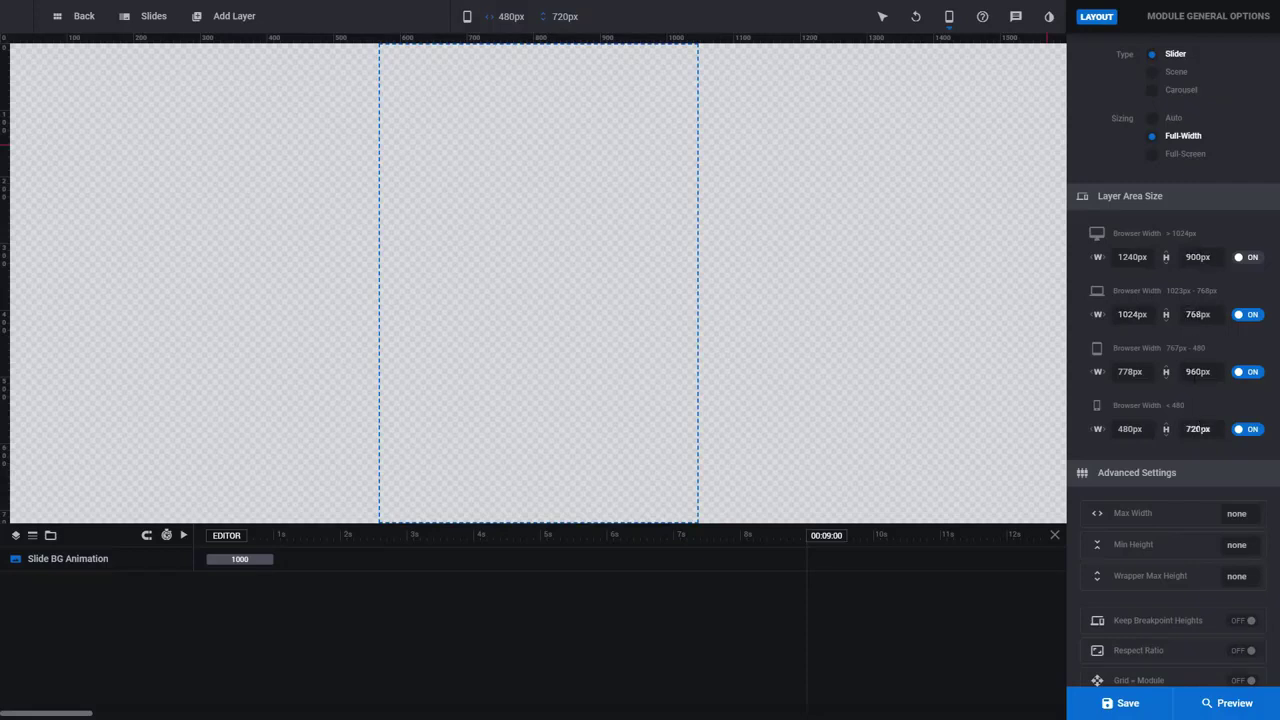
pyautogui.click(1197, 429)
pyautogui.write('640')
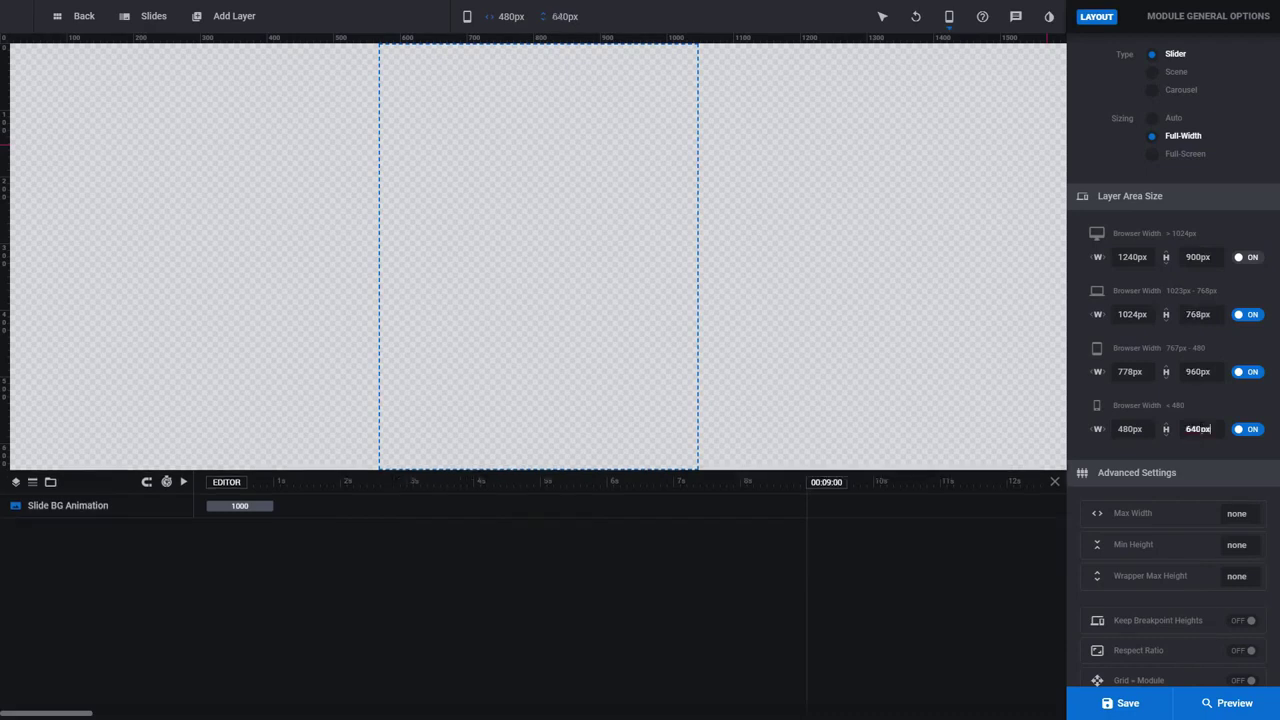
pyautogui.click(996, 362)
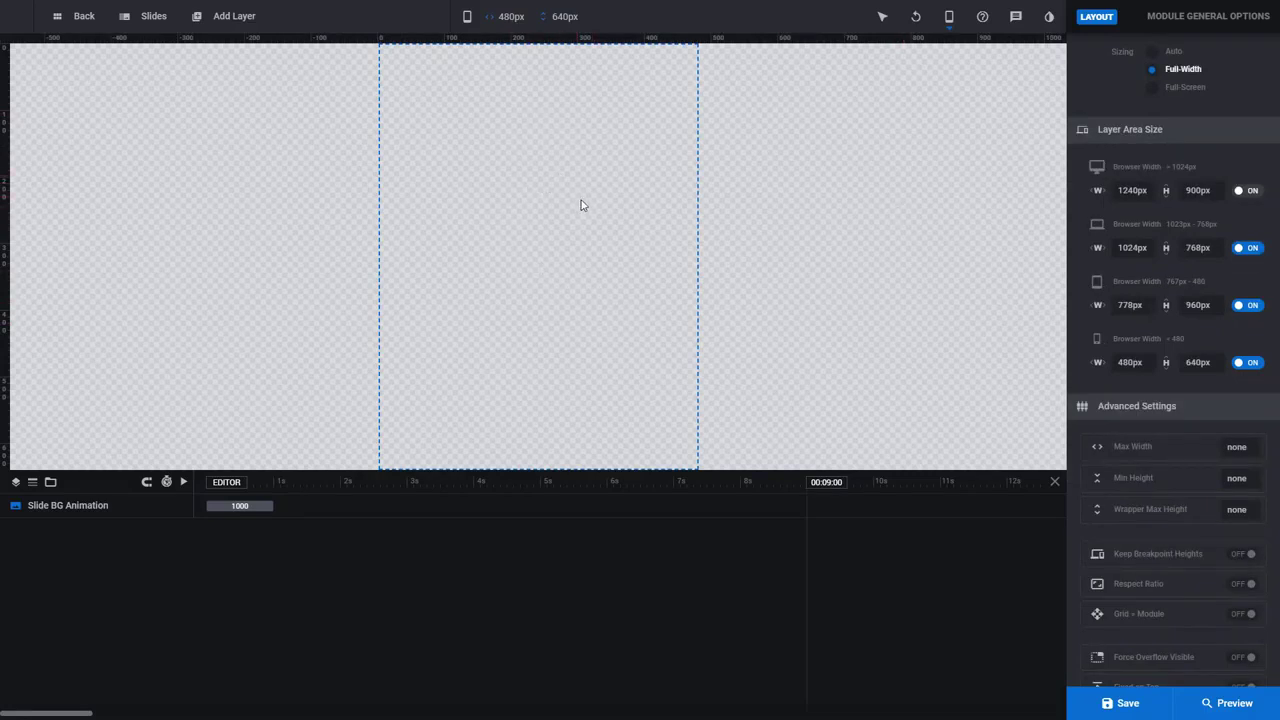
# - Return to the desktop view and set the slide's background source type to Image
pyautogui.click(949, 16)
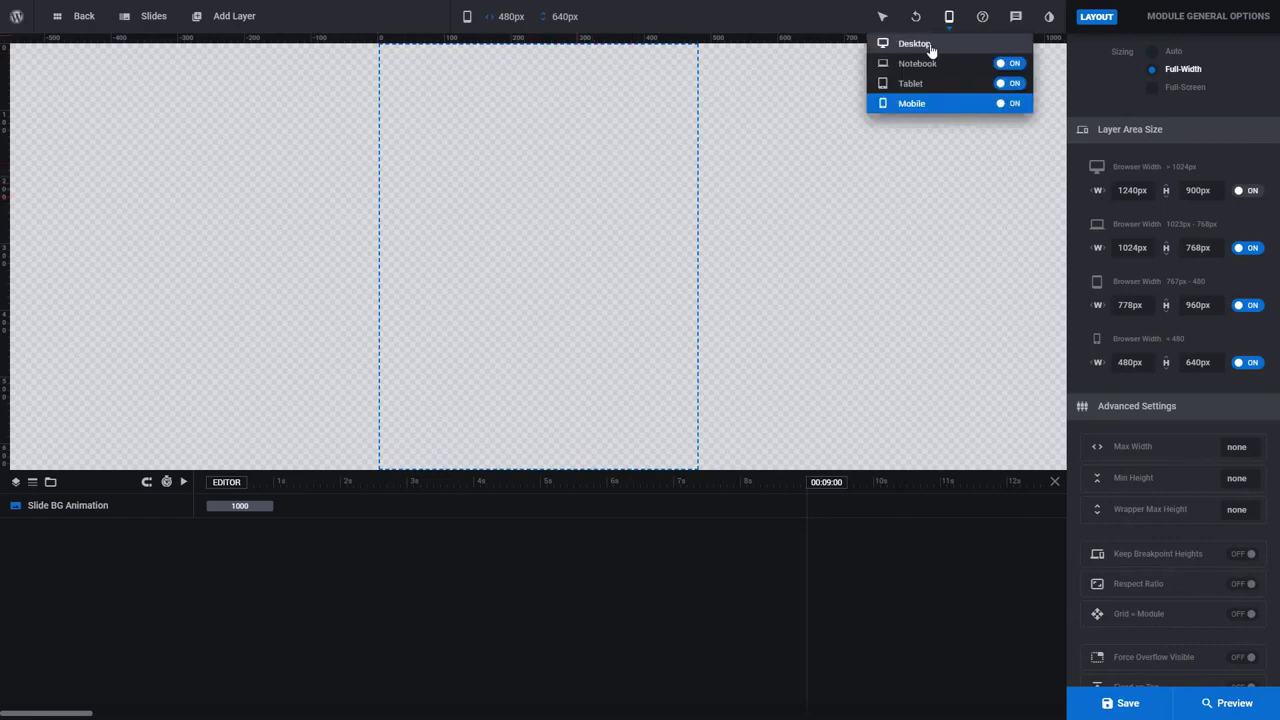
pyautogui.click(929, 47)
pyautogui.click(1203, 18)
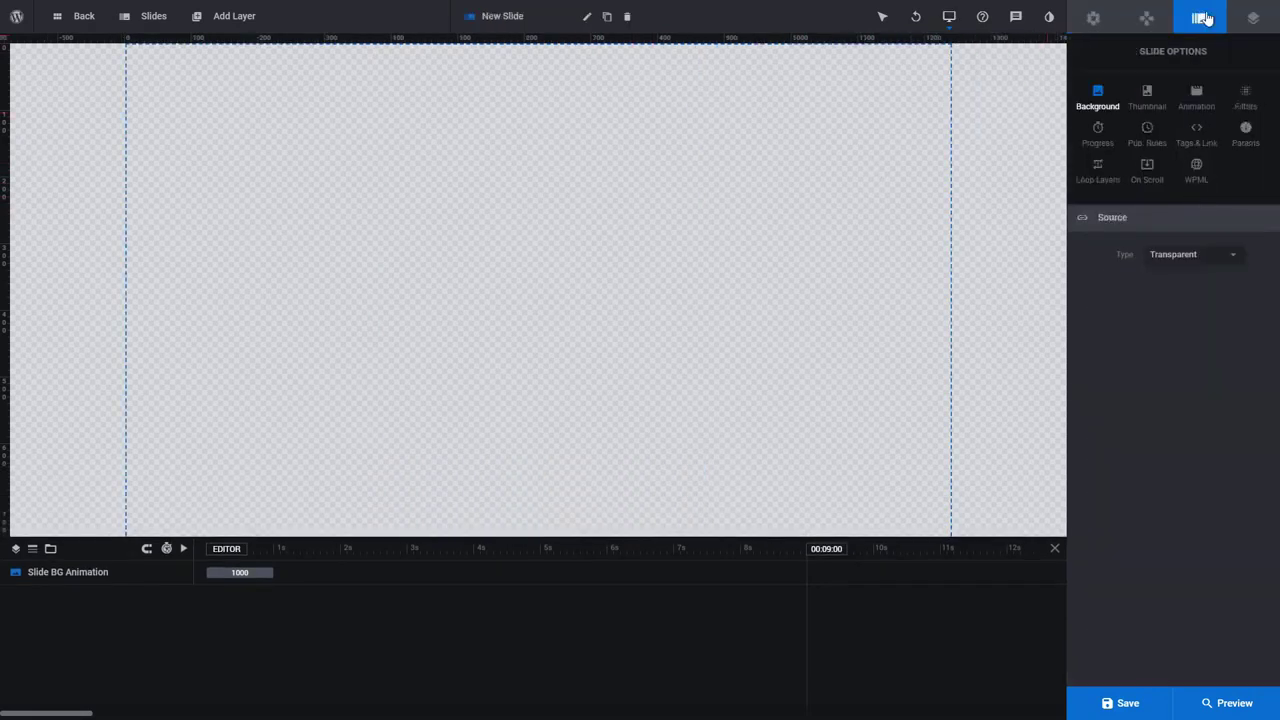
pyautogui.click(1168, 258)
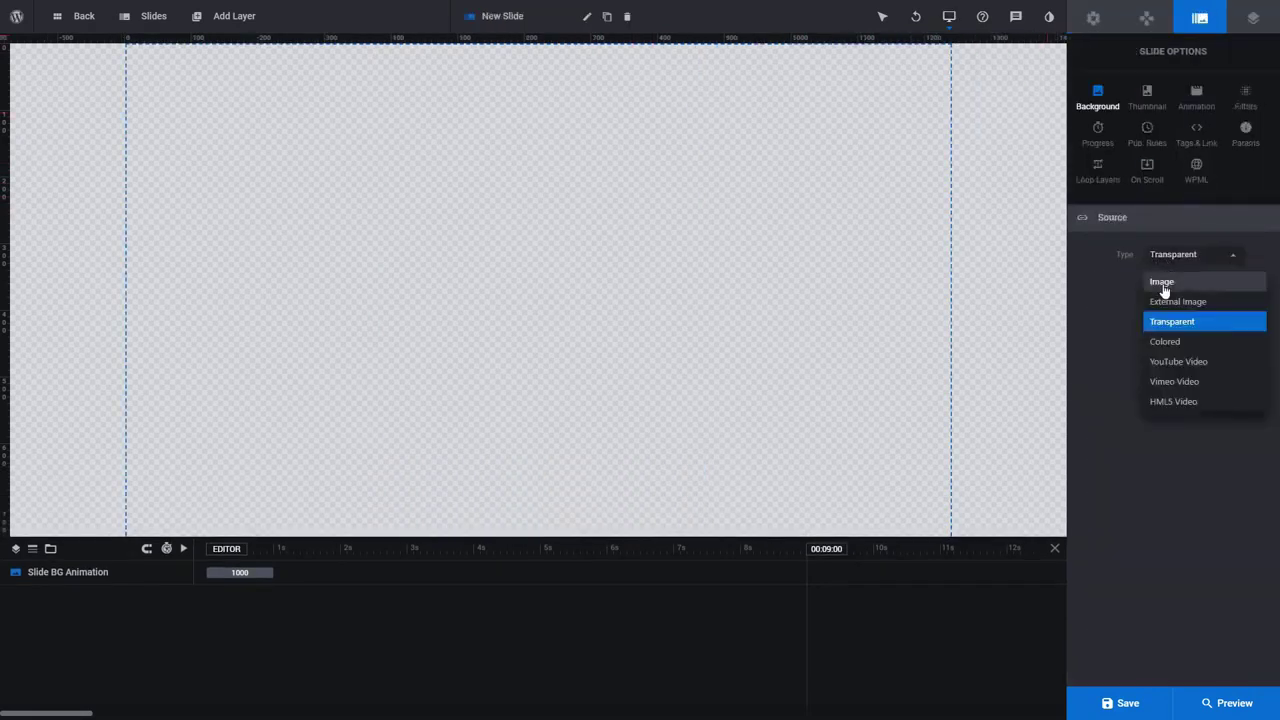
pyautogui.click(1166, 284)
pyautogui.click(1165, 287)
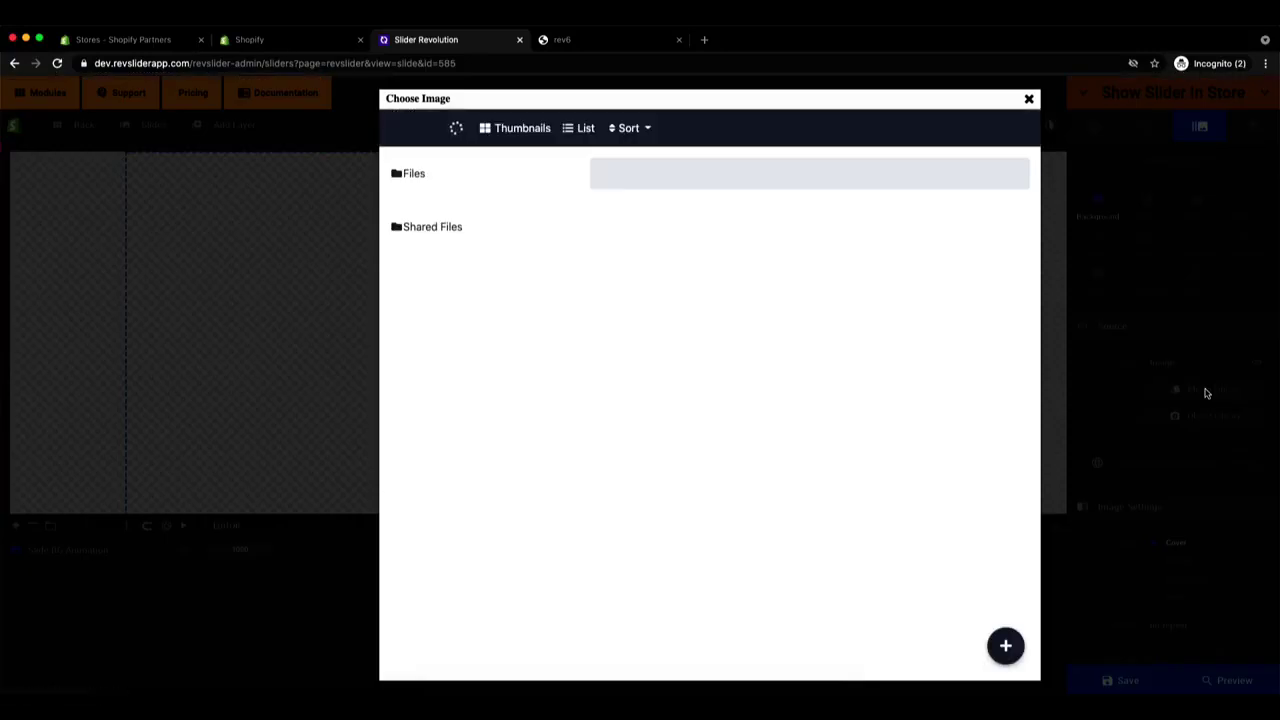
# - Upload a JPEG image from the Downloads folder and insert it as the slide background
pyautogui.click(1006, 645)
pyautogui.click(1006, 597)
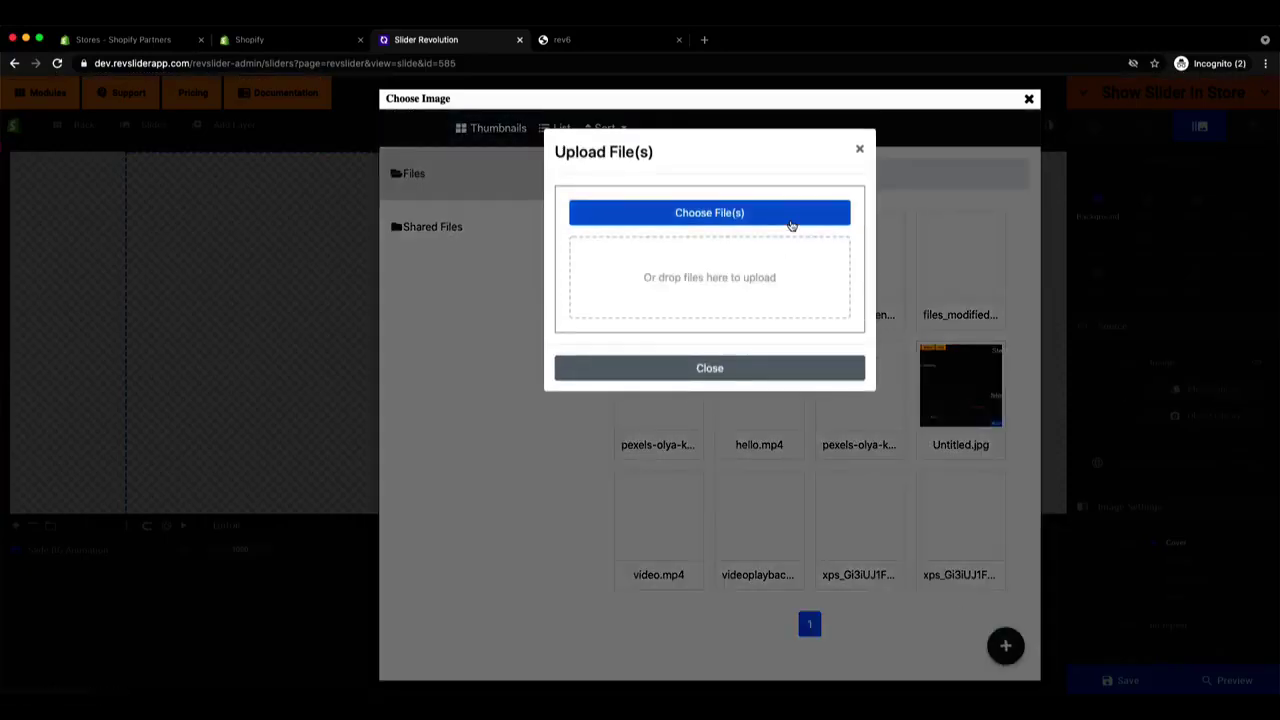
pyautogui.click(791, 224)
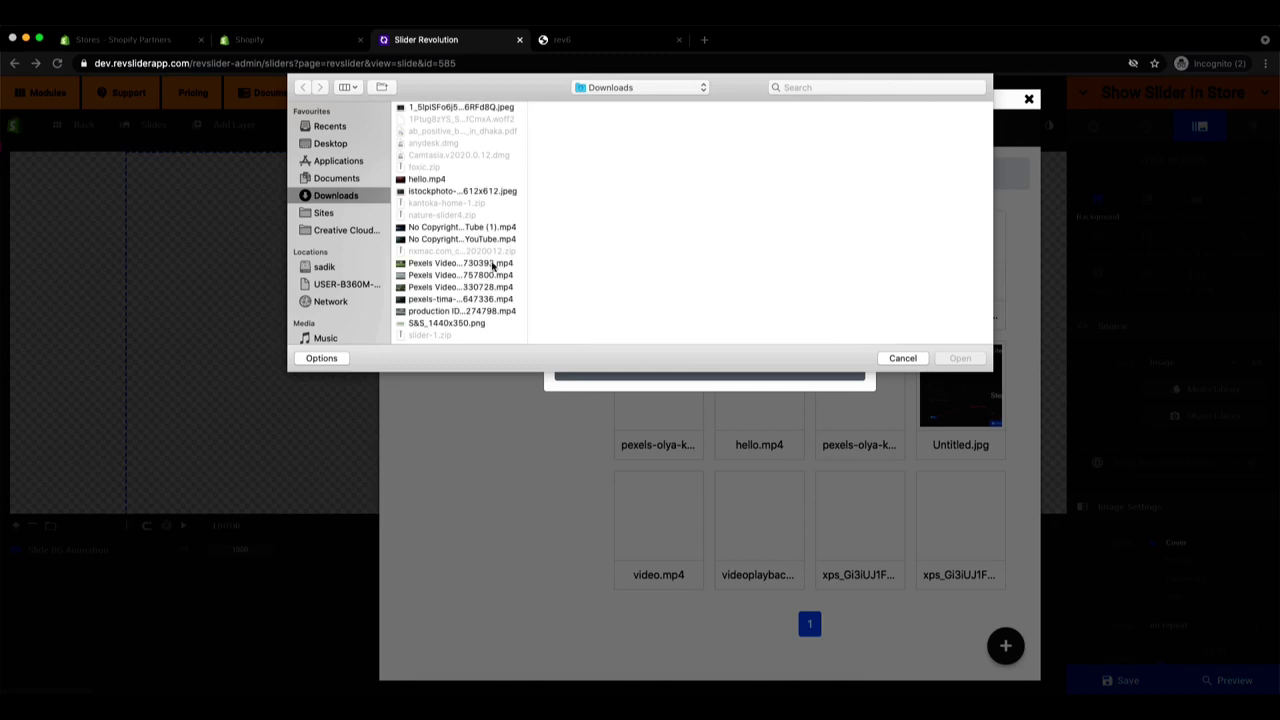
pyautogui.click(462, 107)
pyautogui.click(958, 359)
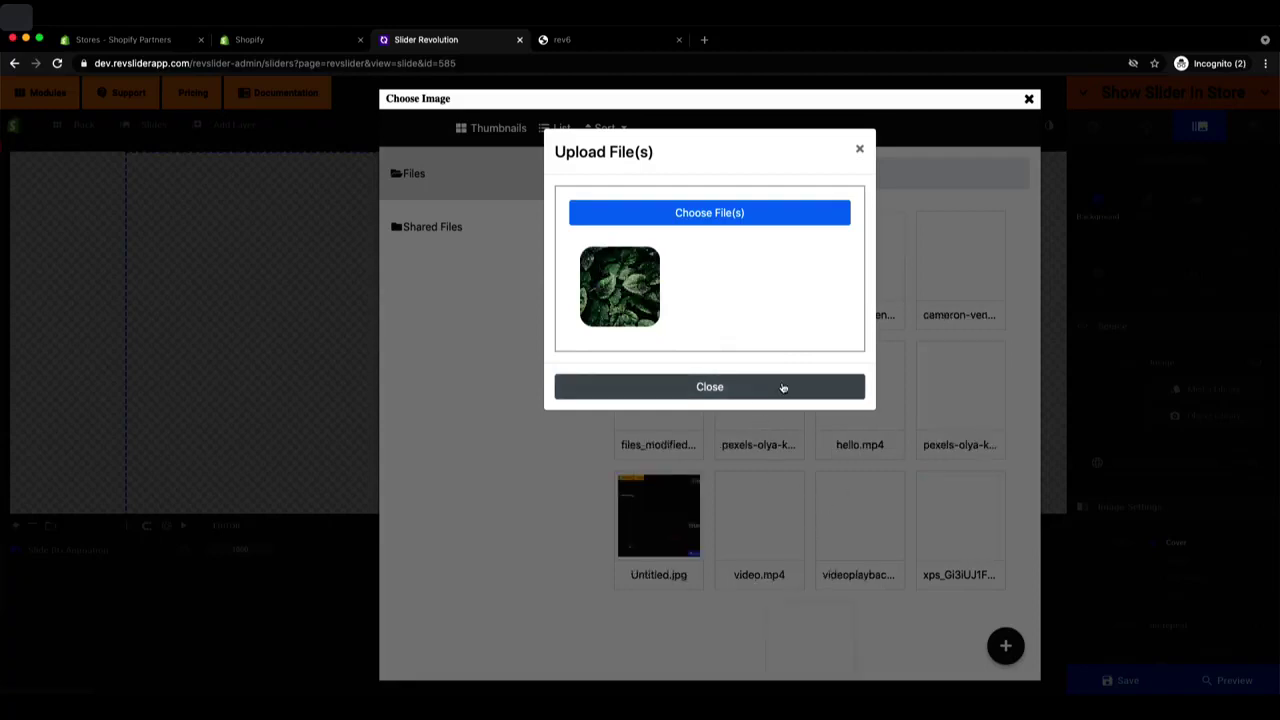
pyautogui.click(708, 388)
pyautogui.click(646, 283)
pyautogui.click(912, 668)
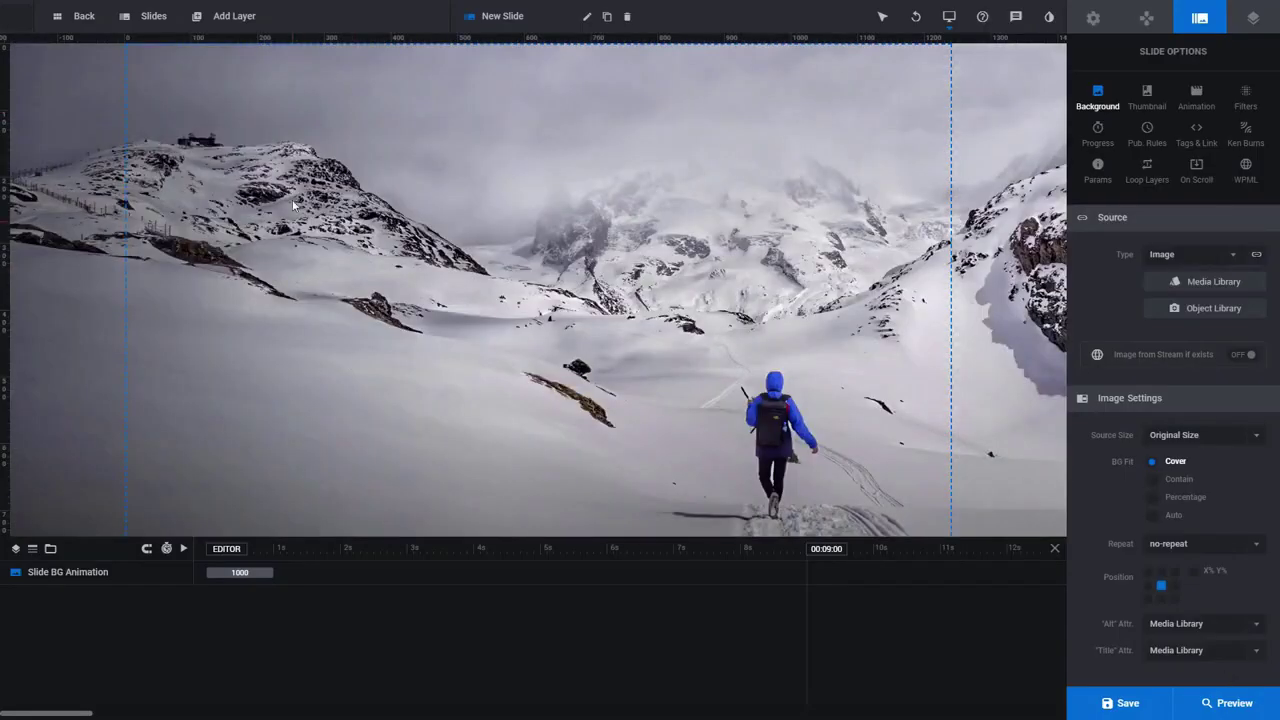
# - Add a shape layer aligned to the top left of the layer area and apply the Cover size preset
pyautogui.moveTo(237, 12)
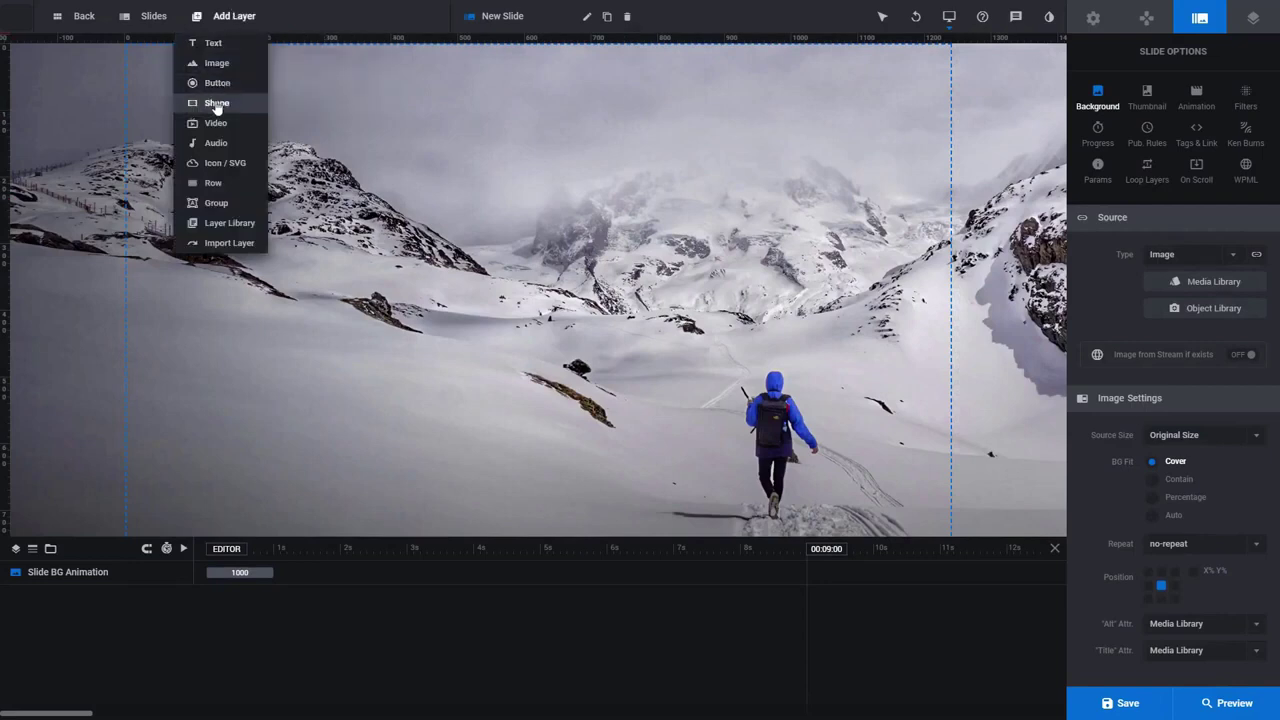
pyautogui.click(215, 103)
pyautogui.click(1198, 100)
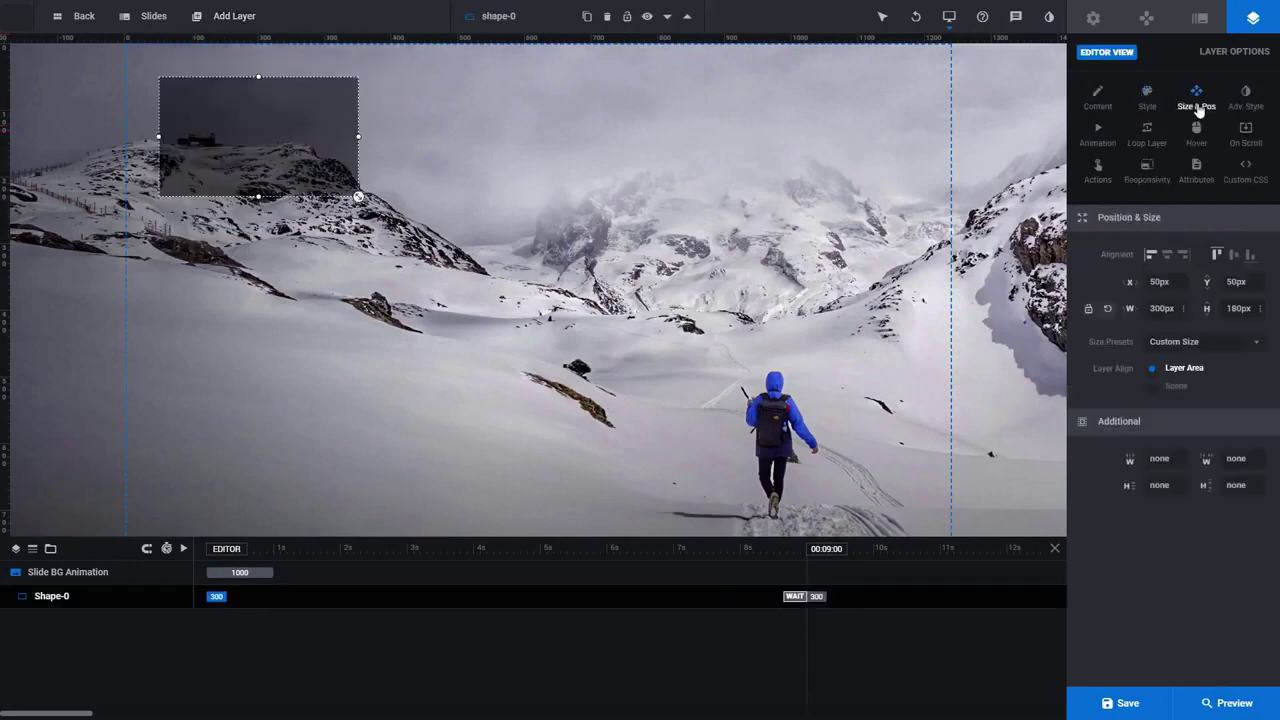
pyautogui.click(1151, 256)
pyautogui.click(1217, 255)
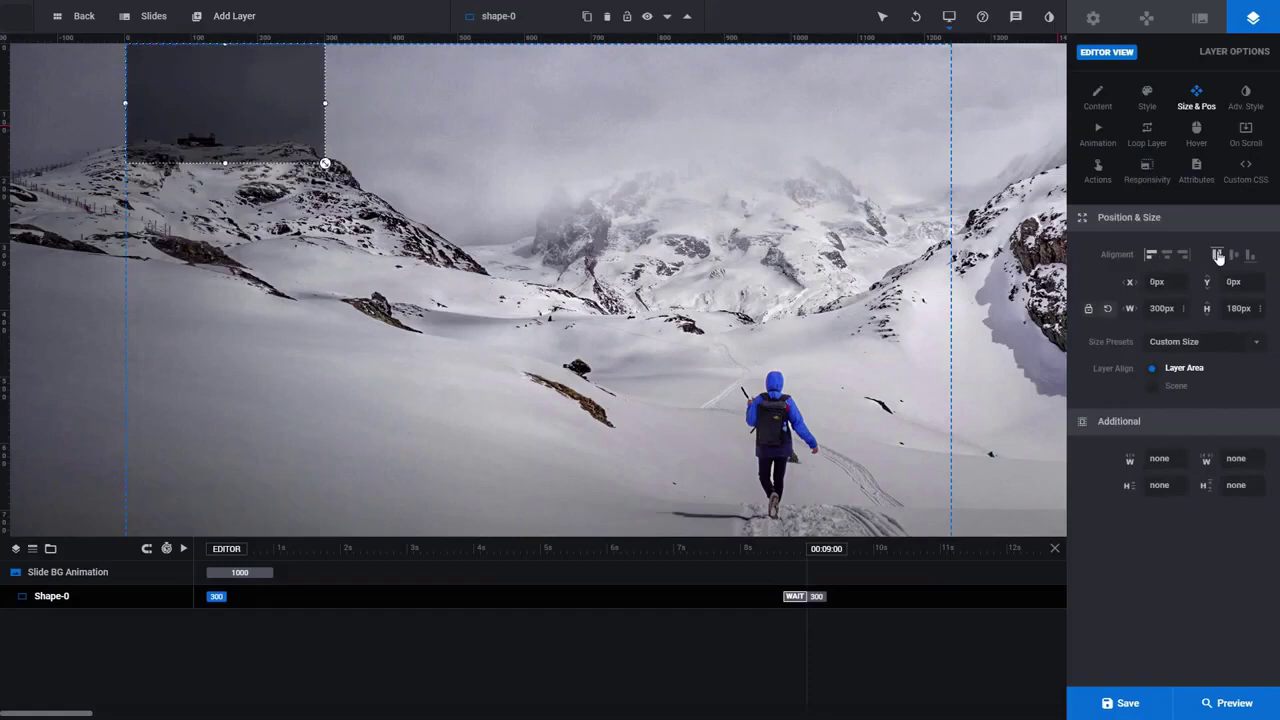
pyautogui.click(1174, 345)
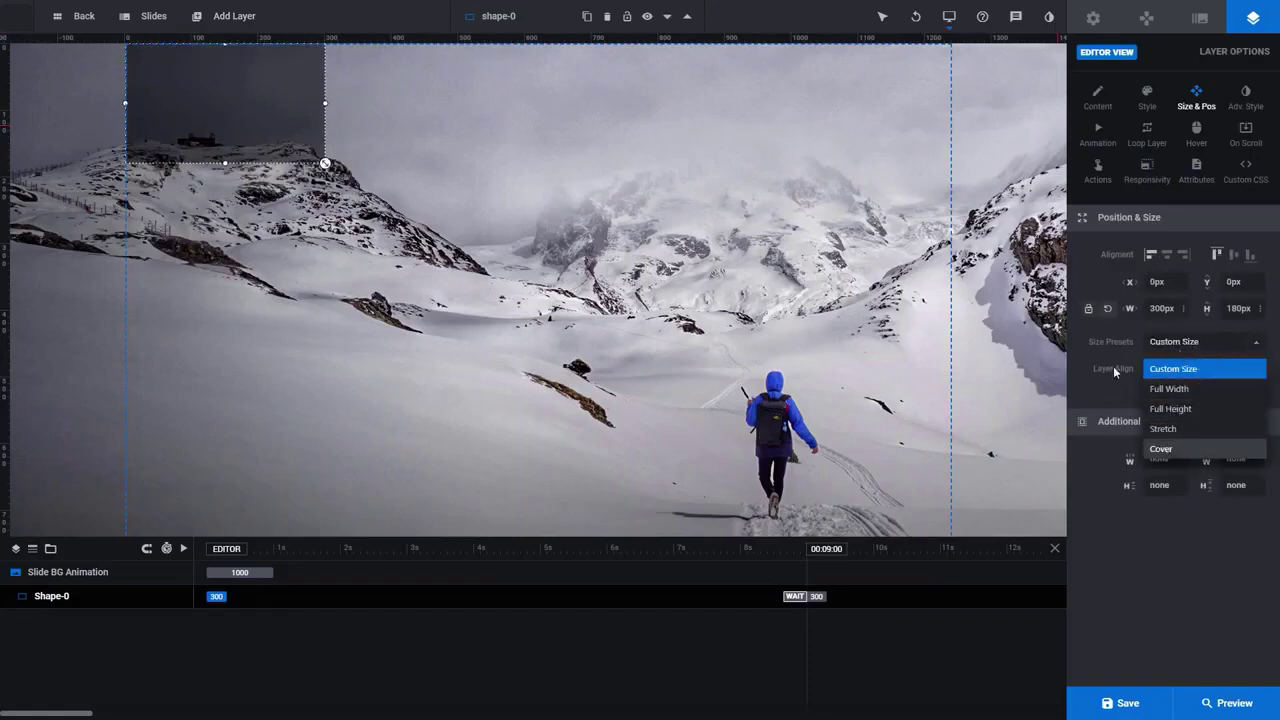
pyautogui.click(1161, 449)
# - Add a text layer with the extra-bold Poppins quick style headline and save the module
pyautogui.moveTo(234, 16)
pyautogui.moveTo(213, 43)
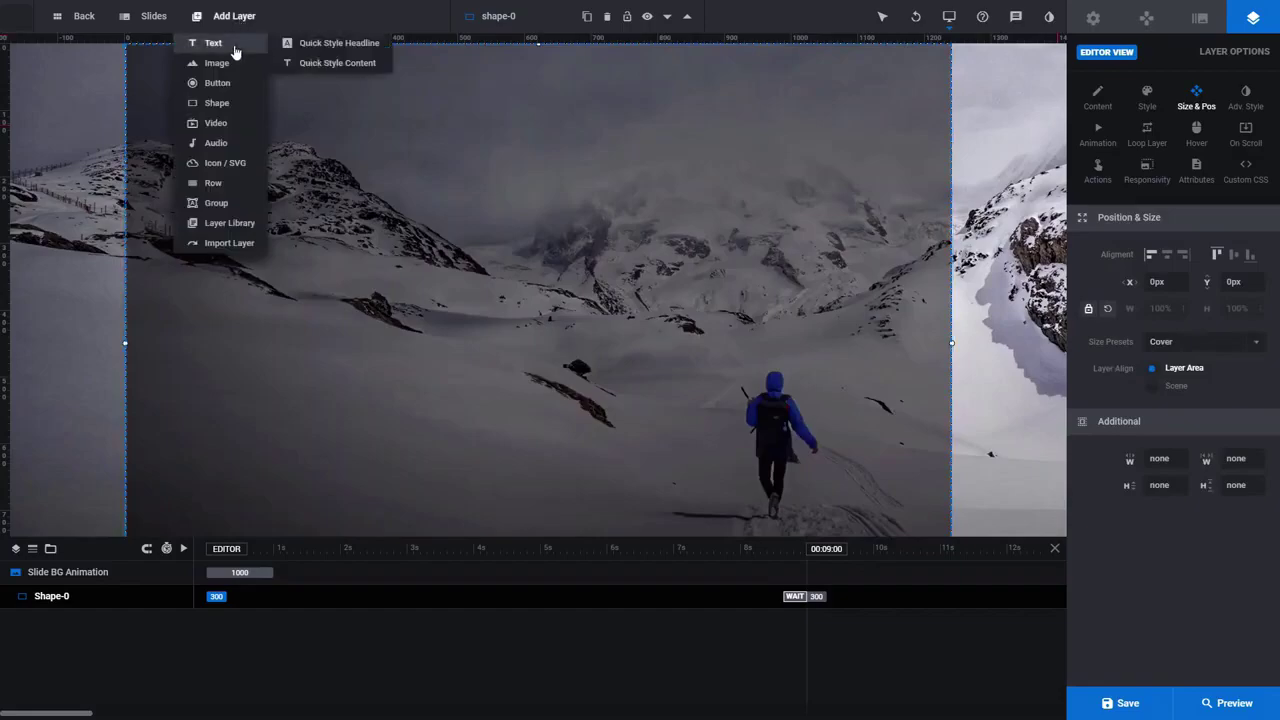
pyautogui.click(307, 52)
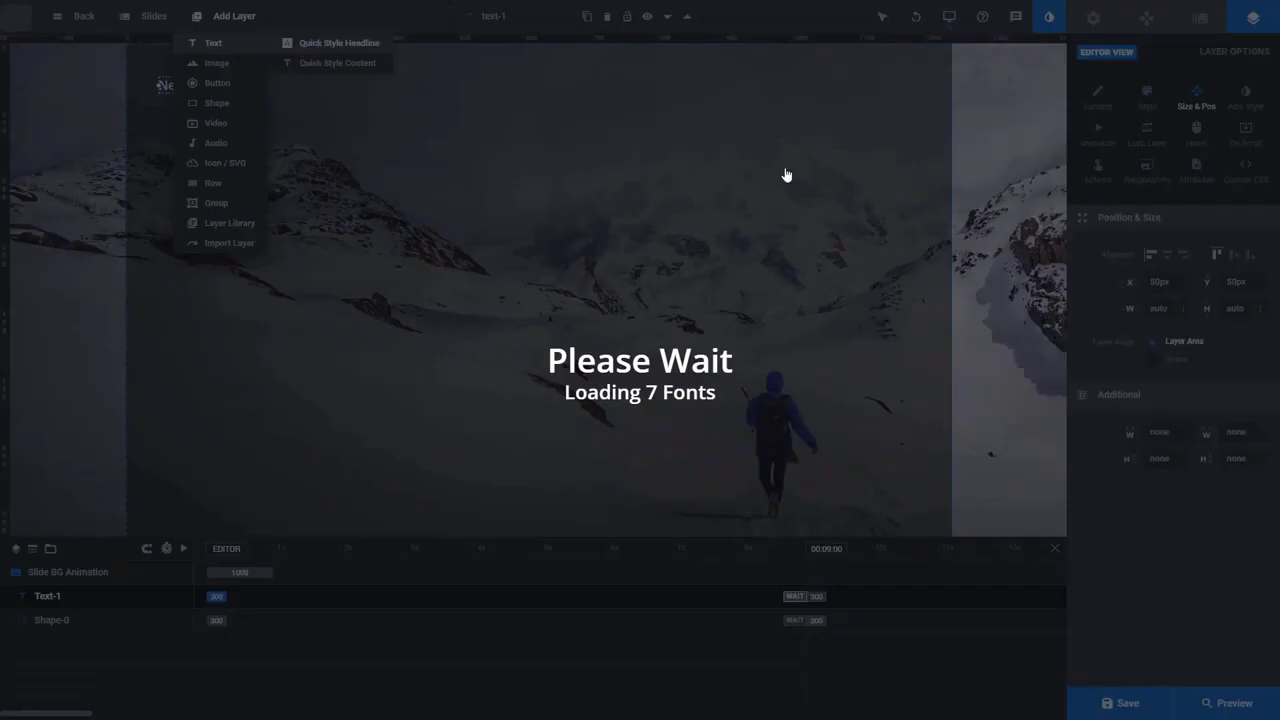
pyautogui.scroll(-2, 1150, 280)
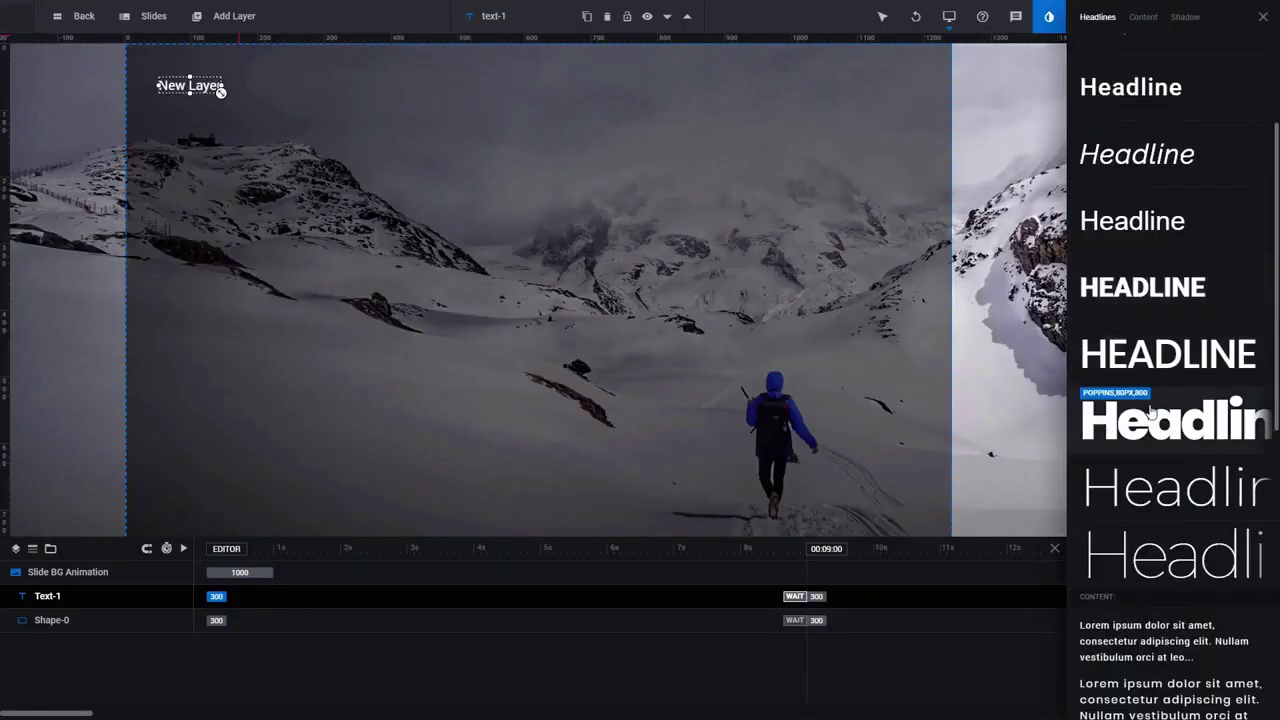
pyautogui.click(1150, 418)
pyautogui.click(1264, 17)
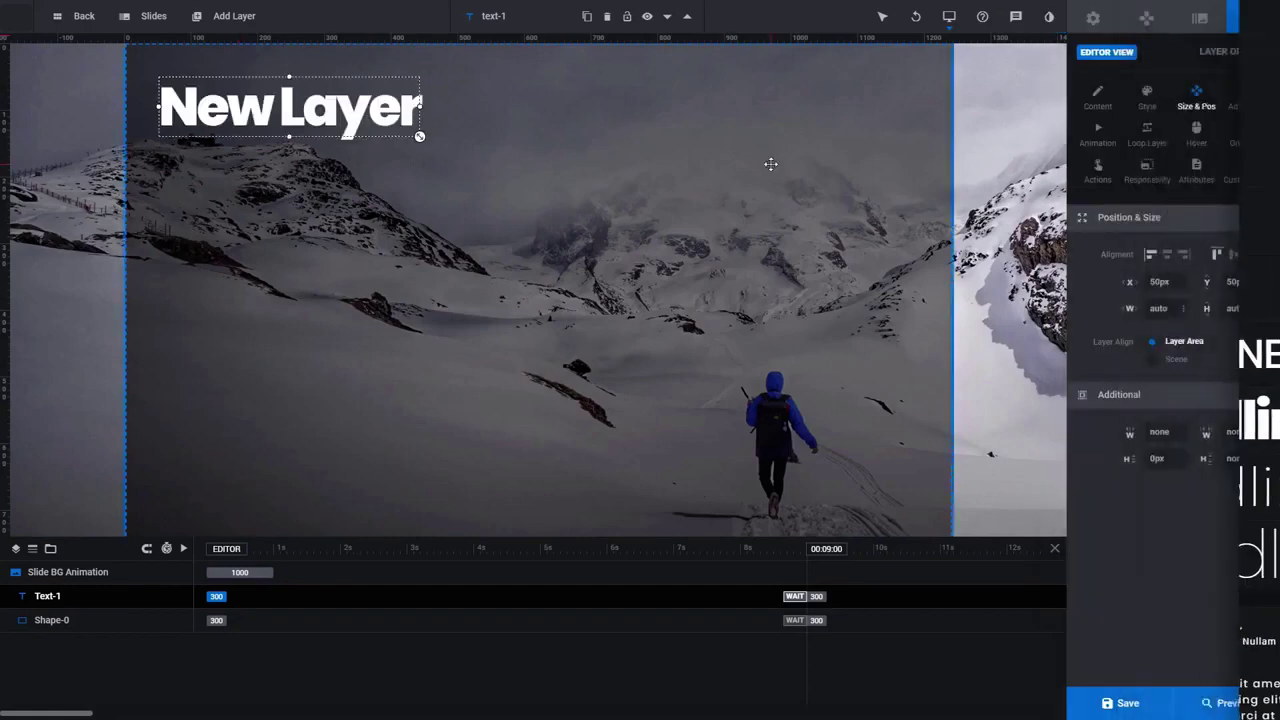
pyautogui.click(1122, 700)
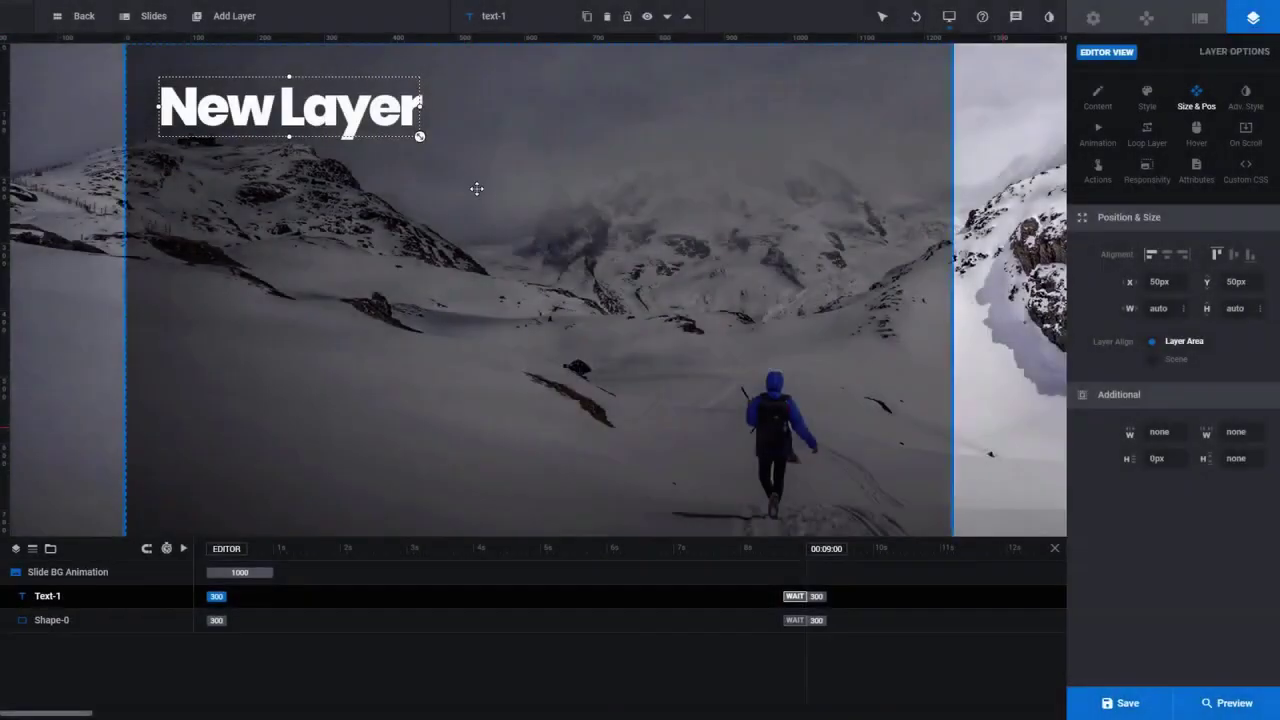
# - Open the WordPress new-page editor in a separate browser tab
pyautogui.moveTo(21, 36)
pyautogui.moveTo(35, 118)
pyautogui.rightClick(120, 118)
pyautogui.press('Escape')
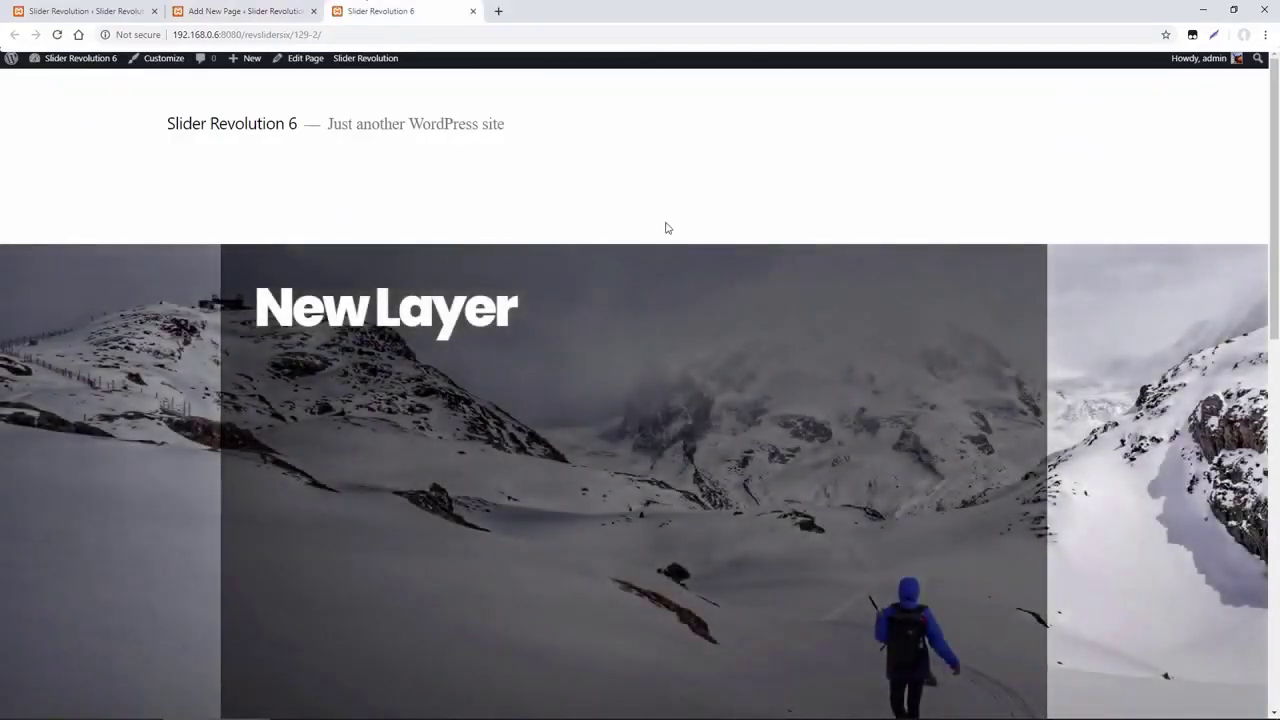
# - Examine the slider's shape overlay and headline placement on the published page
pyautogui.scroll(-1, 626, 294)
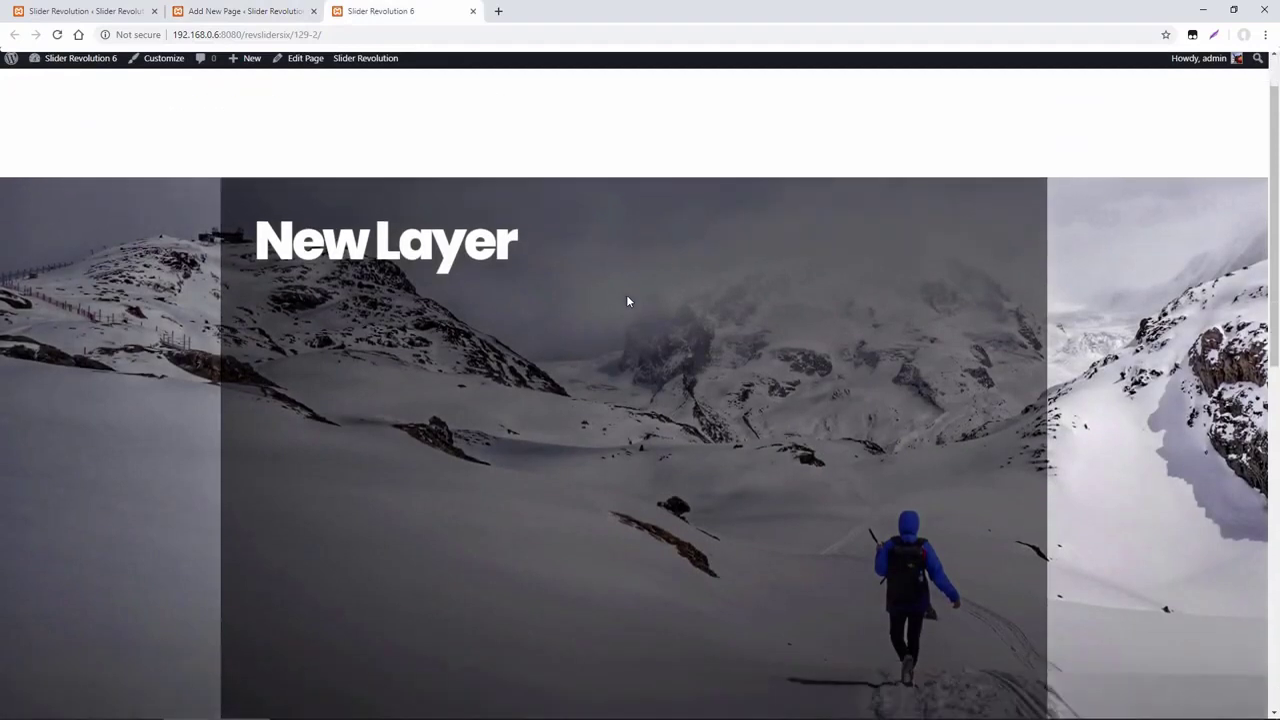
pyautogui.scroll(-1, 608, 300)
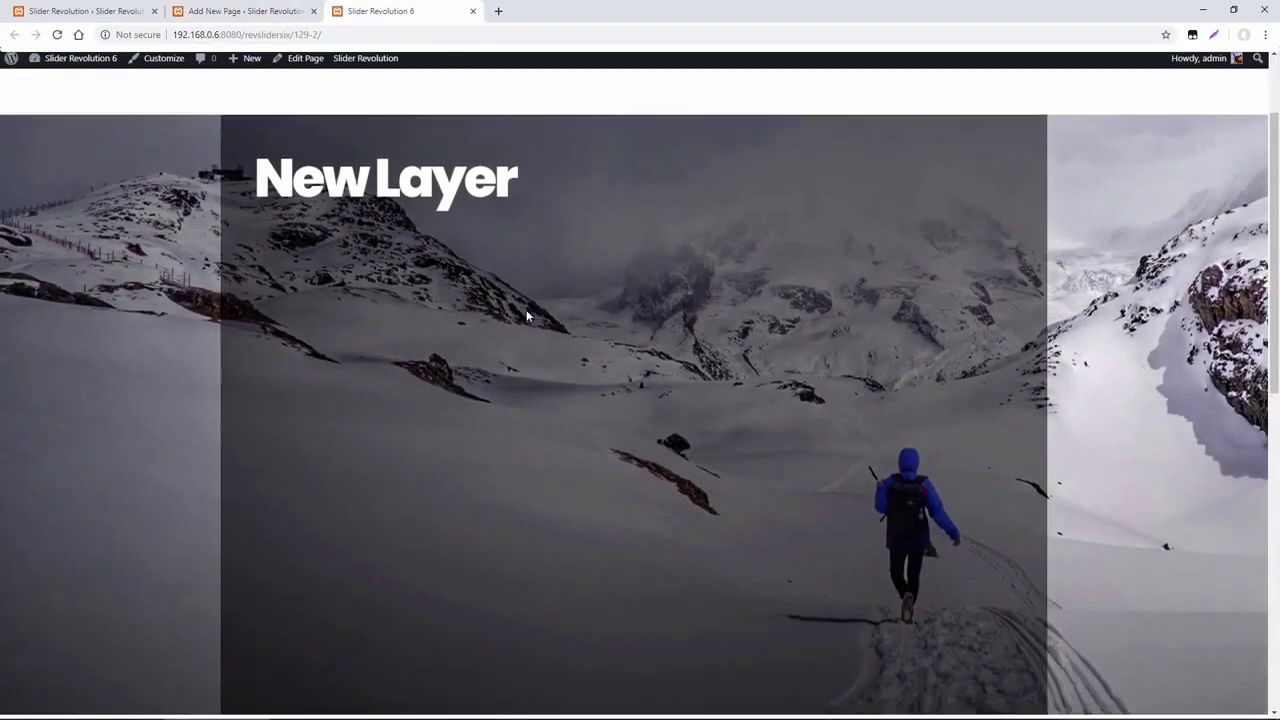
pyautogui.scroll(1, 740, 272)
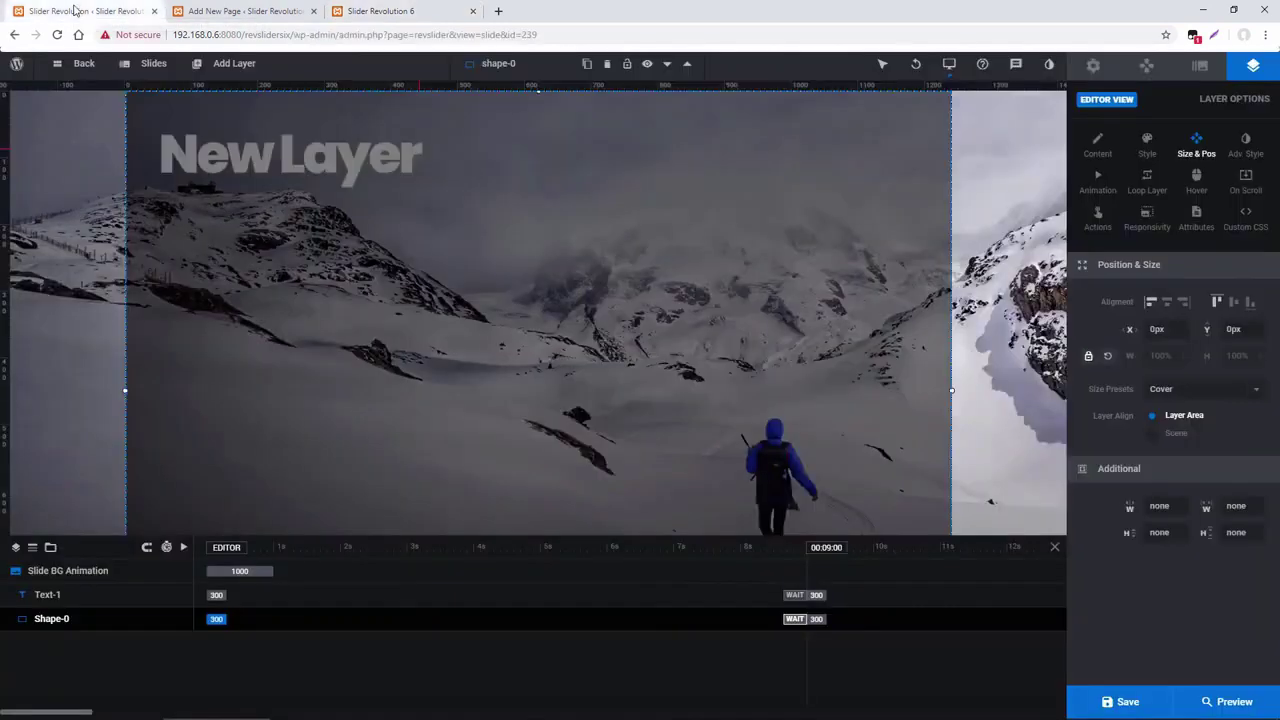
# - Set the desktop layer area width to 800px in the module's layout options and save the module
pyautogui.click(76, 11)
pyautogui.click(1093, 68)
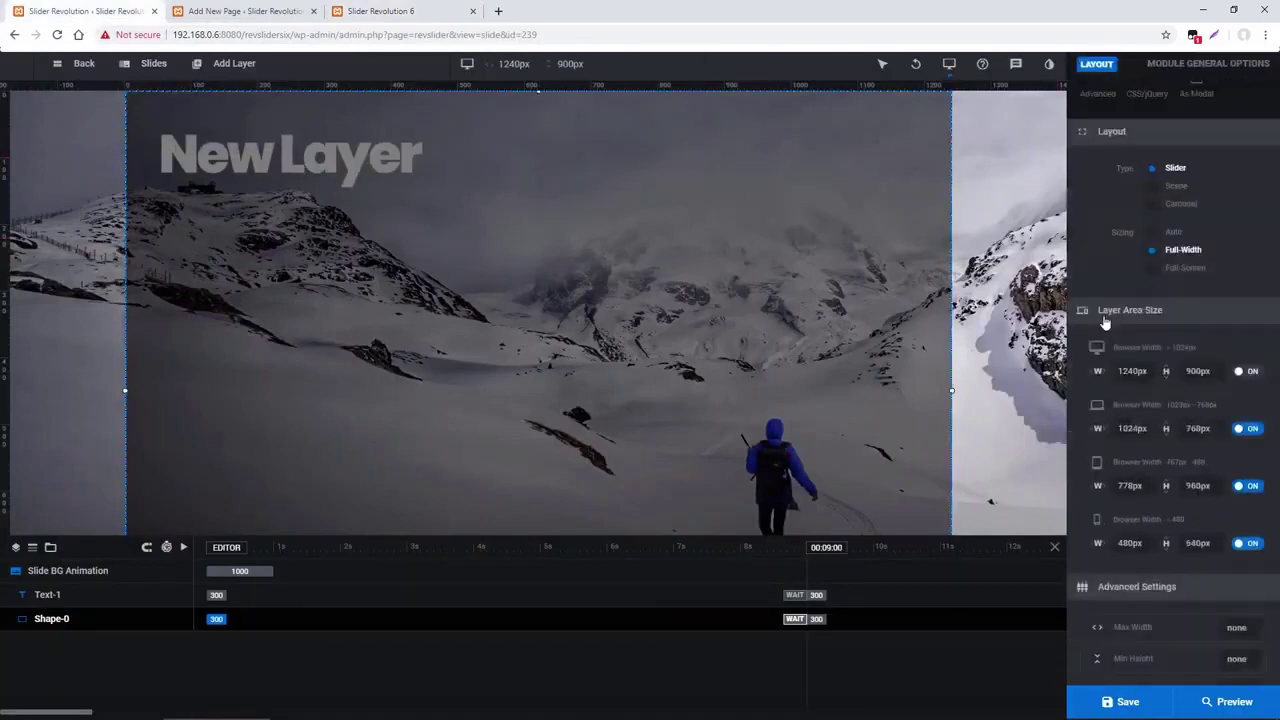
pyautogui.click(1132, 371)
pyautogui.doubleClick(1132, 371)
pyautogui.write('800')
pyautogui.press('Return')
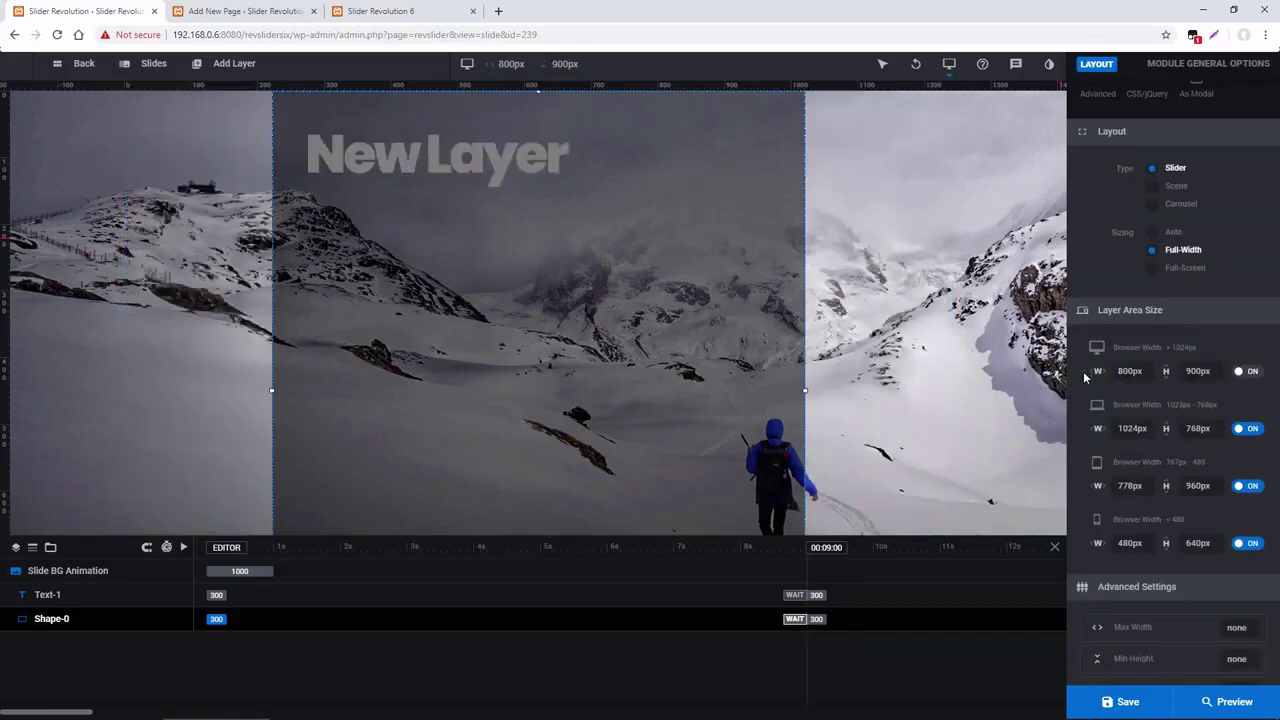
pyautogui.click(1112, 702)
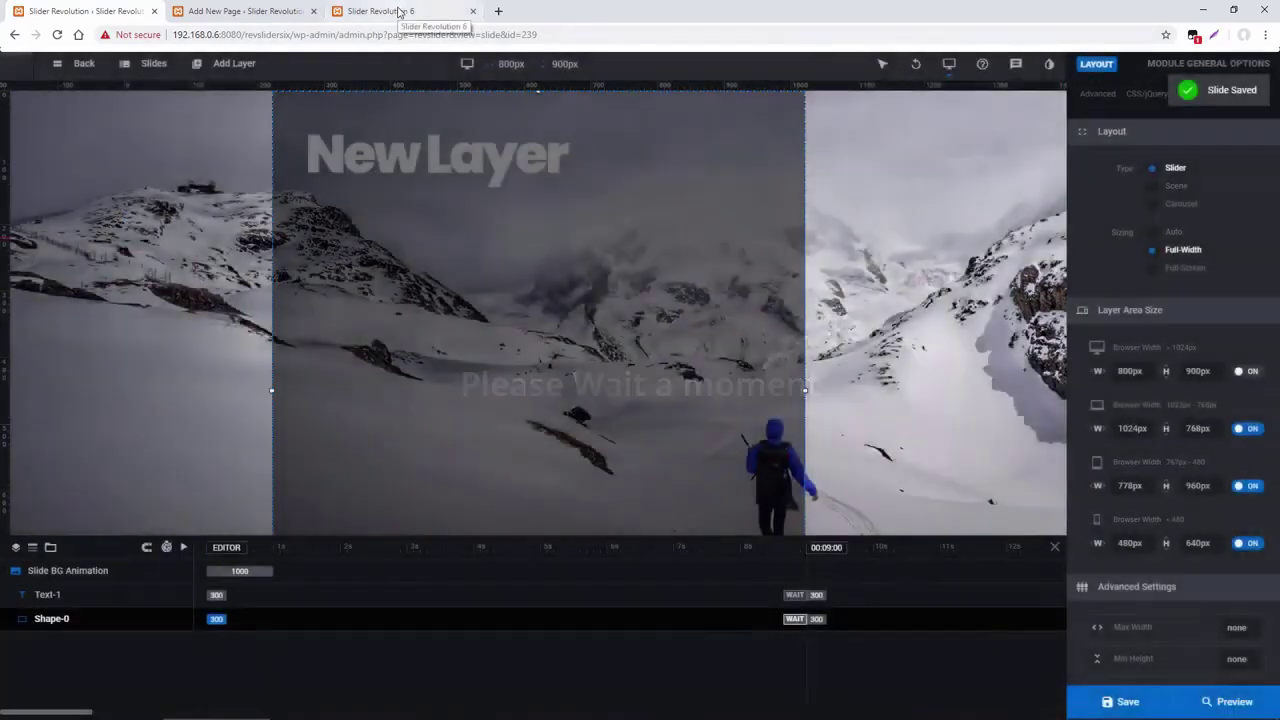
# - Reload the published page and check how the overlay and headline sit with the 800px layer area width
pyautogui.click(400, 11)
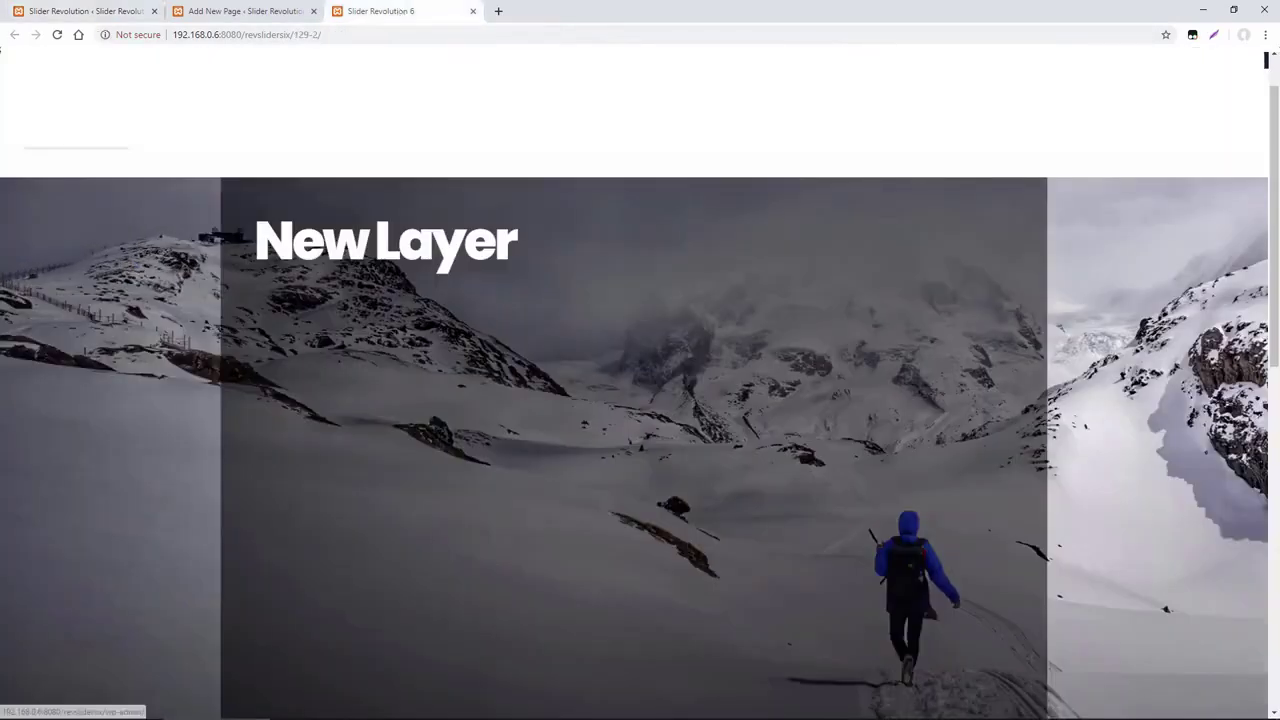
pyautogui.click(57, 35)
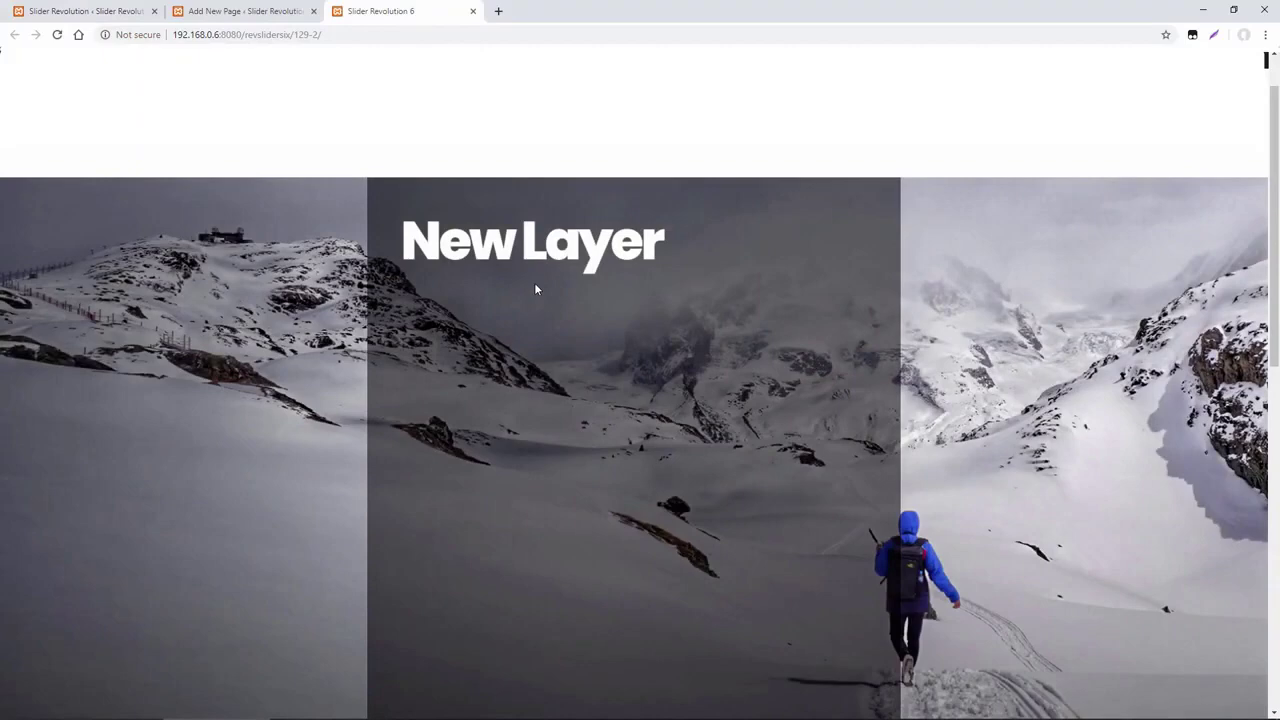
# - Undo the desktop layer area width change in the module editor, and look at the published page again for comparison
pyautogui.click(85, 11)
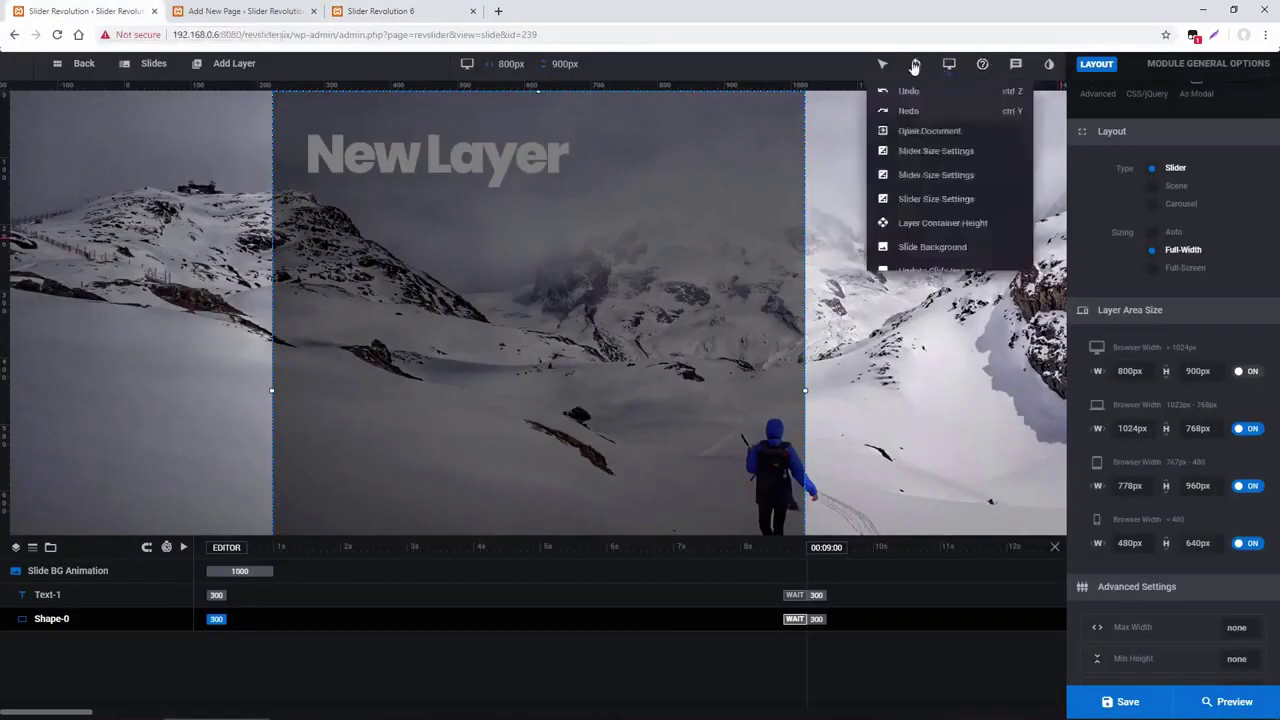
pyautogui.click(914, 66)
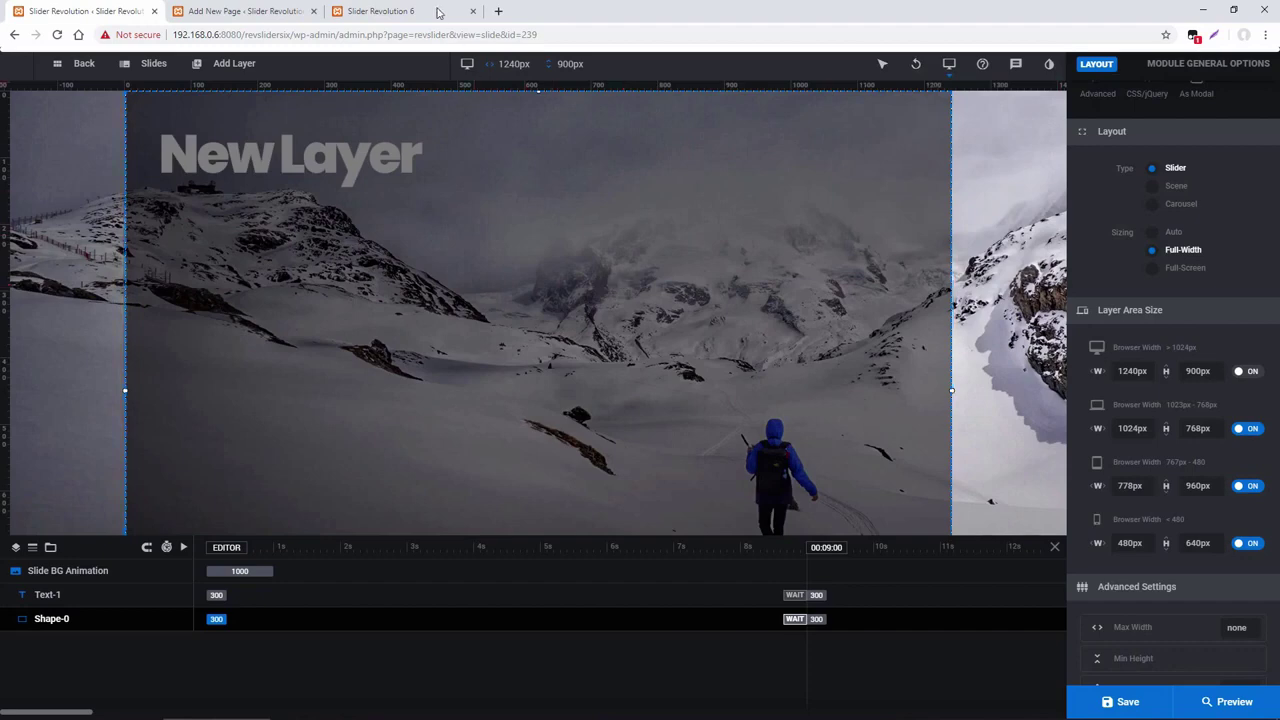
pyautogui.hotkey('ctrl', '3')
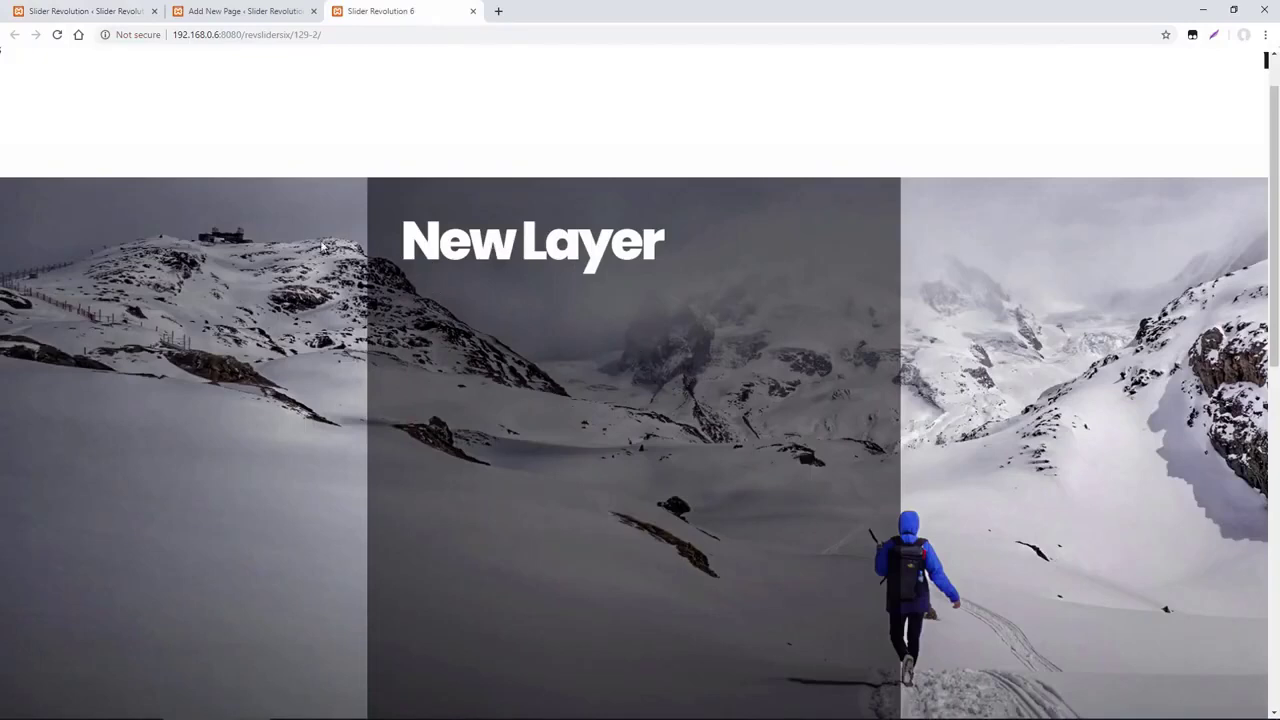
# - Set the layer alignment of both the shape and the text layer to Scene and save the module
pyautogui.click(60, 11)
pyautogui.click(956, 231)
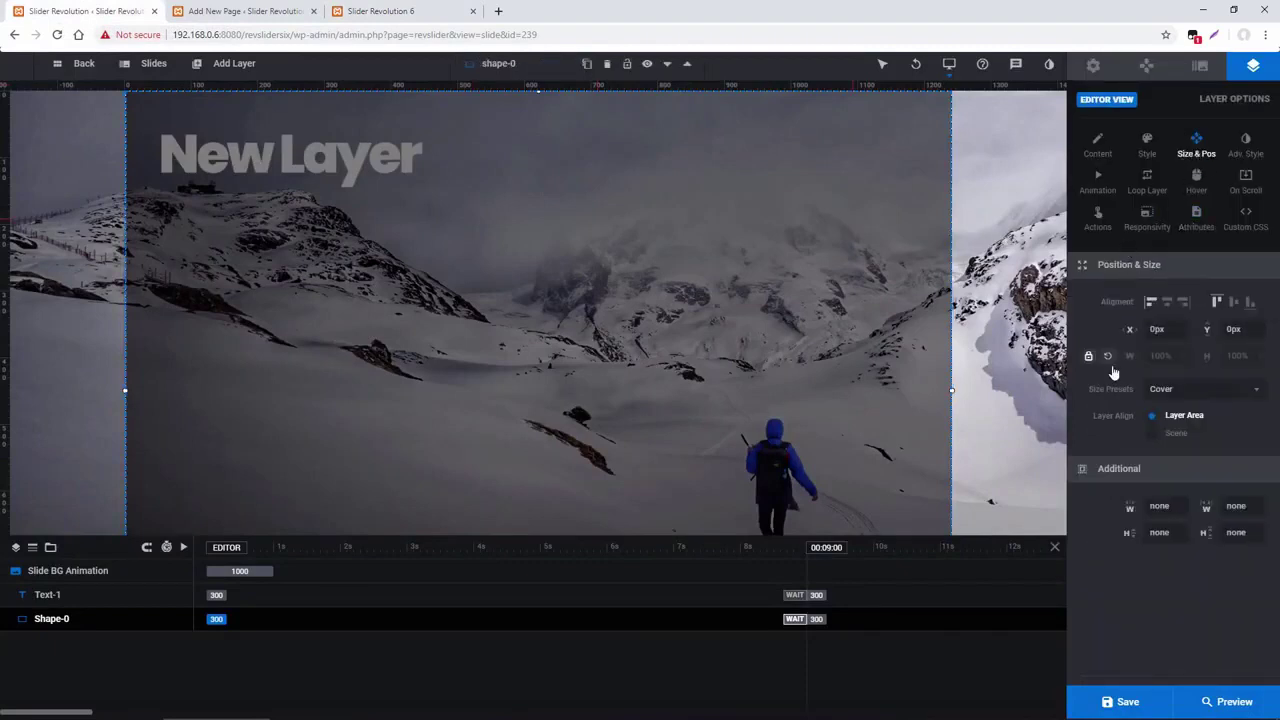
pyautogui.click(1150, 434)
pyautogui.click(103, 593)
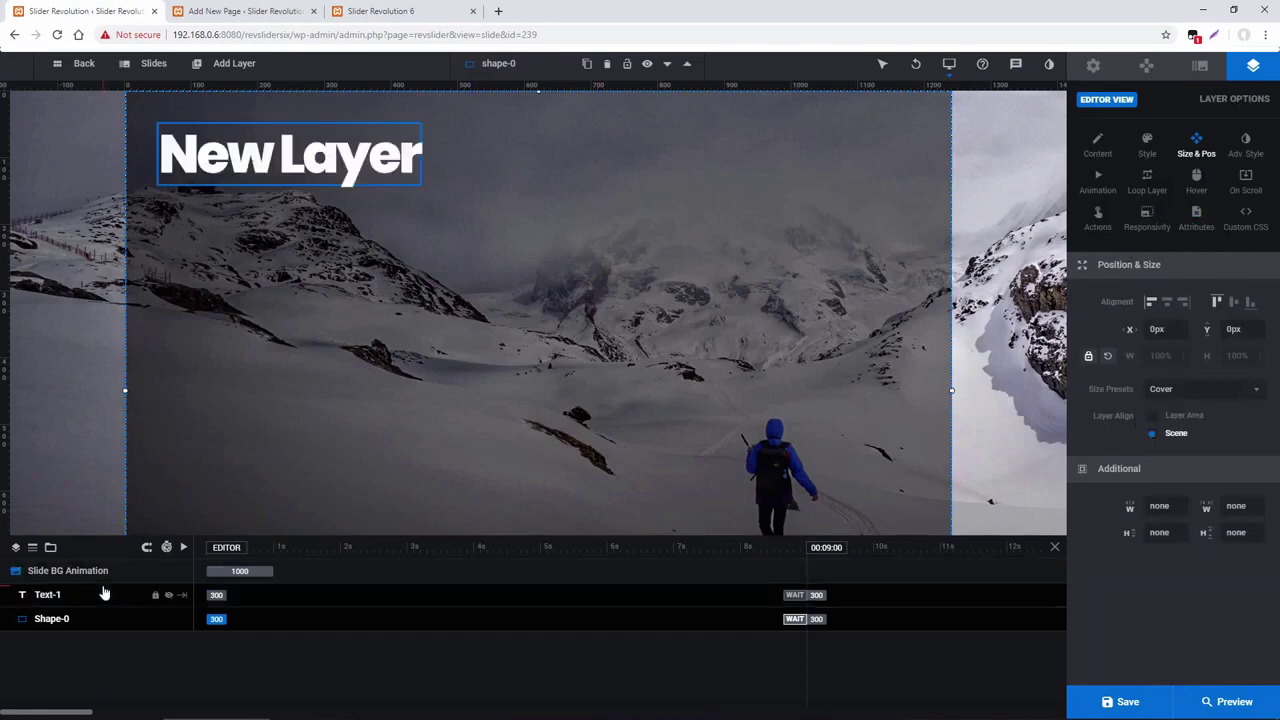
pyautogui.click(1152, 406)
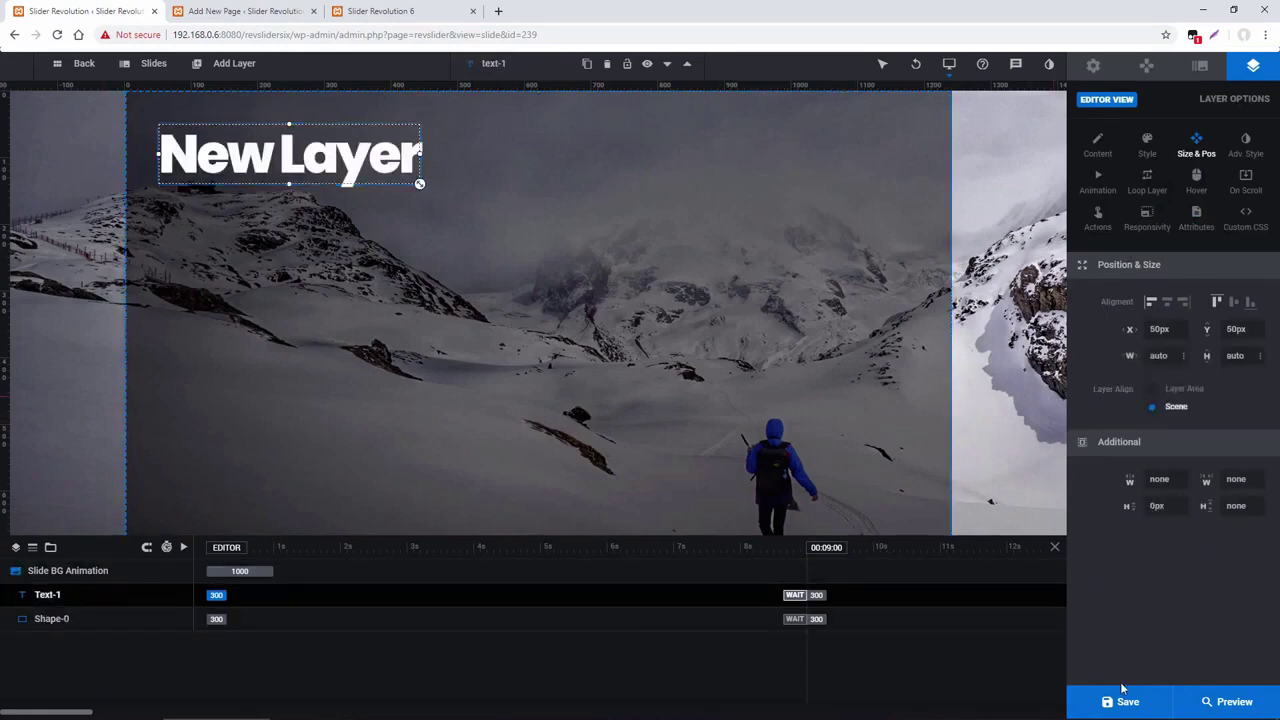
pyautogui.click(1122, 700)
# - Reload the published page and examine how the scene-aligned overlay and headline are placed across the slider
pyautogui.click(380, 11)
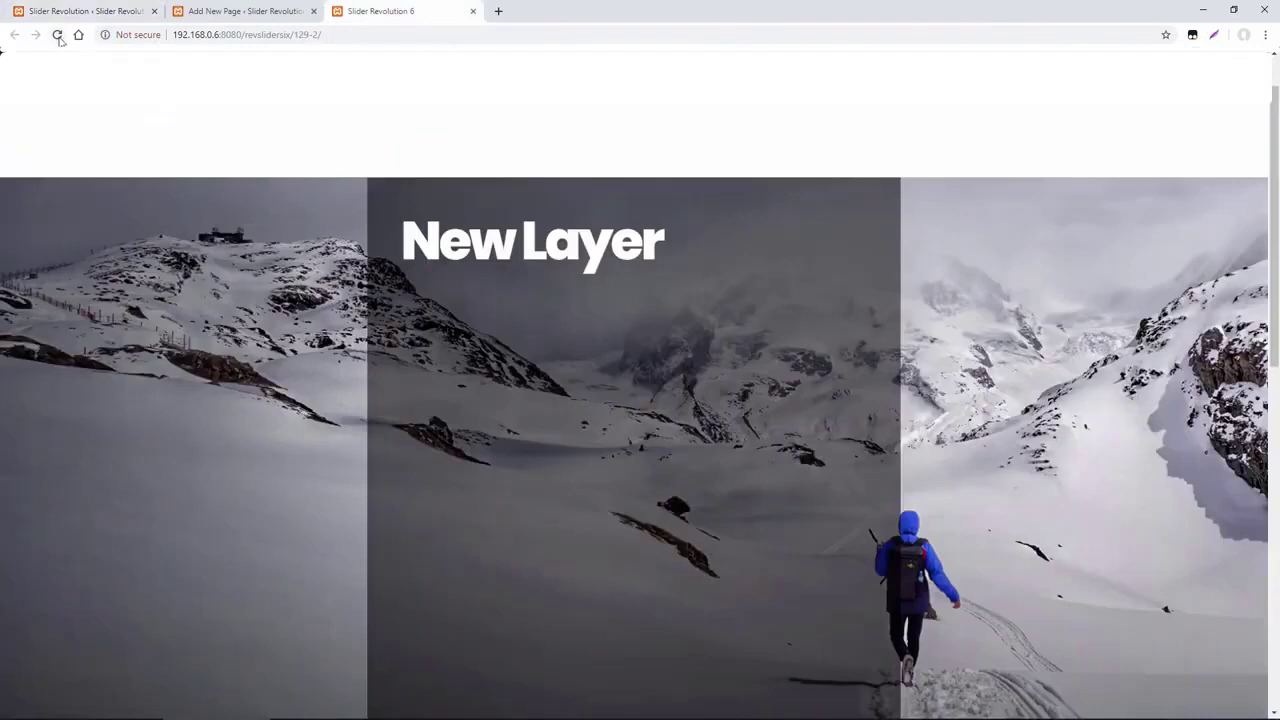
pyautogui.click(58, 36)
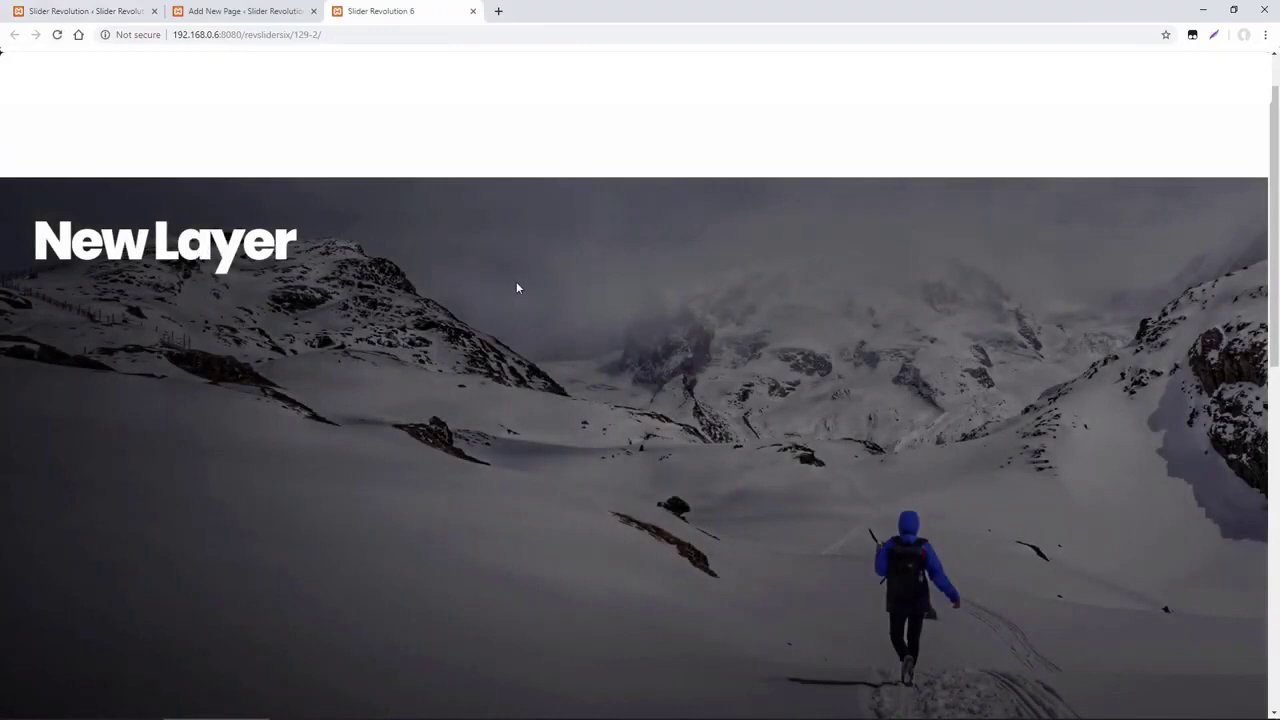
pyautogui.scroll(-1, 516, 287)
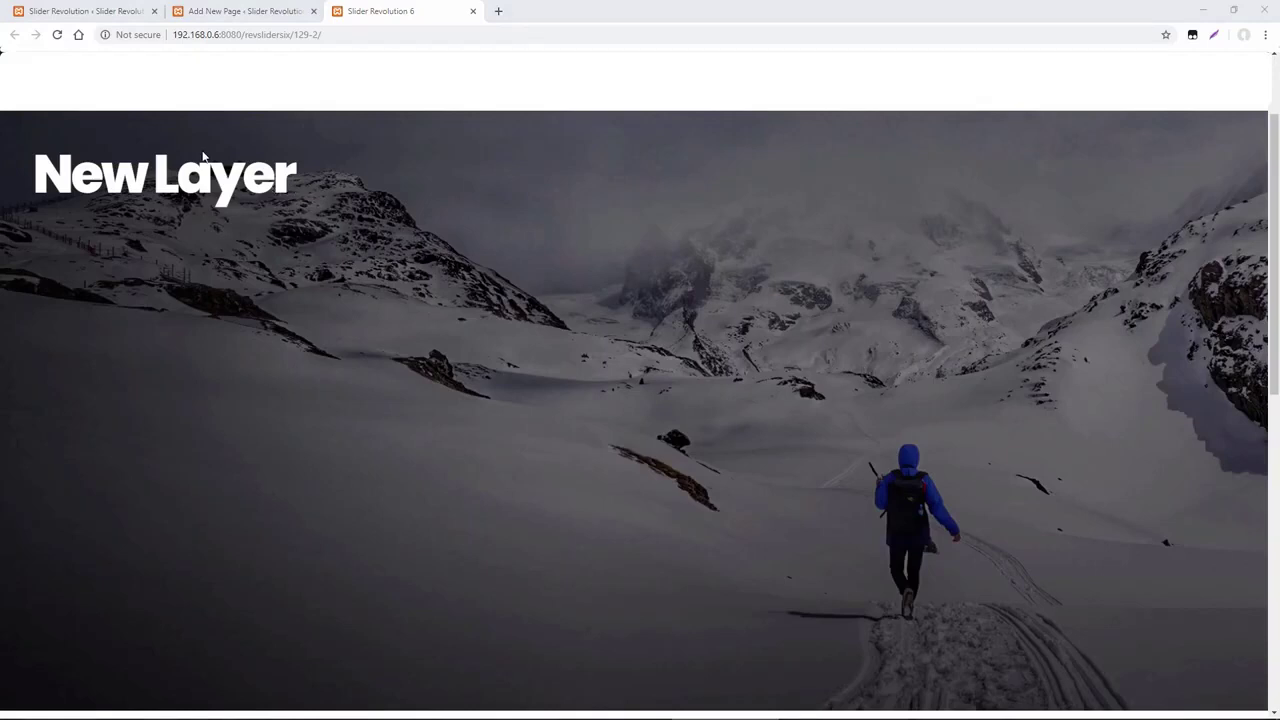
# - In the module editor's notebook view, center the text layer horizontally and vertically
pyautogui.click(86, 16)
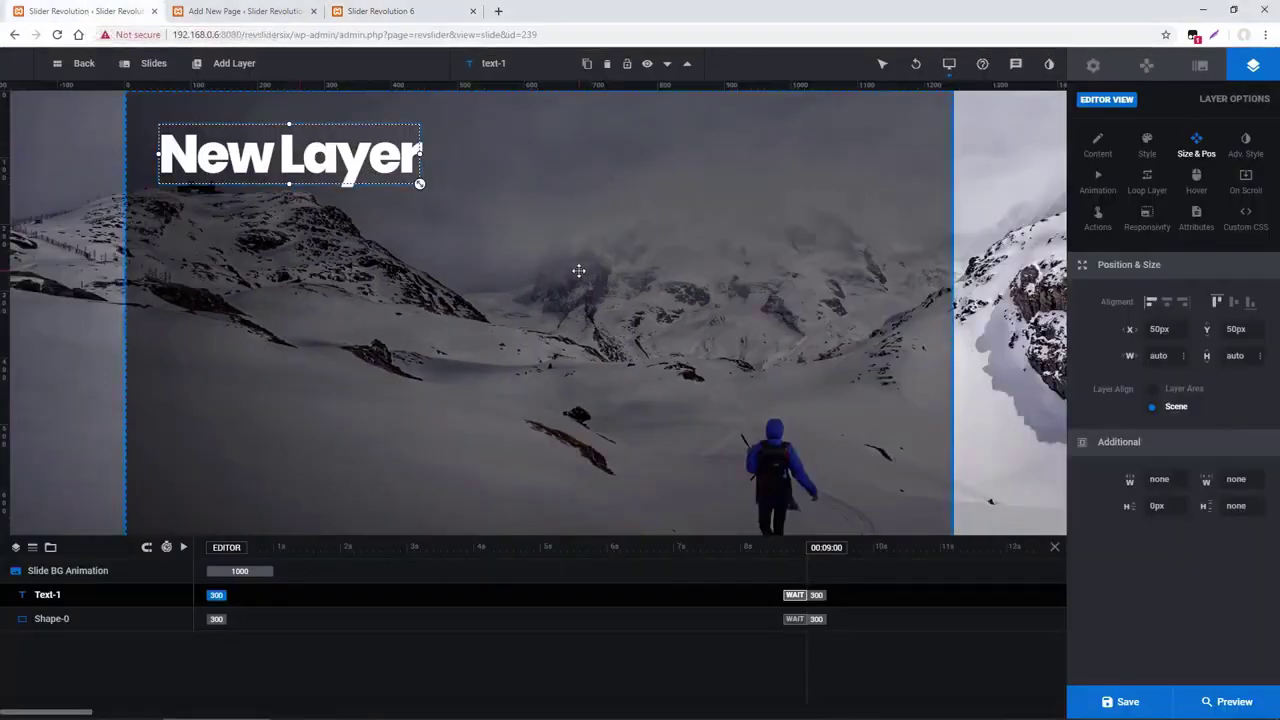
pyautogui.moveTo(950, 70)
pyautogui.click(922, 113)
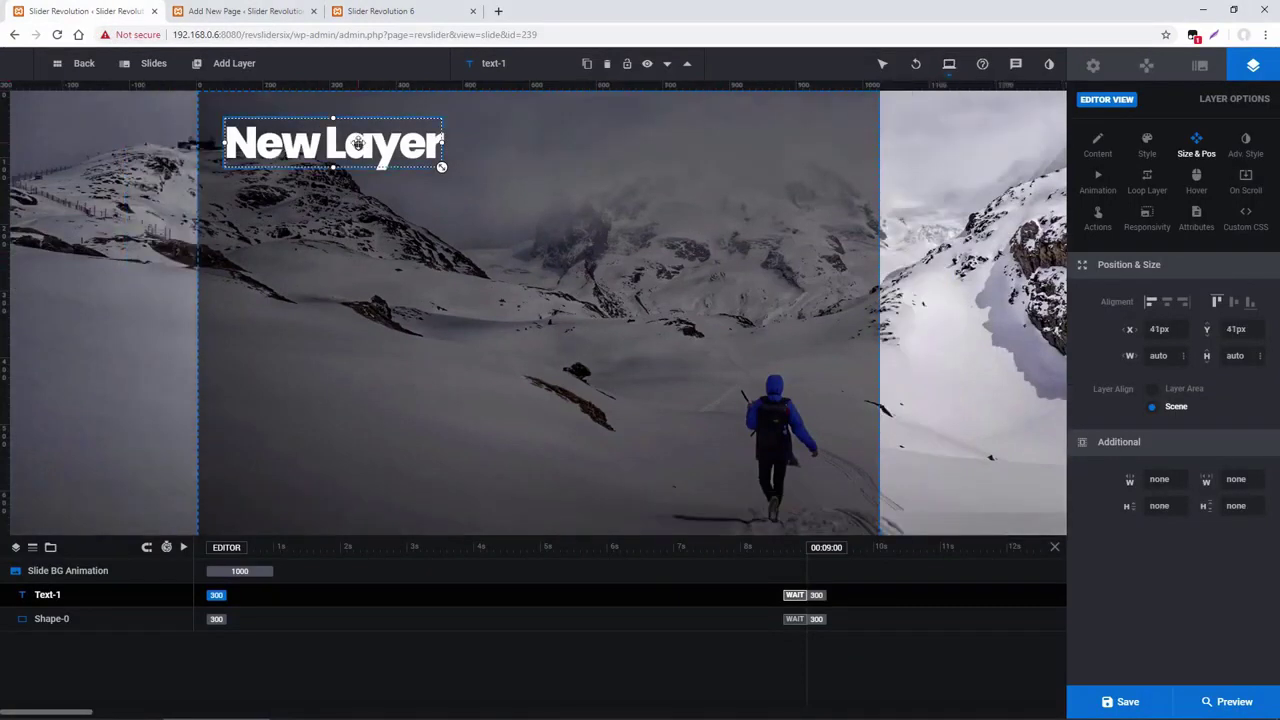
pyautogui.click(1167, 302)
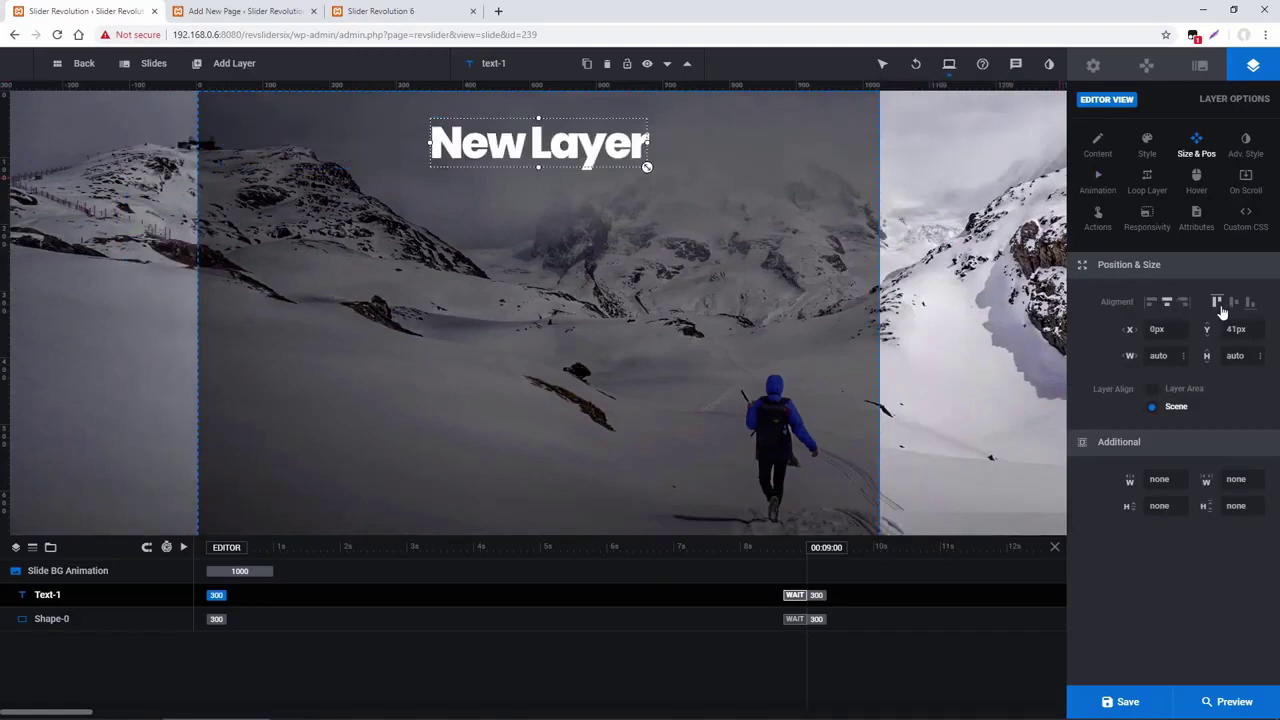
pyautogui.click(1233, 301)
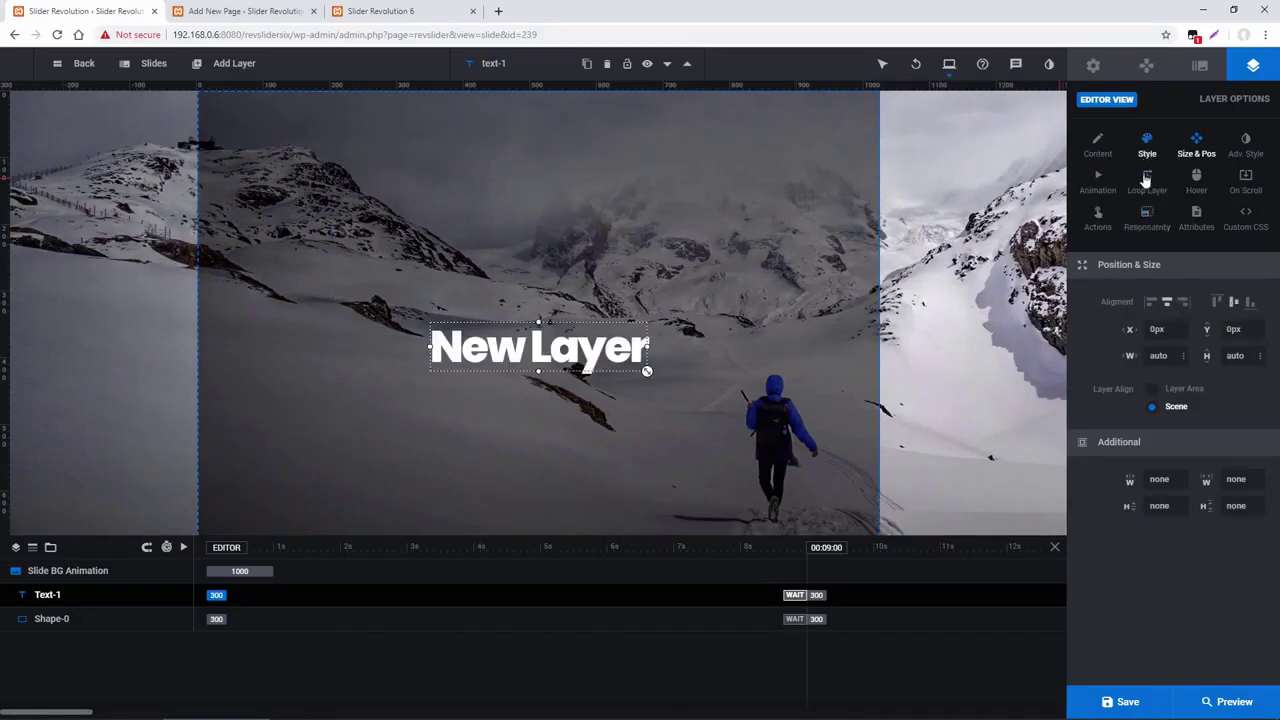
# - Change the text layer's color to the yellow preset #ffcc00 in the notebook view
pyautogui.click(1147, 148)
pyautogui.click(1175, 417)
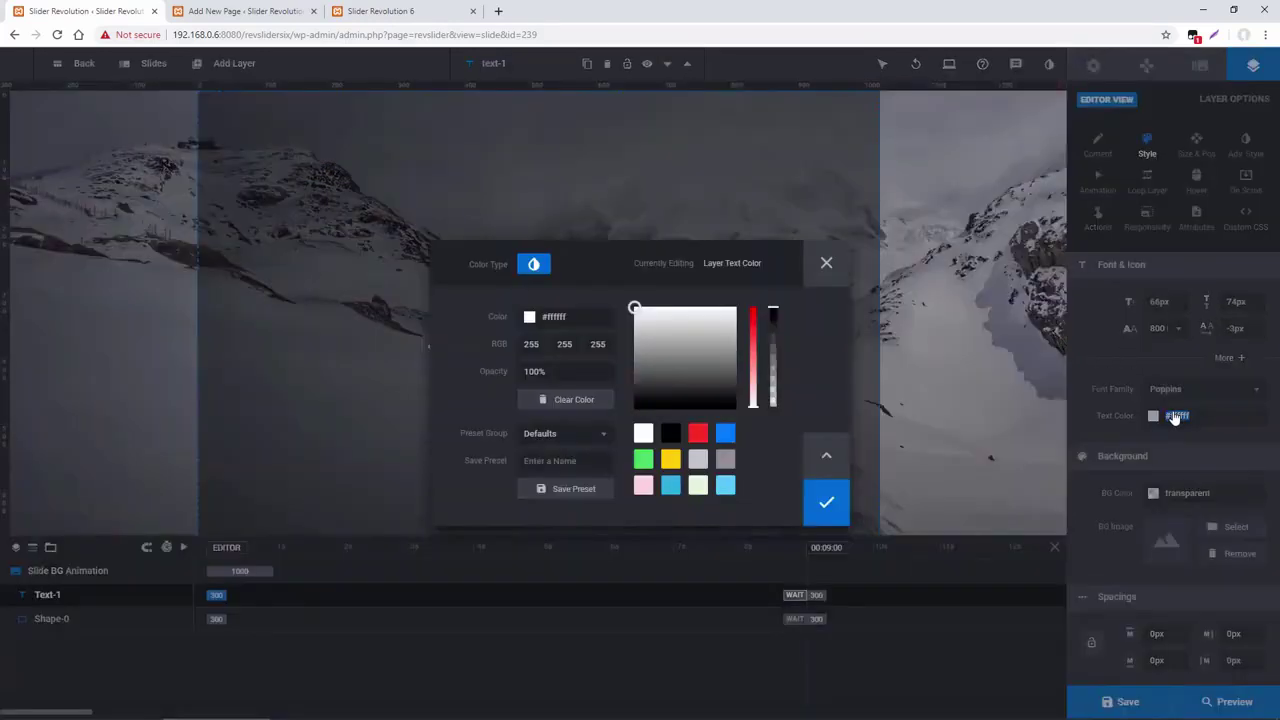
pyautogui.click(670, 459)
pyautogui.click(822, 506)
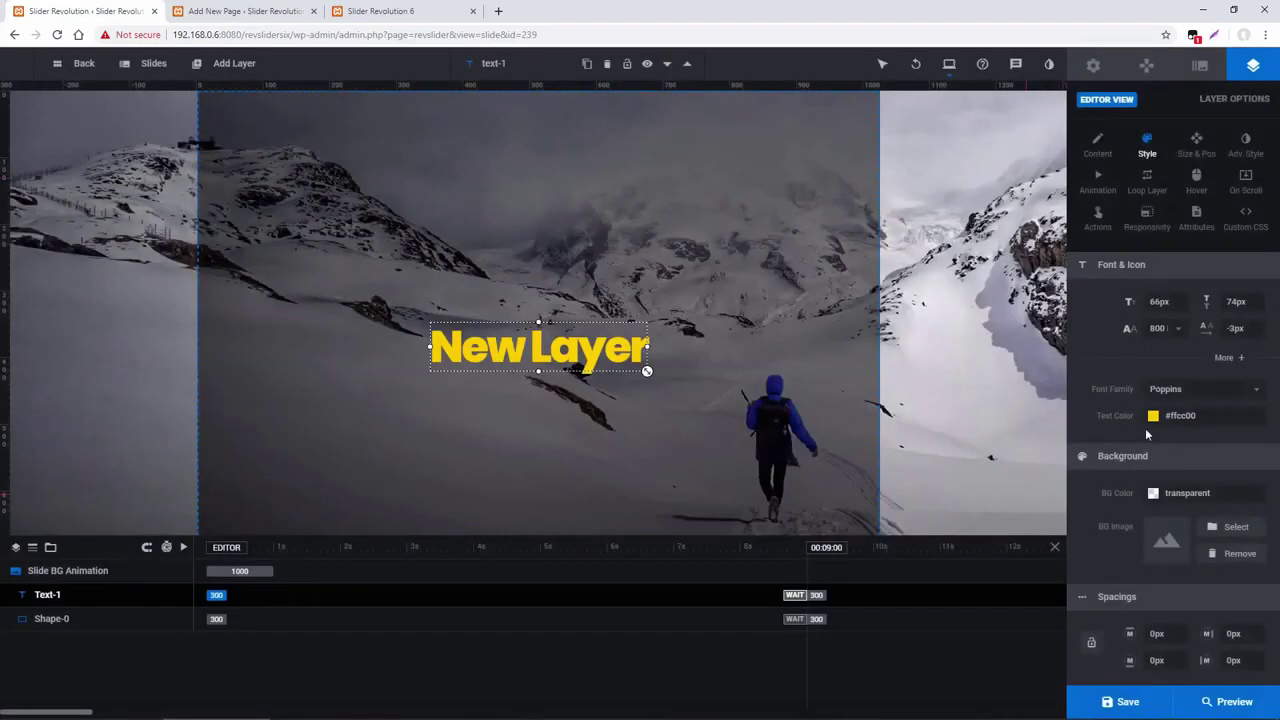
# - Set the headline's font size and line height to 96px for notebook and save the module
pyautogui.click(1159, 301)
pyautogui.write('96')
pyautogui.press('Return')
pyautogui.press('Tab')
pyautogui.write('96')
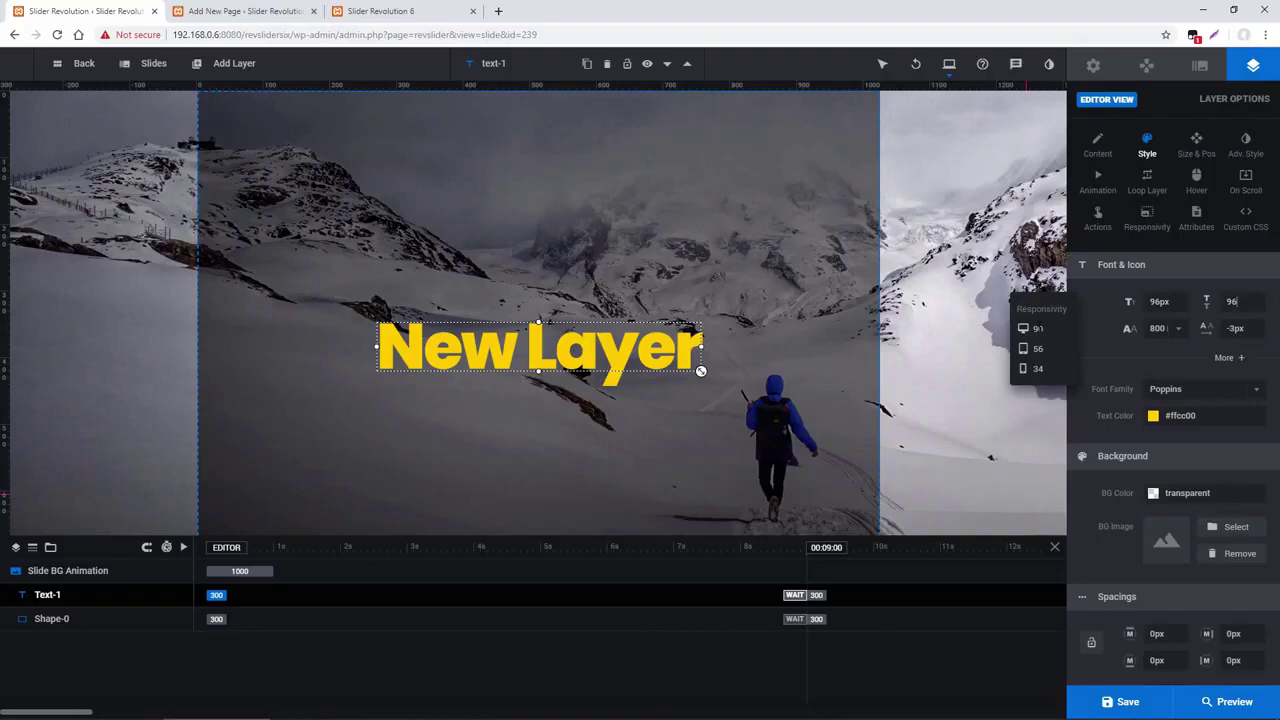
pyautogui.click(1105, 702)
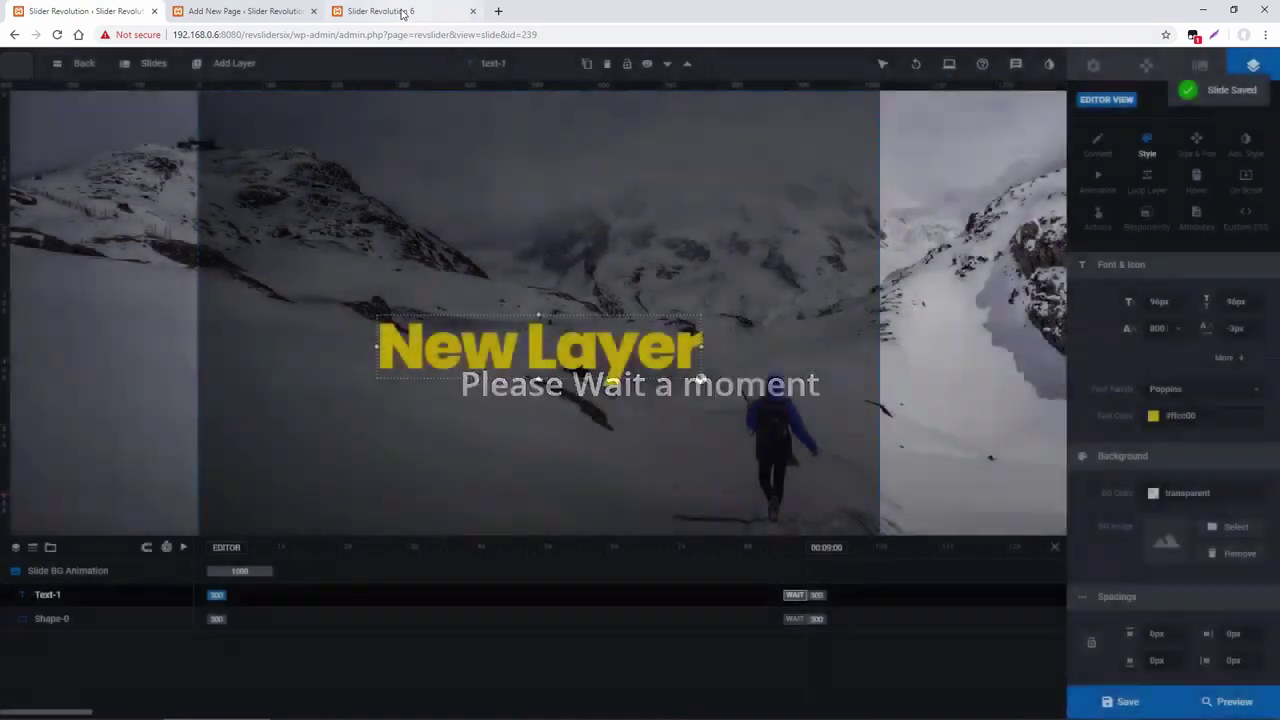
# - Reload the published page and check the slider in the browser's responsive device preview, narrowed to about 1008px wide
pyautogui.click(400, 14)
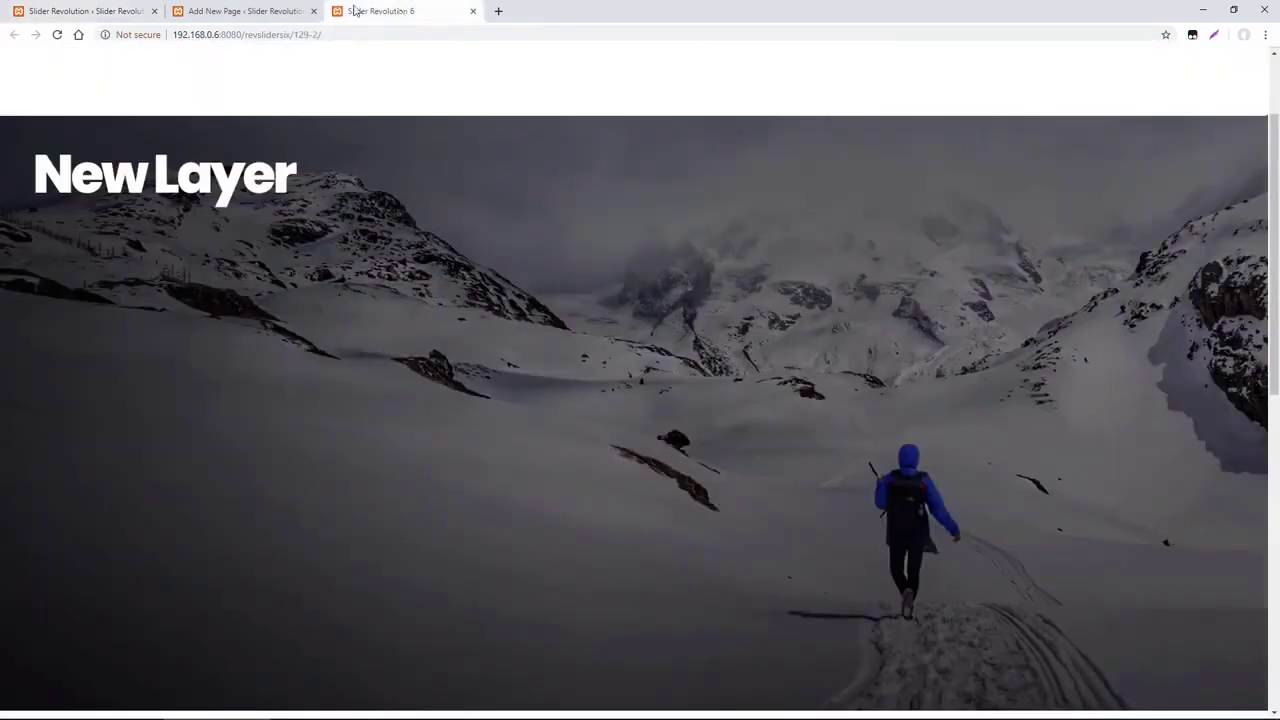
pyautogui.click(58, 34)
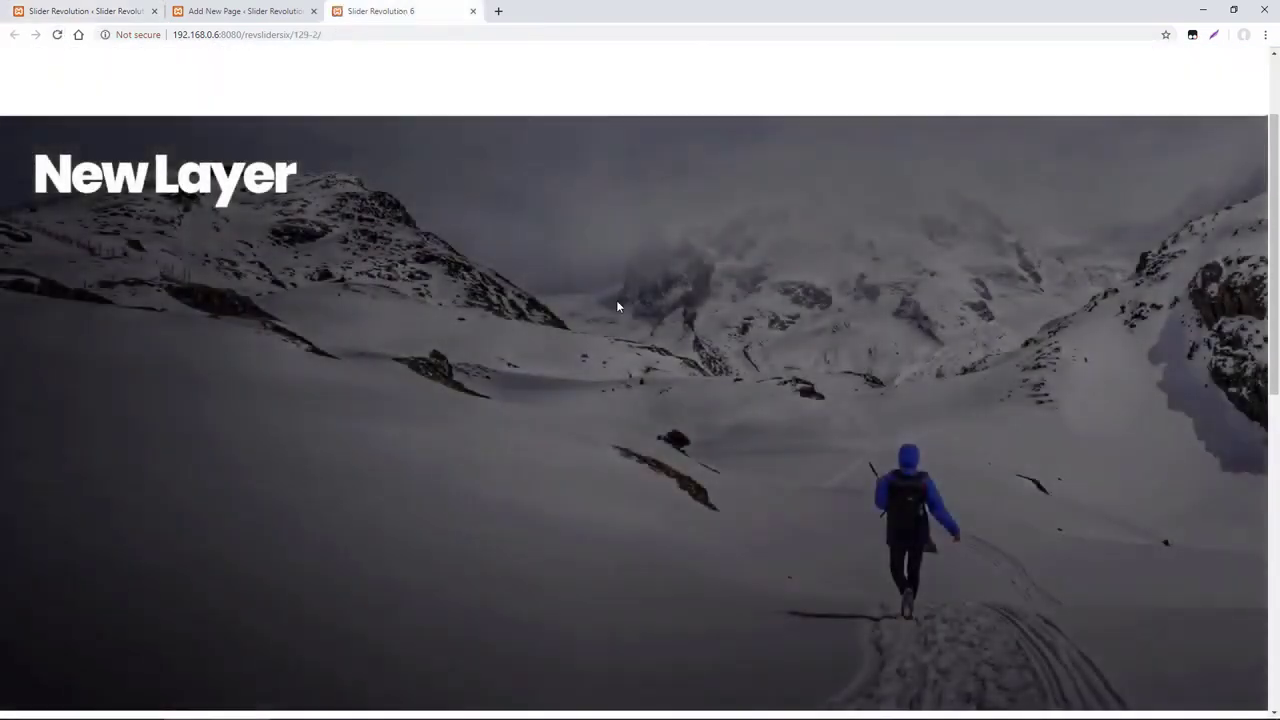
pyautogui.rightClick(688, 284)
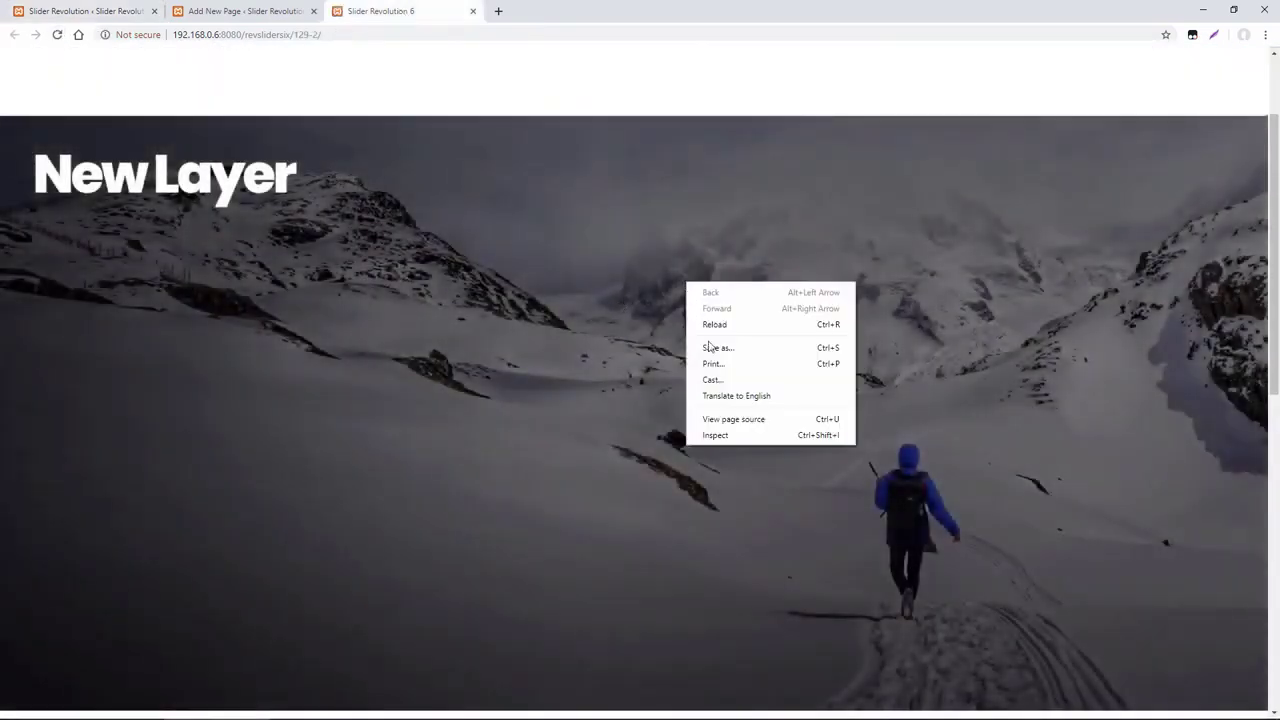
pyautogui.click(725, 440)
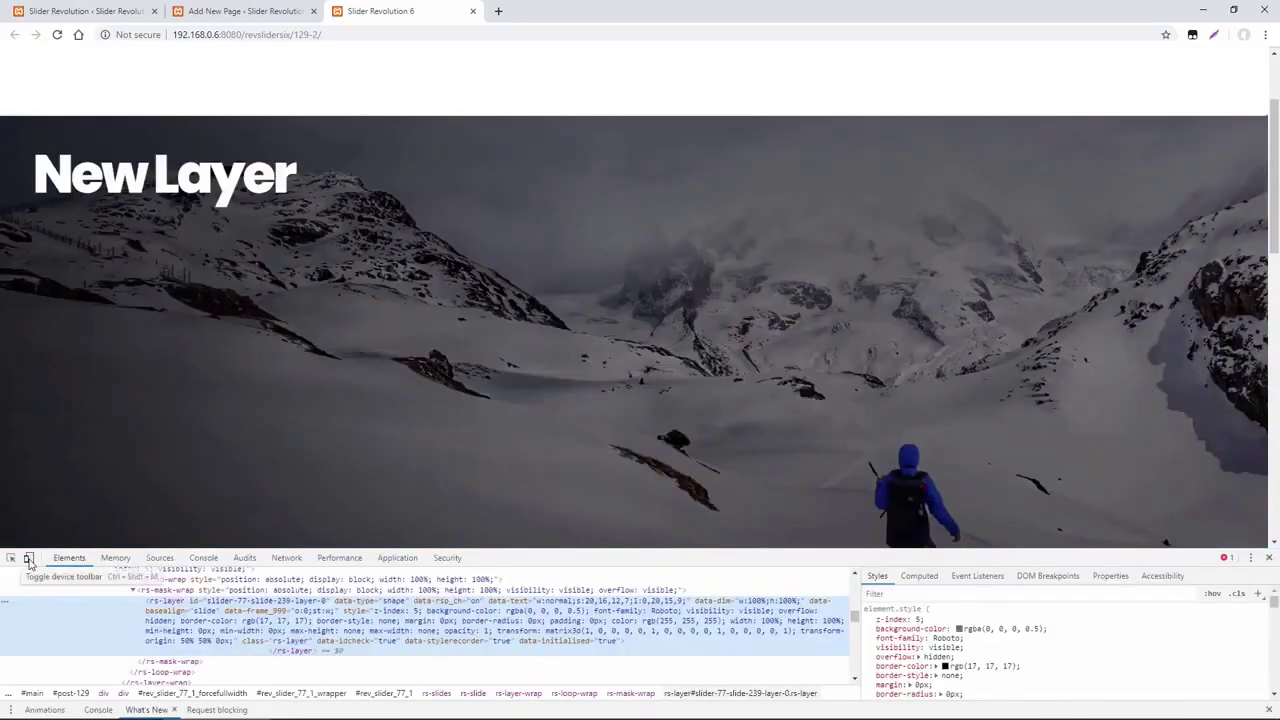
pyautogui.click(29, 558)
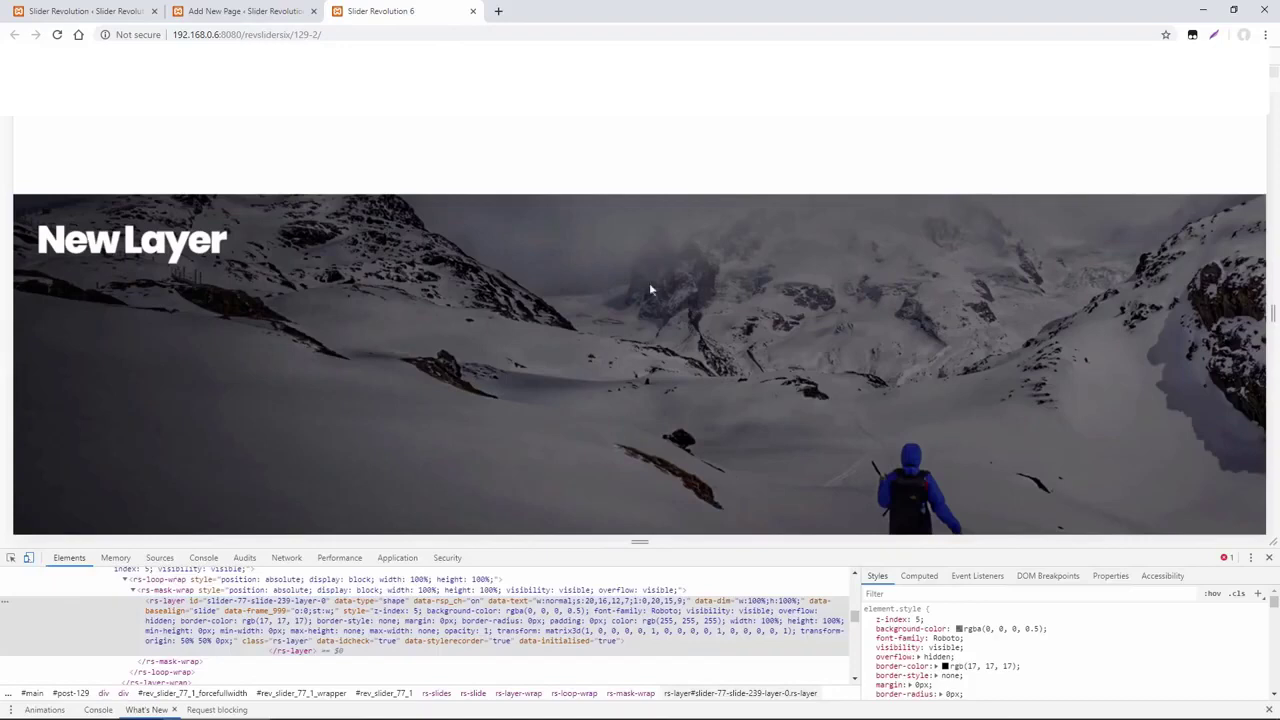
pyautogui.moveTo(1271, 316); pyautogui.dragTo(888, 309)
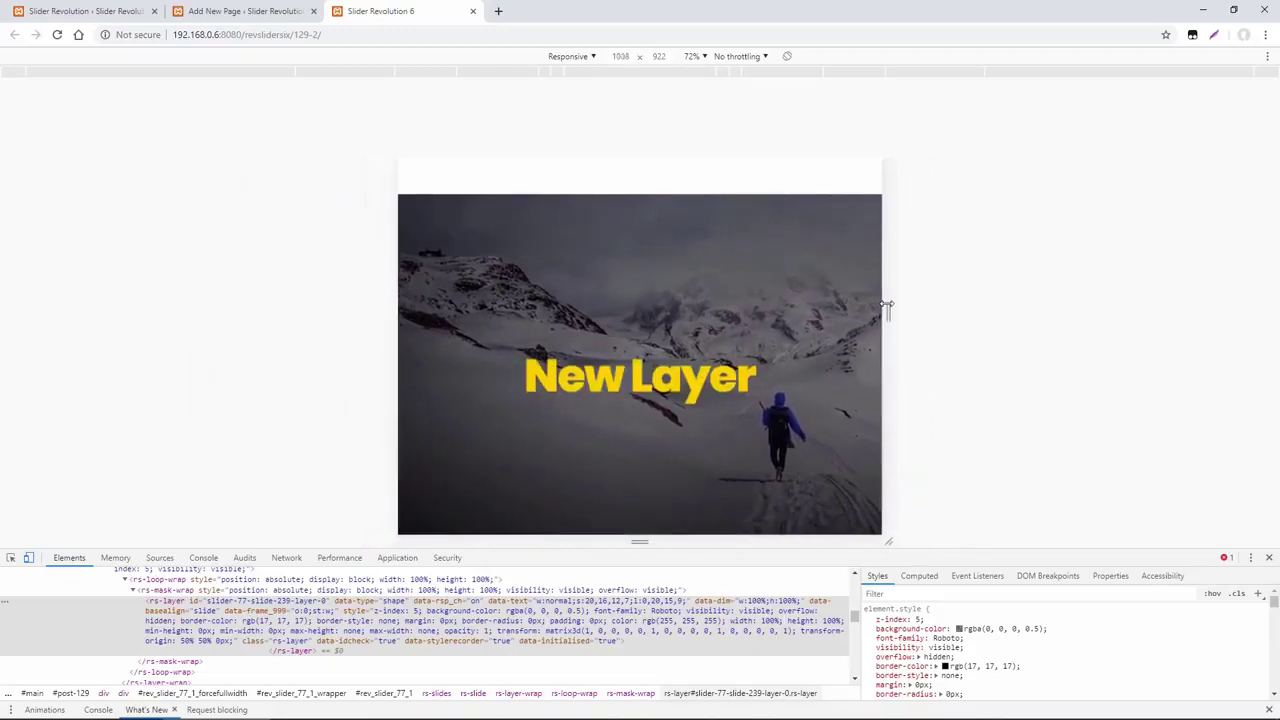
pyautogui.scroll(-1, 635, 288)
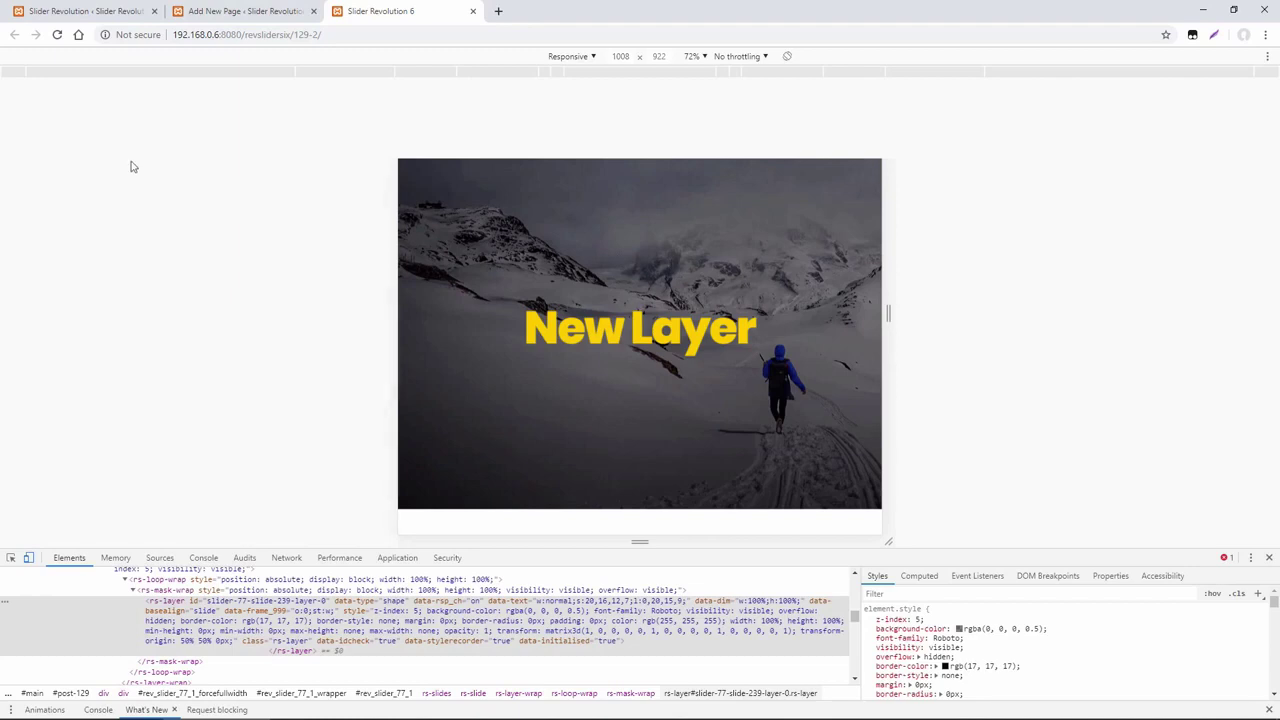
# - In the module editor's tablet view, align the text layer to the bottom with a vertical offset of 20px
pyautogui.click(99, 9)
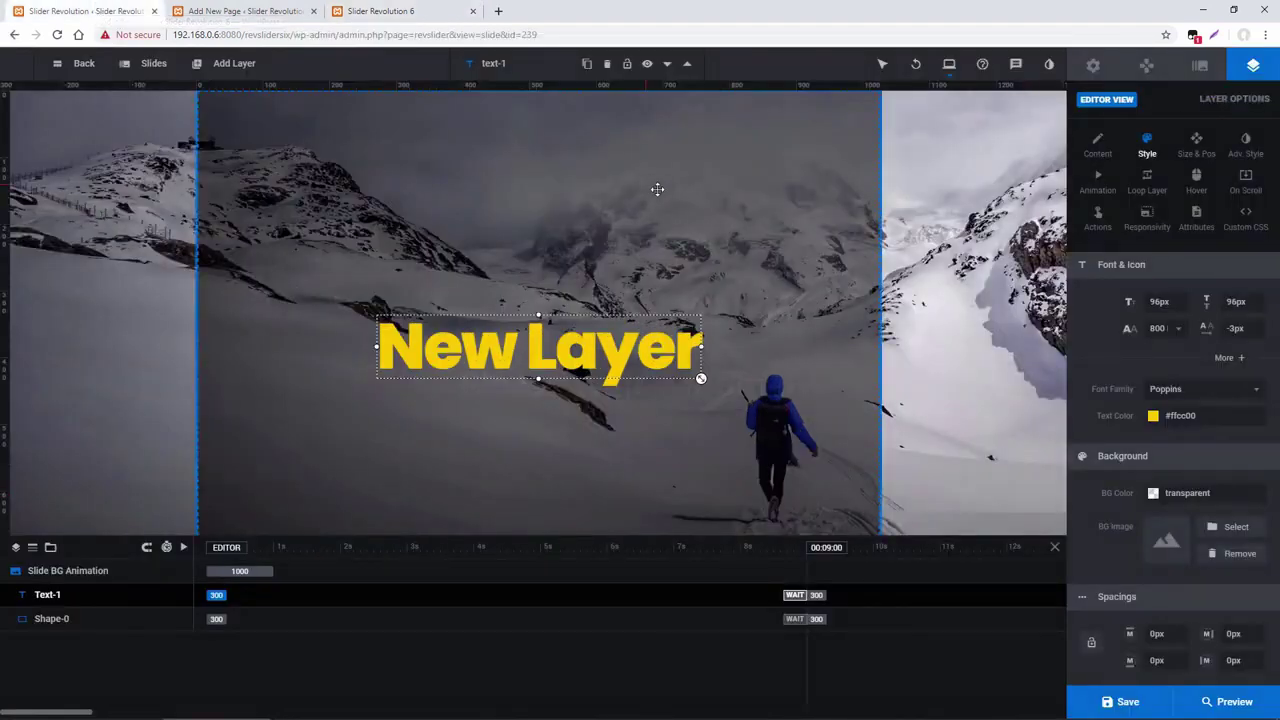
pyautogui.moveTo(949, 65)
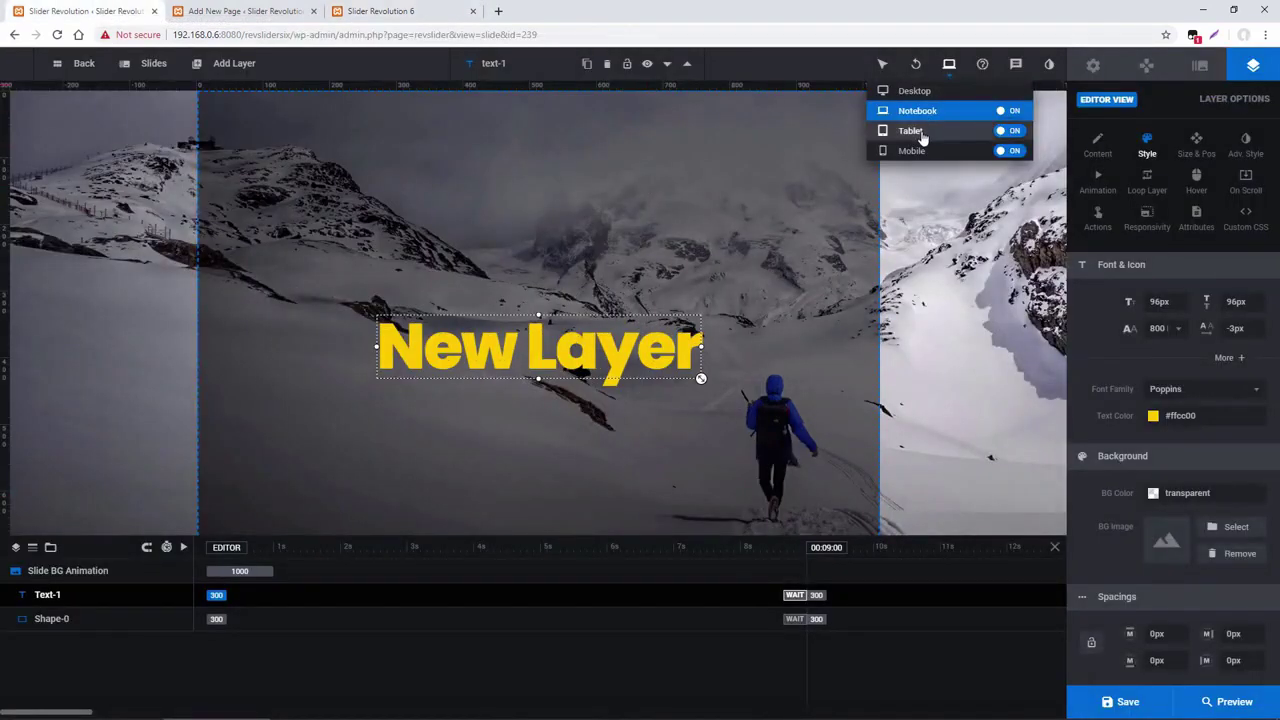
pyautogui.click(922, 137)
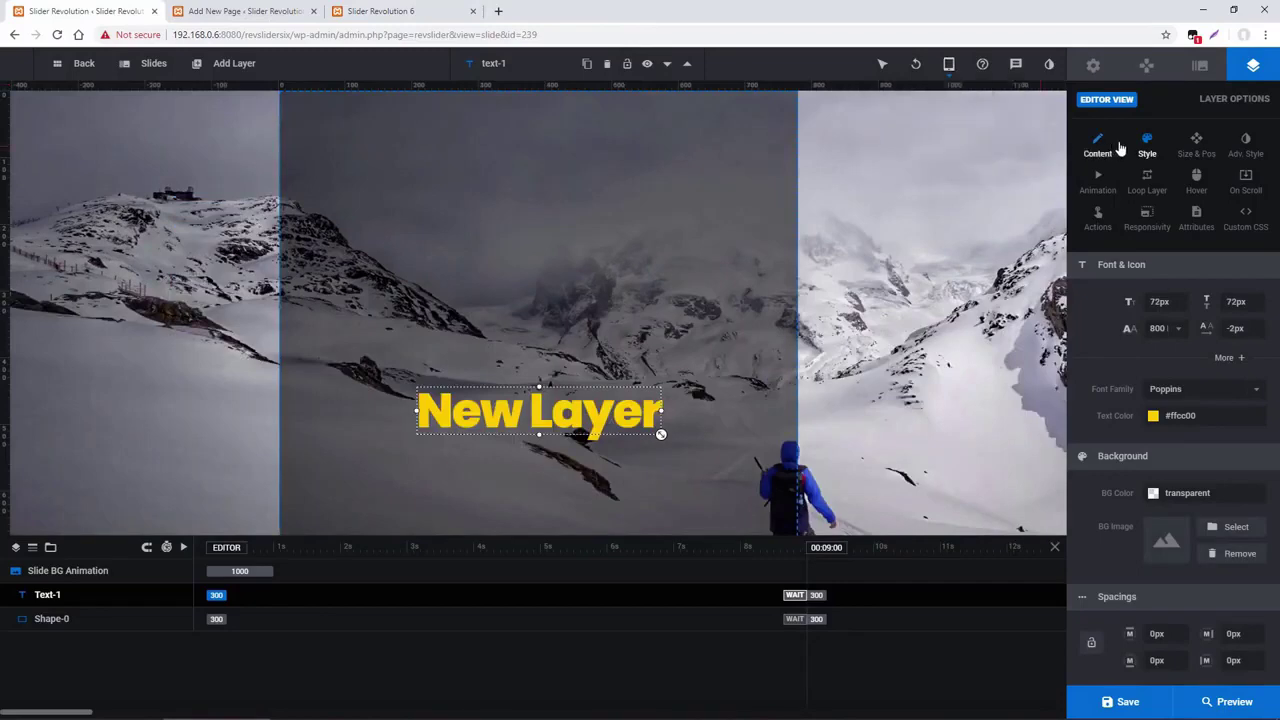
pyautogui.click(1196, 145)
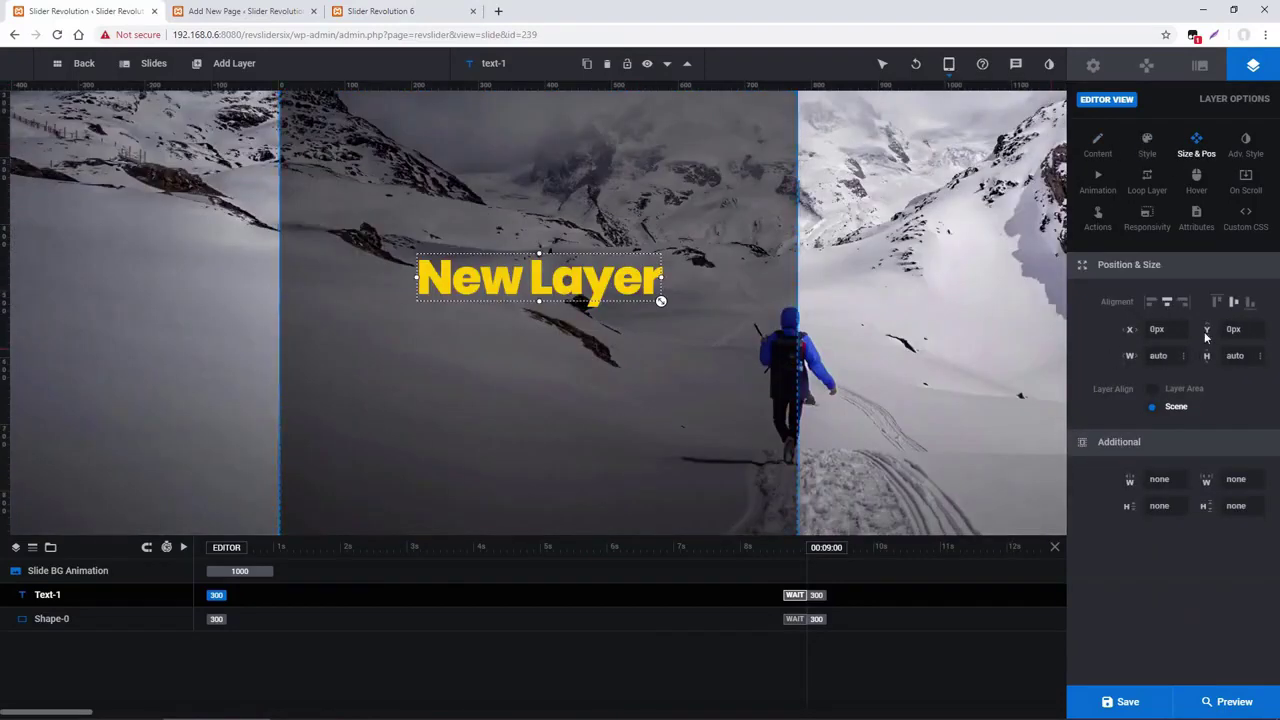
pyautogui.click(1249, 302)
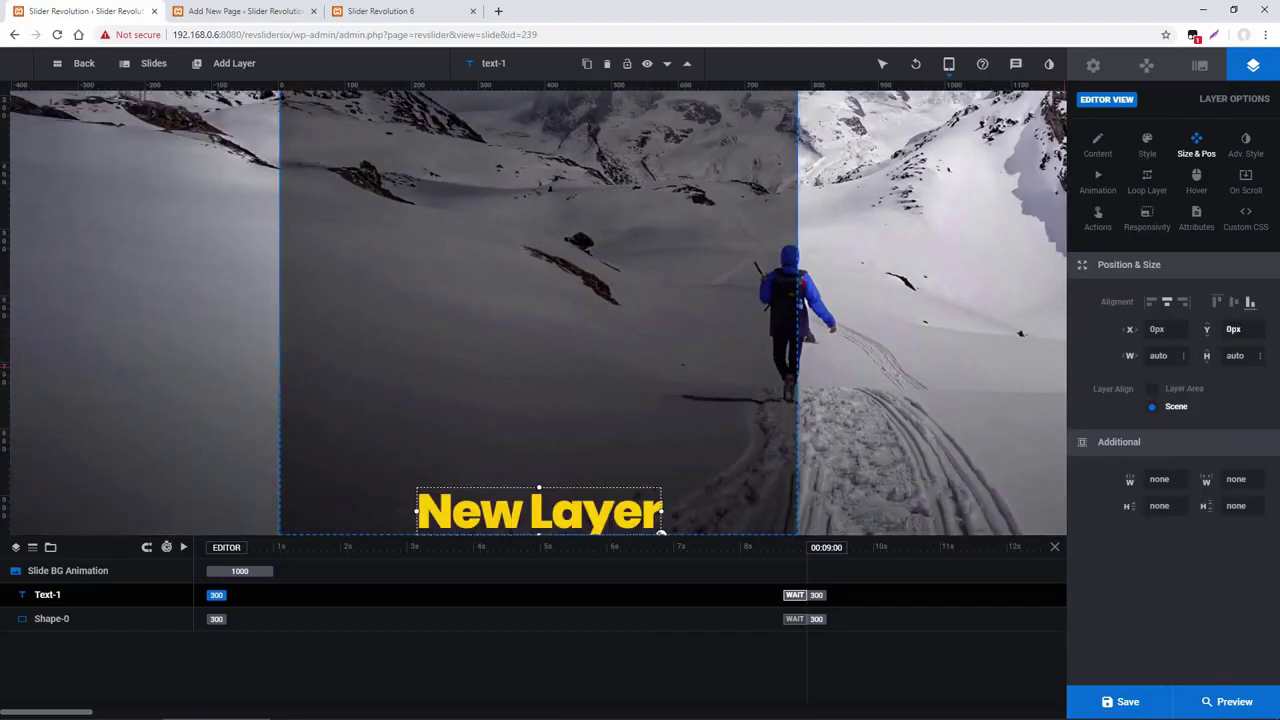
pyautogui.click(1233, 329)
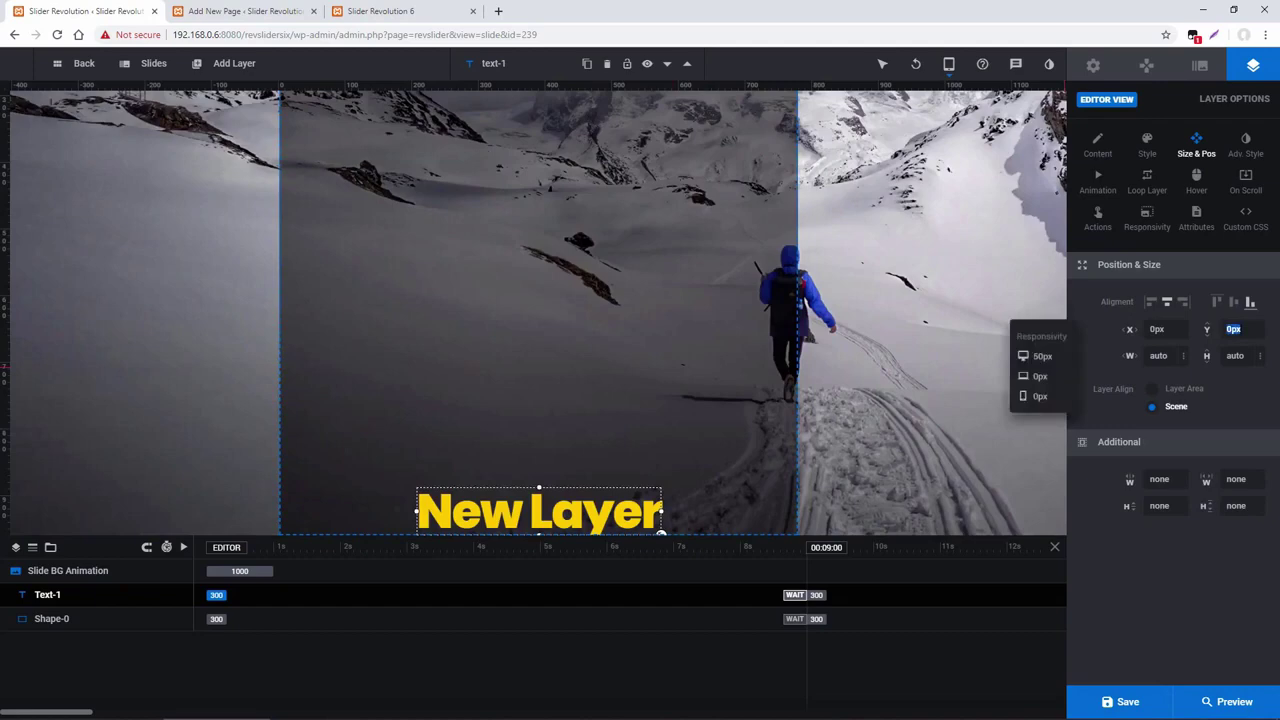
pyautogui.write('20px')
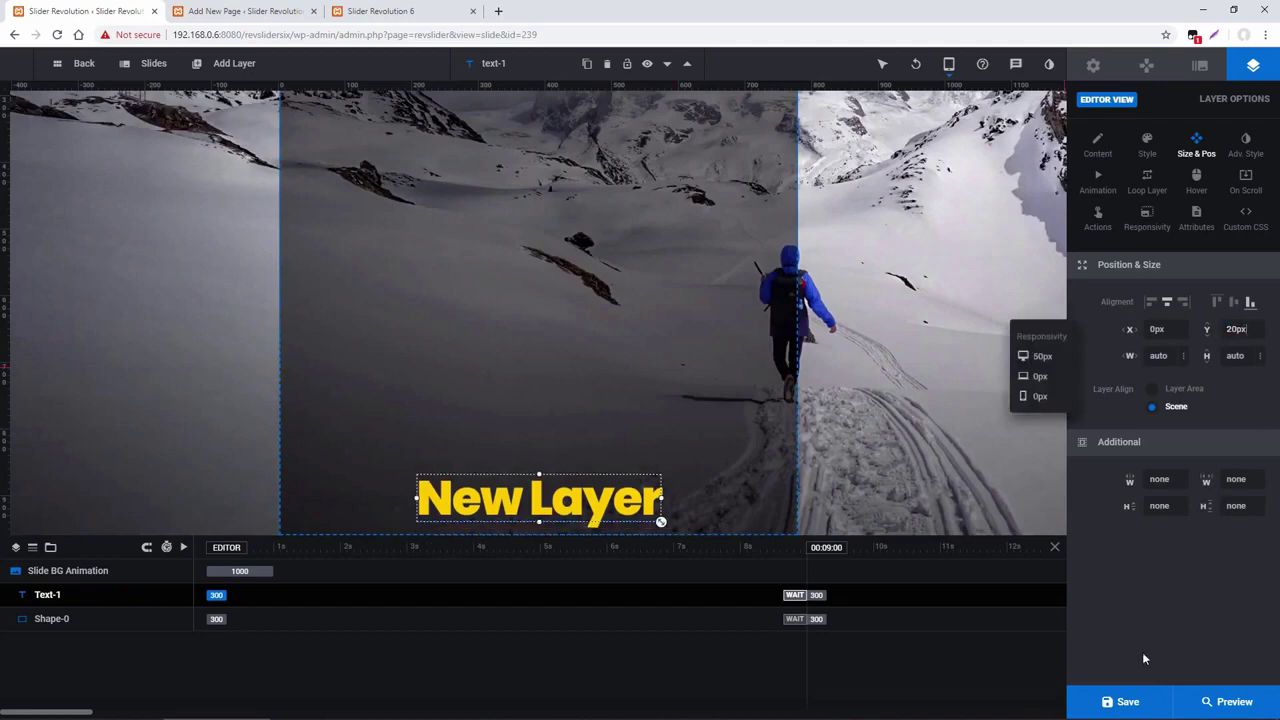
# - Switch the editor to the mobile view and open the text layer's responsivity options
pyautogui.moveTo(949, 63)
pyautogui.click(912, 151)
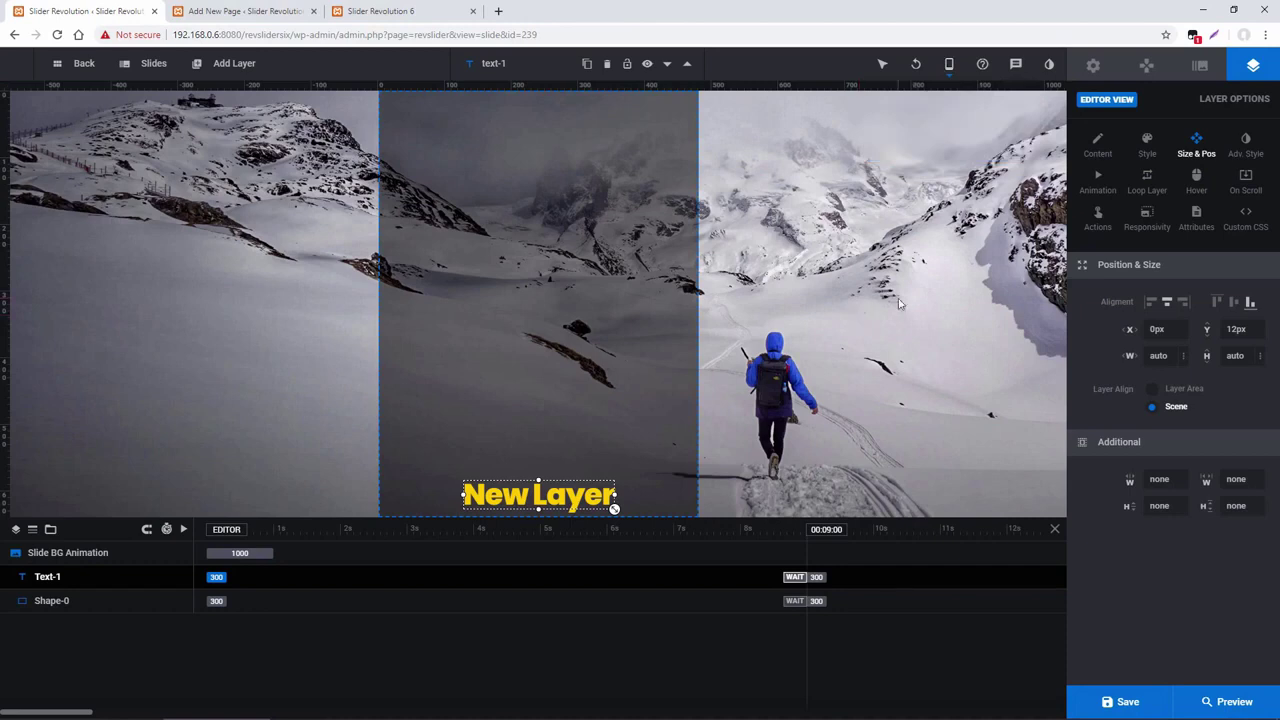
pyautogui.click(1147, 225)
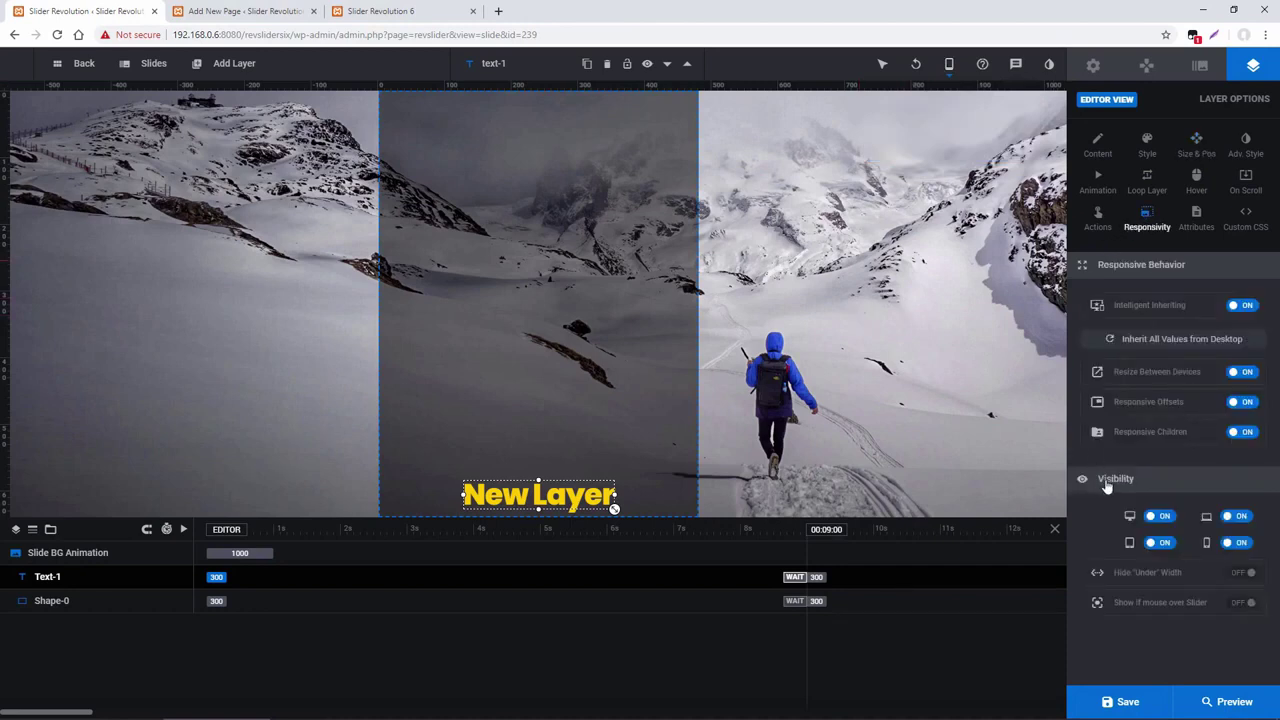
# - Turn off the text layer's visibility on mobile and save the module
pyautogui.click(1232, 543)
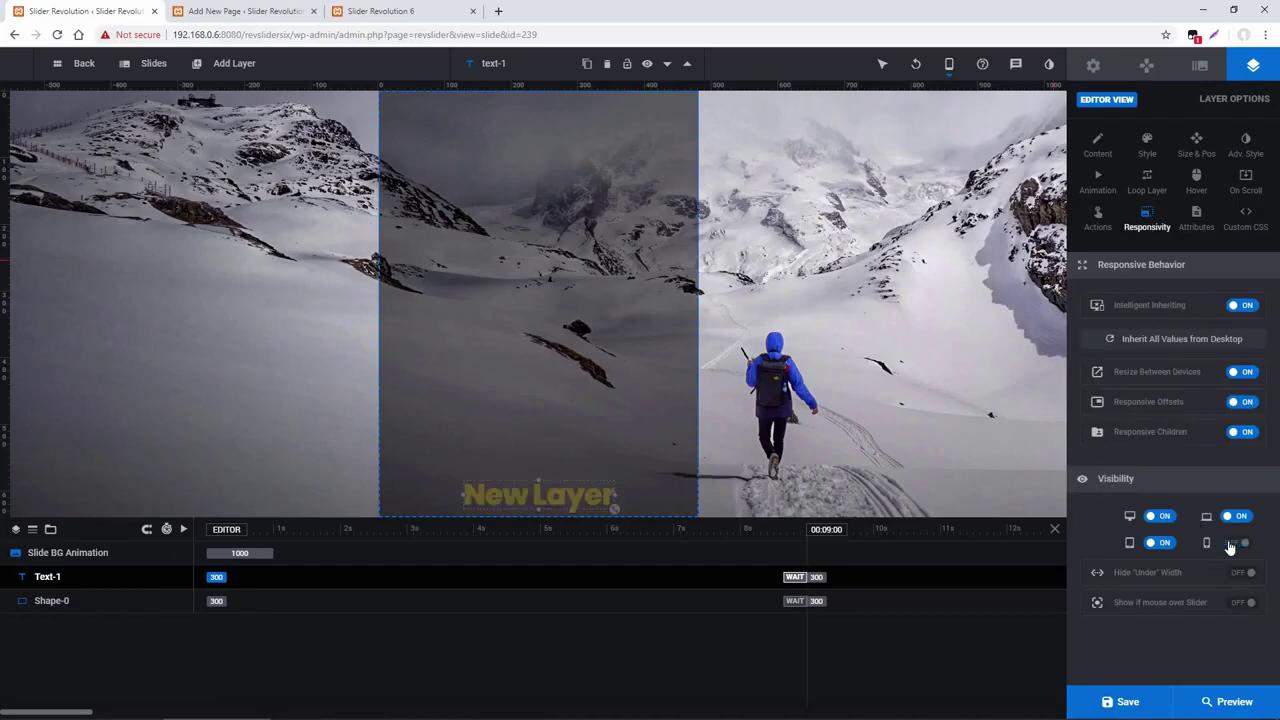
pyautogui.click(1110, 702)
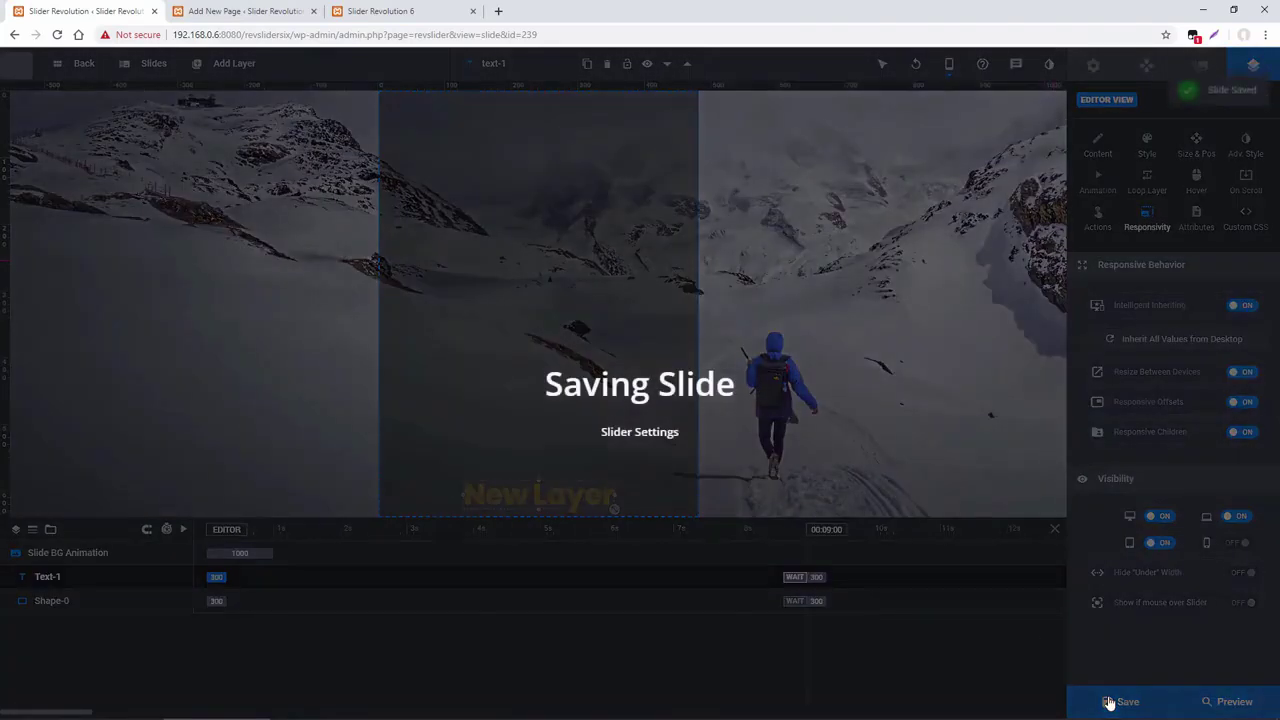
# - Reload the published page and check the slider in the responsive preview at widths of about 719px and 425px
pyautogui.click(400, 11)
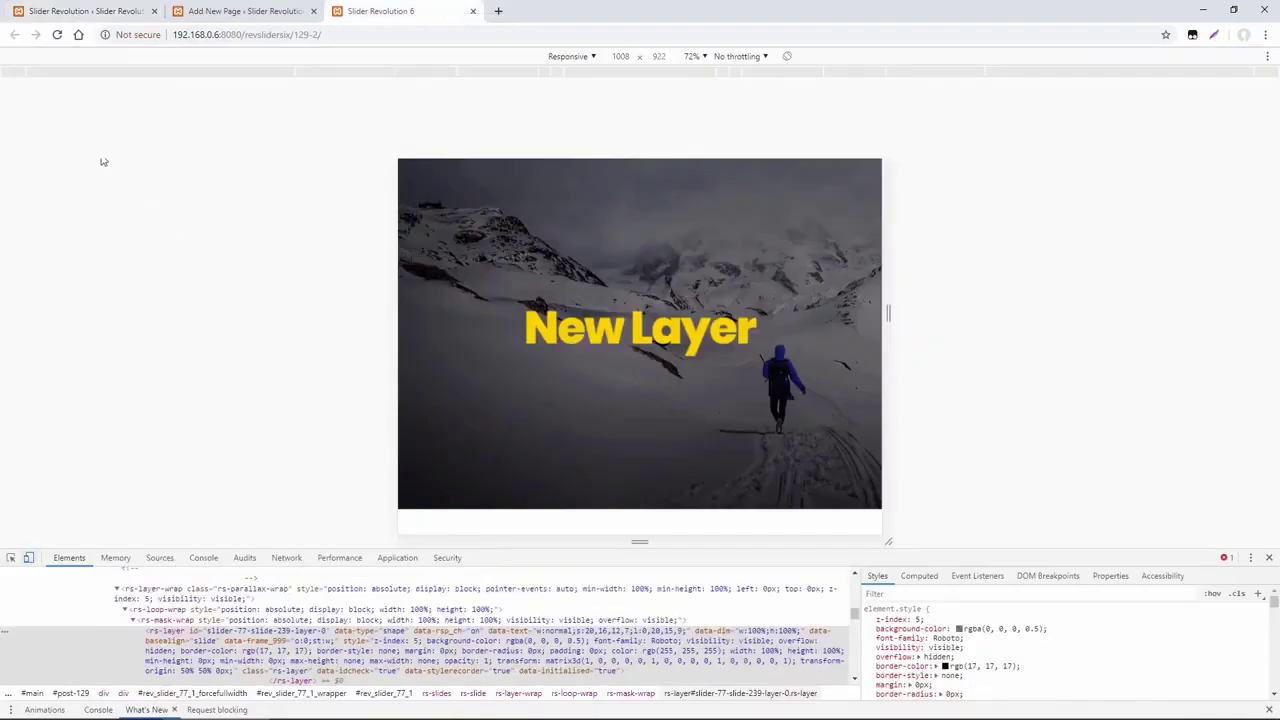
pyautogui.click(57, 34)
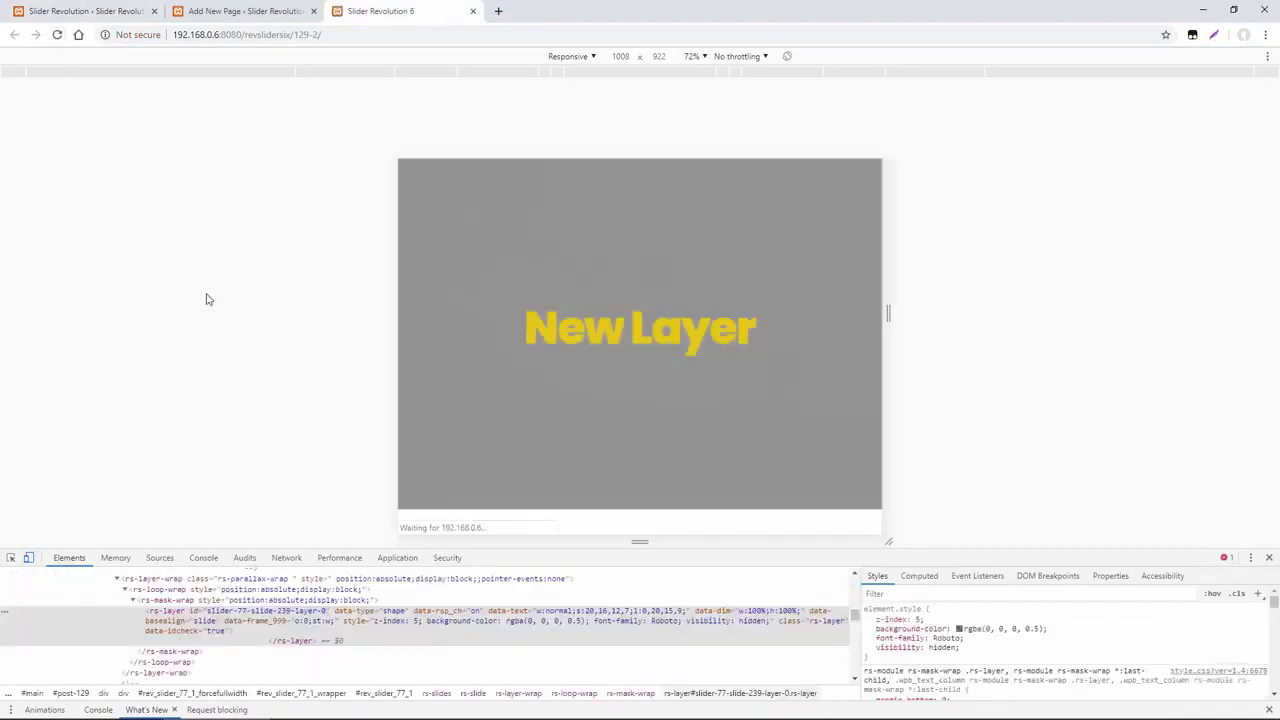
pyautogui.moveTo(888, 308); pyautogui.dragTo(818, 276)
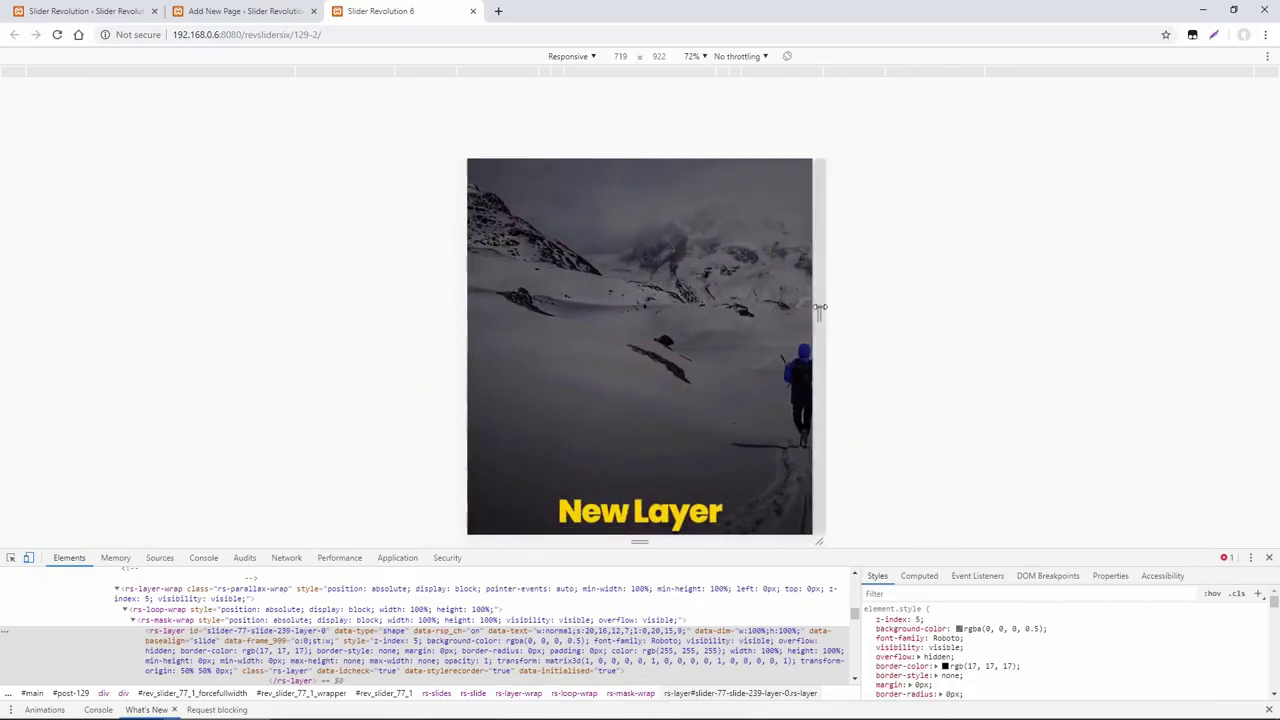
pyautogui.moveTo(819, 310); pyautogui.dragTo(748, 307)
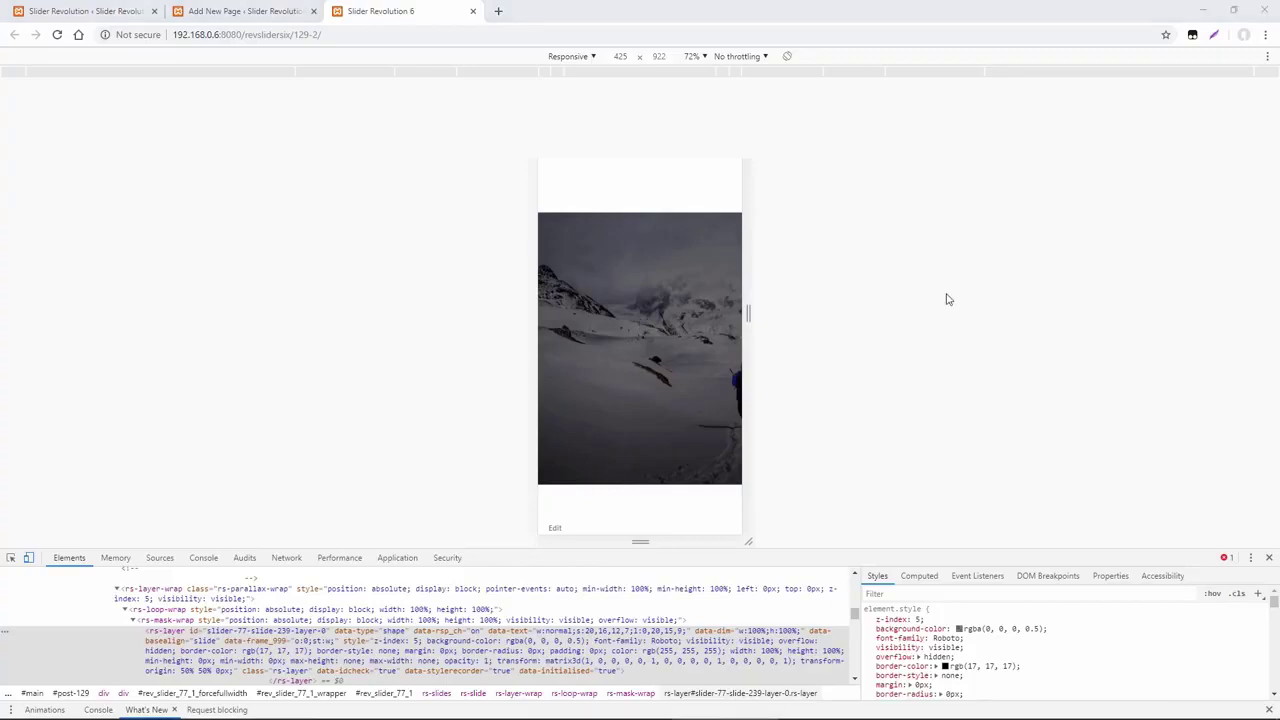
# - Return to the module editor and turn the text layer's mobile visibility back on
pyautogui.click(98, 10)
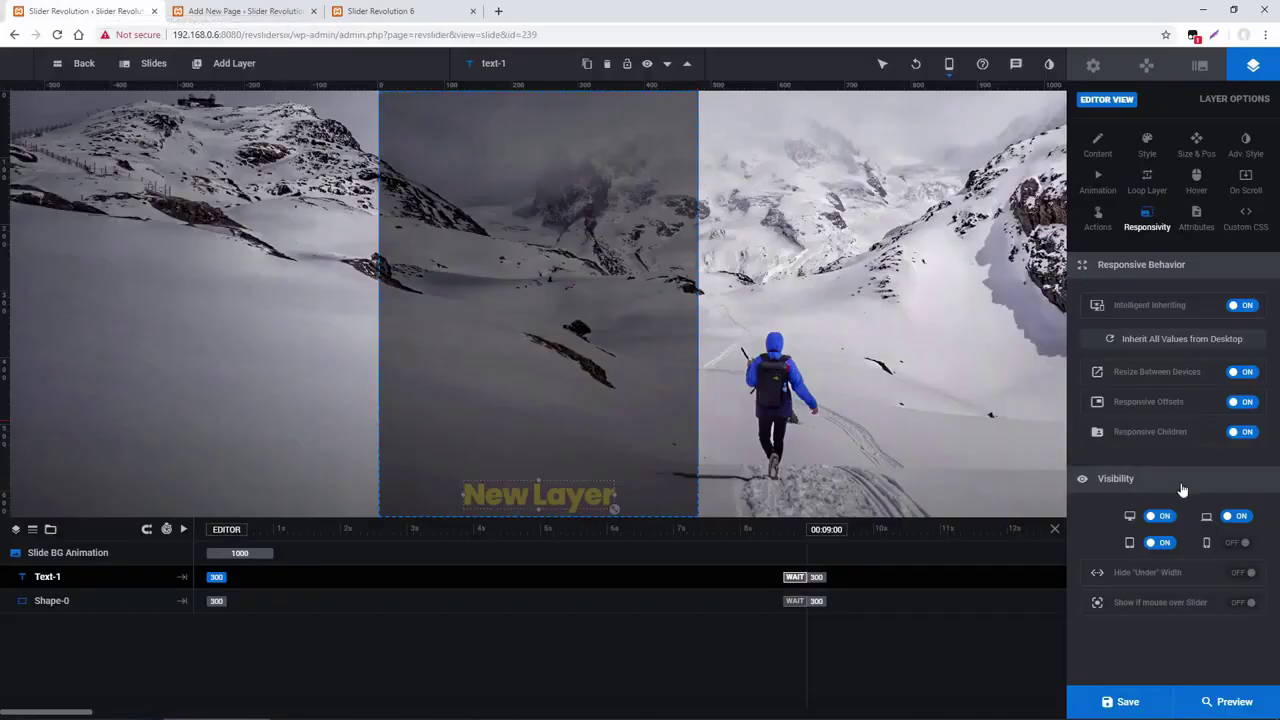
pyautogui.click(1236, 543)
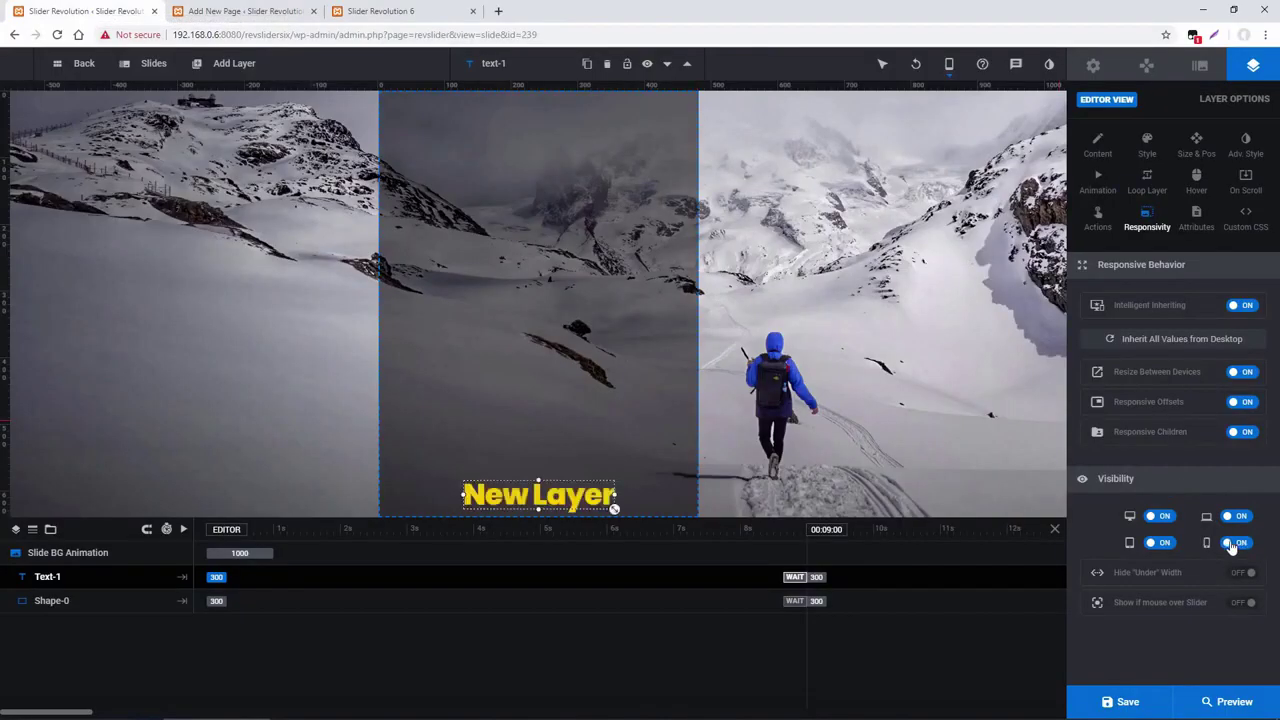
# - In desktop view, delete the existing text layer and add a new Quick Style Headline text layer in its place
pyautogui.moveTo(952, 72)
pyautogui.click(928, 93)
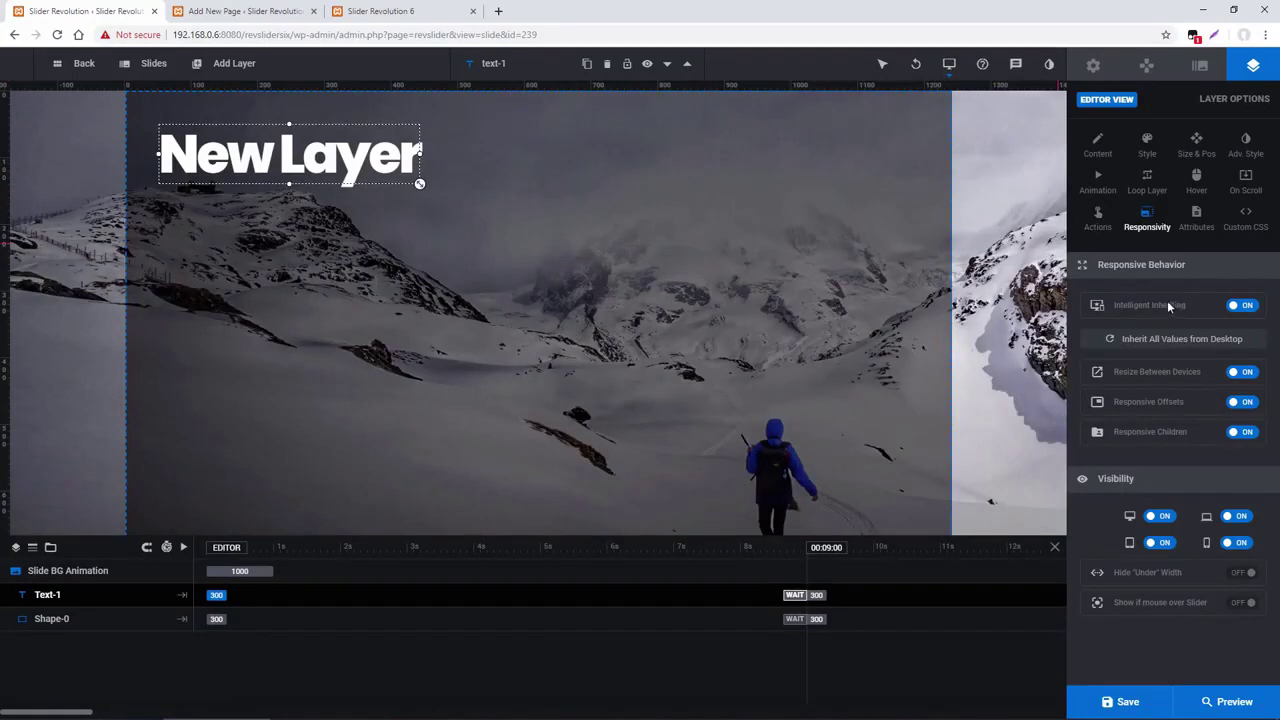
pyautogui.click(606, 62)
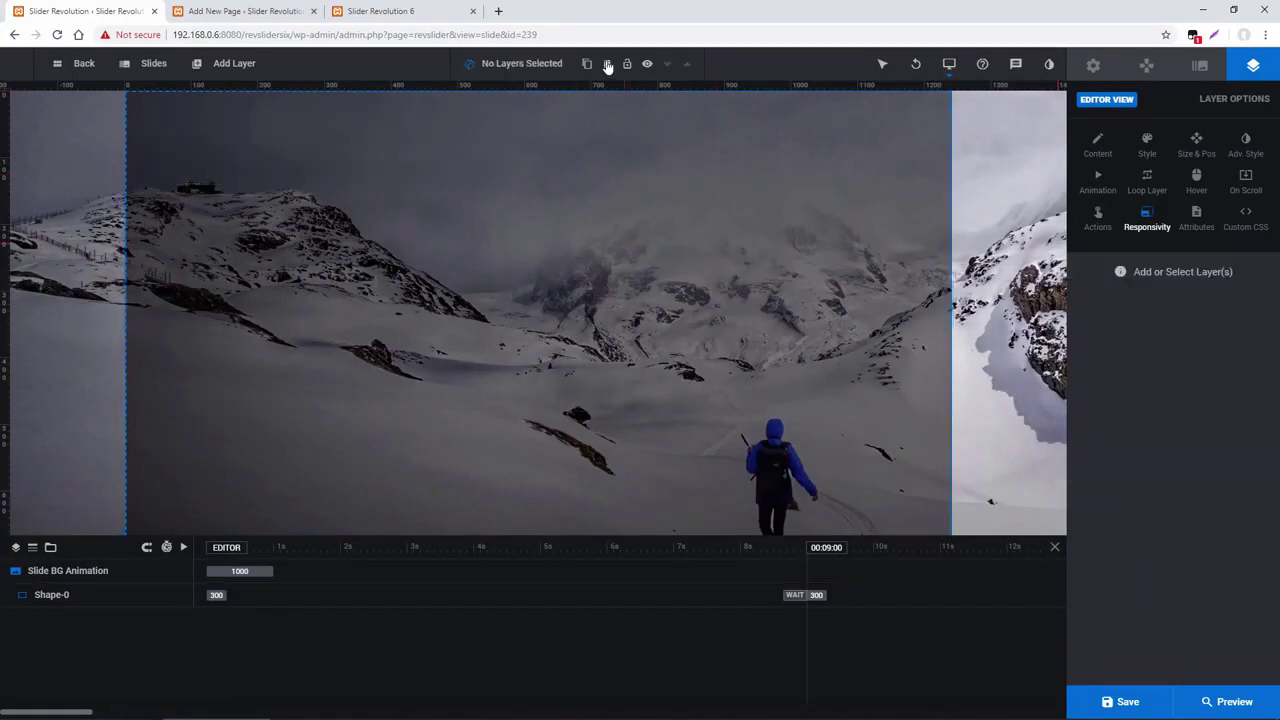
pyautogui.moveTo(246, 72)
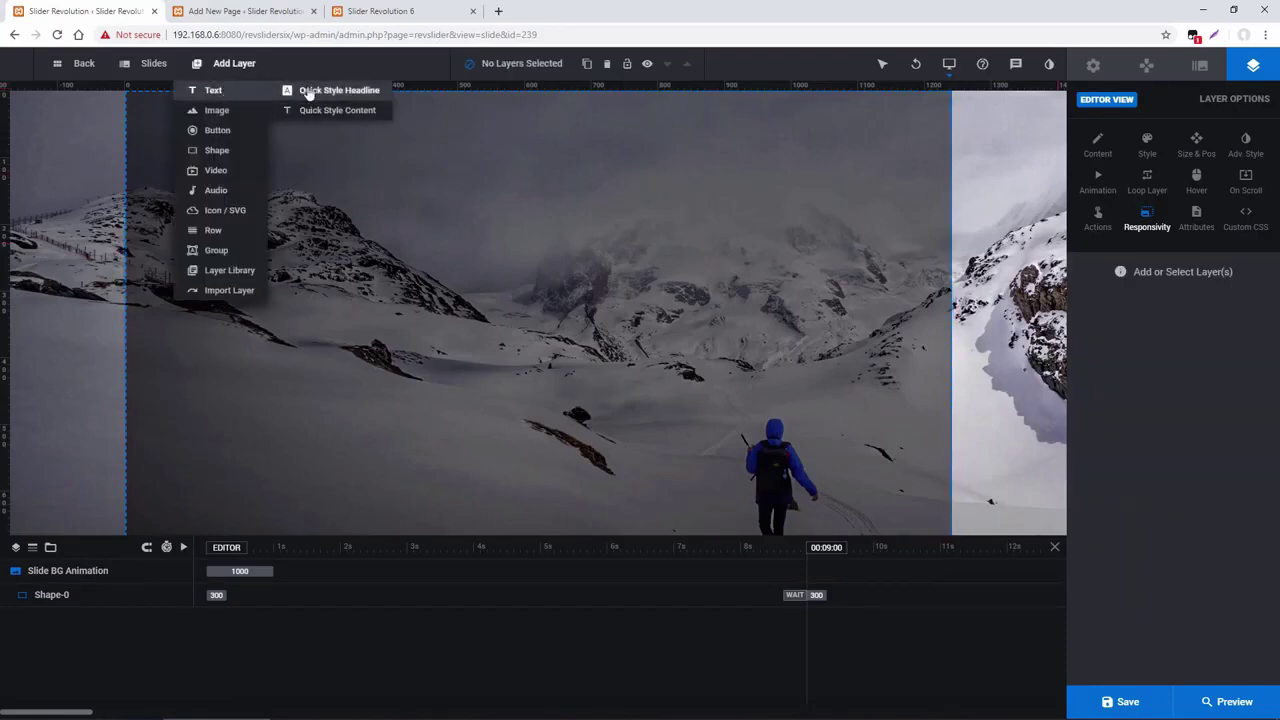
pyautogui.click(309, 91)
pyautogui.click(1182, 418)
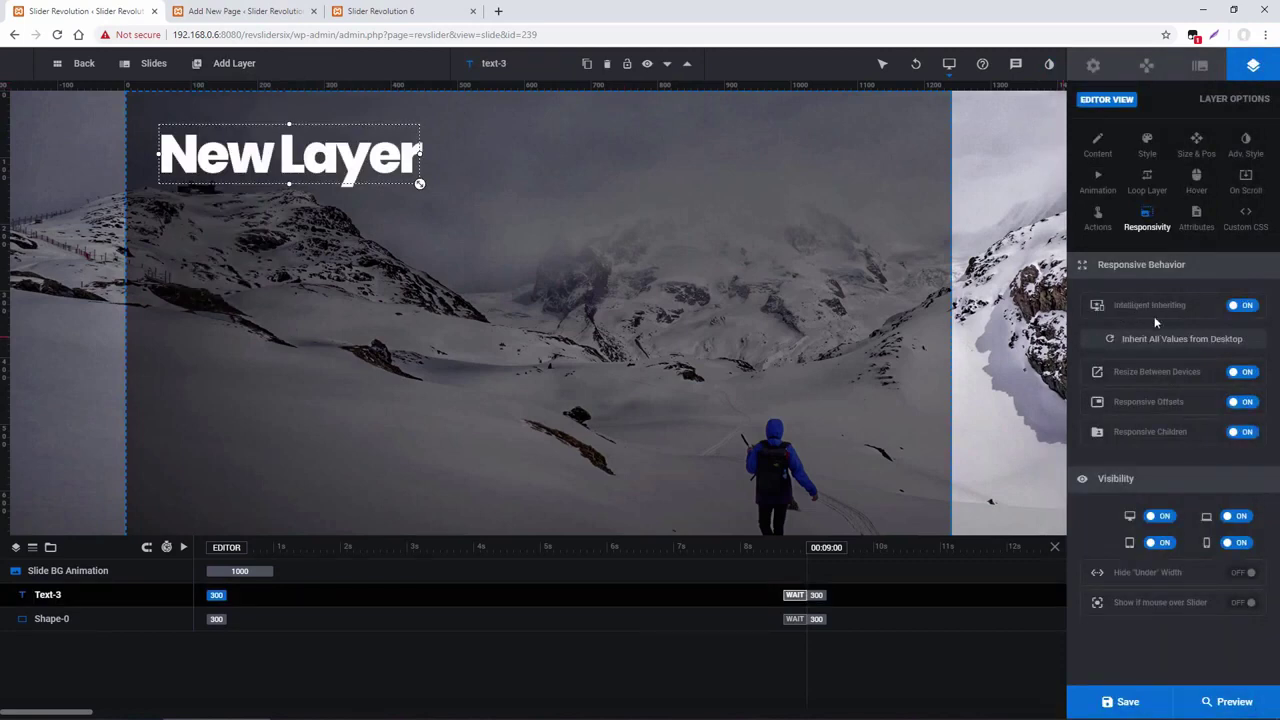
# - Examine the new headline in the notebook, tablet and mobile views and return to the desktop view
pyautogui.click(949, 63)
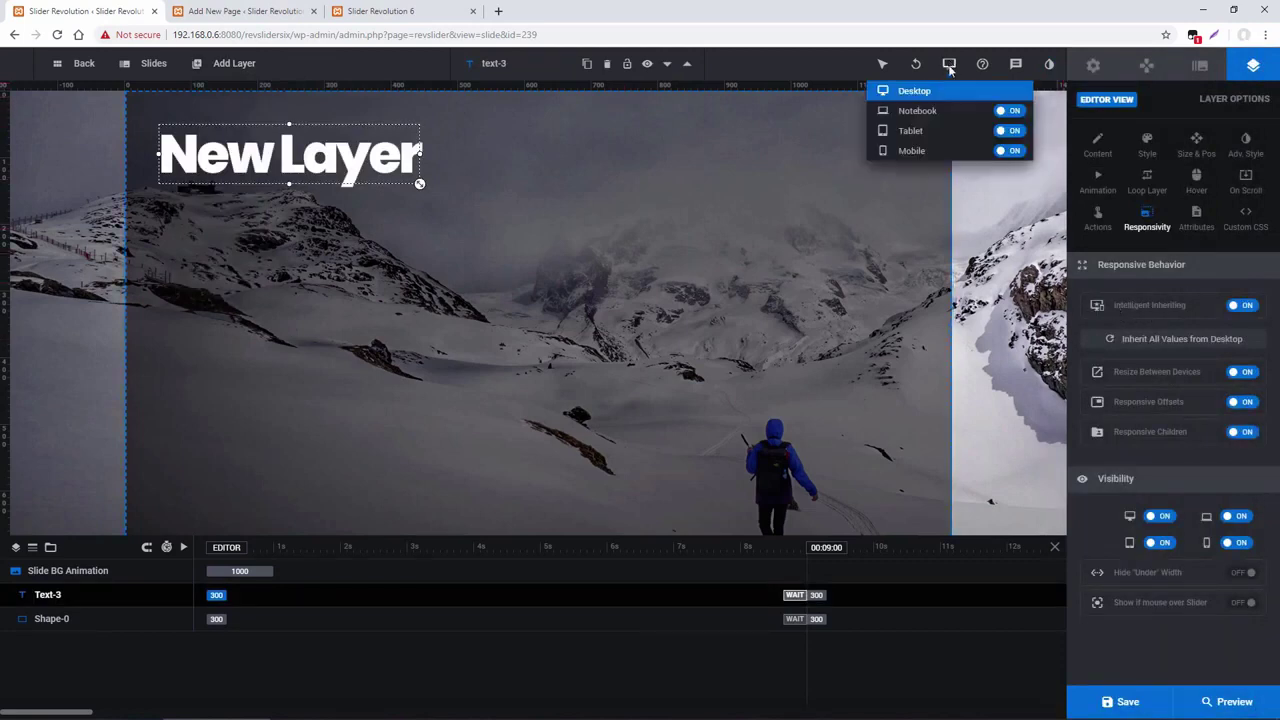
pyautogui.click(917, 111)
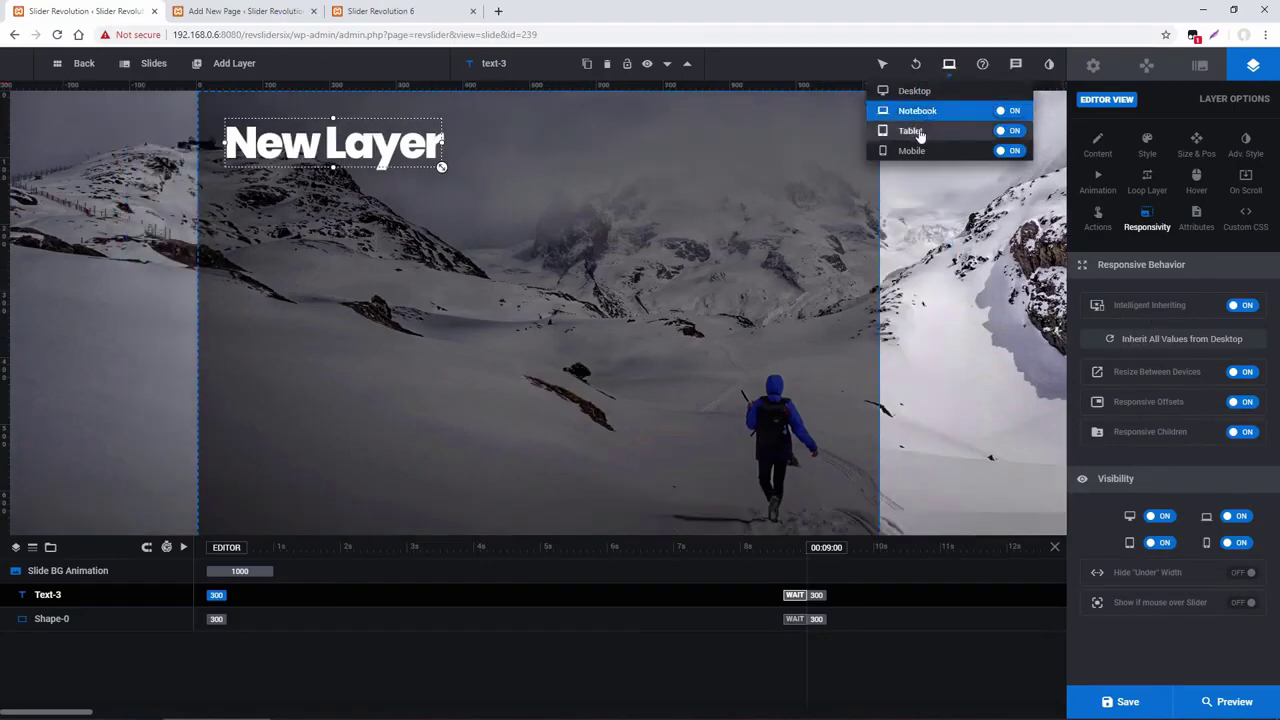
pyautogui.click(917, 132)
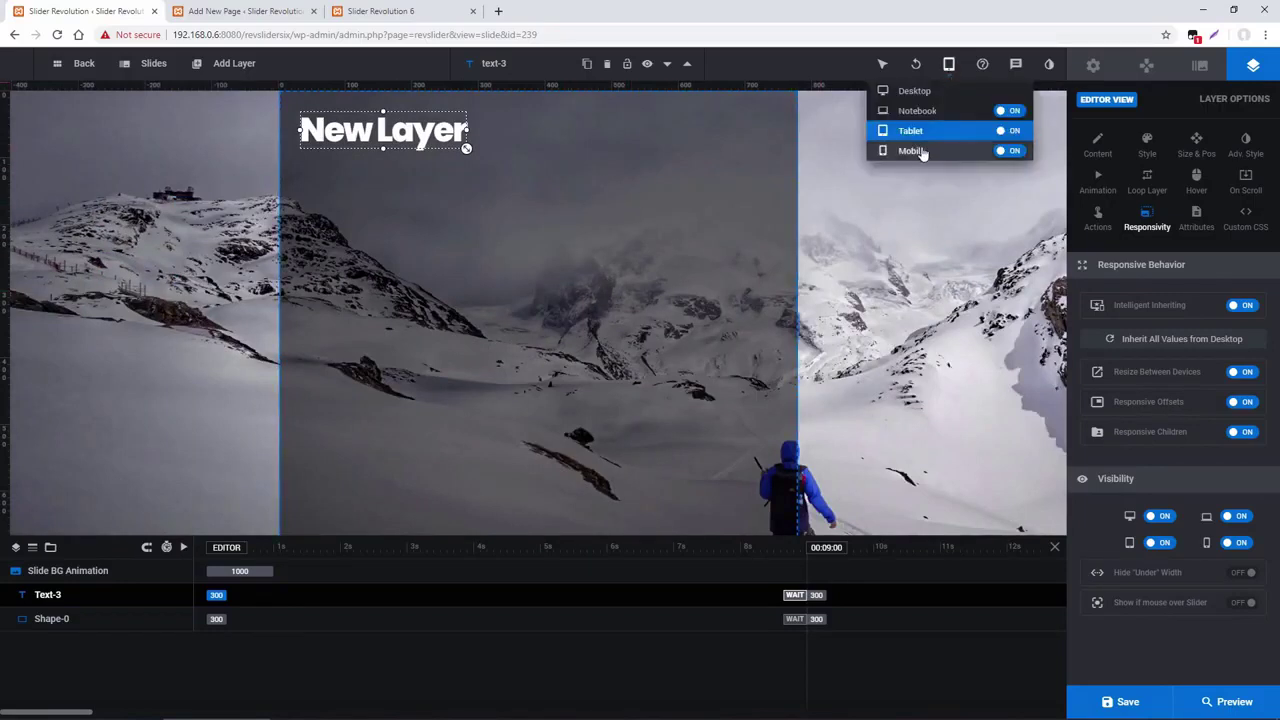
pyautogui.click(912, 151)
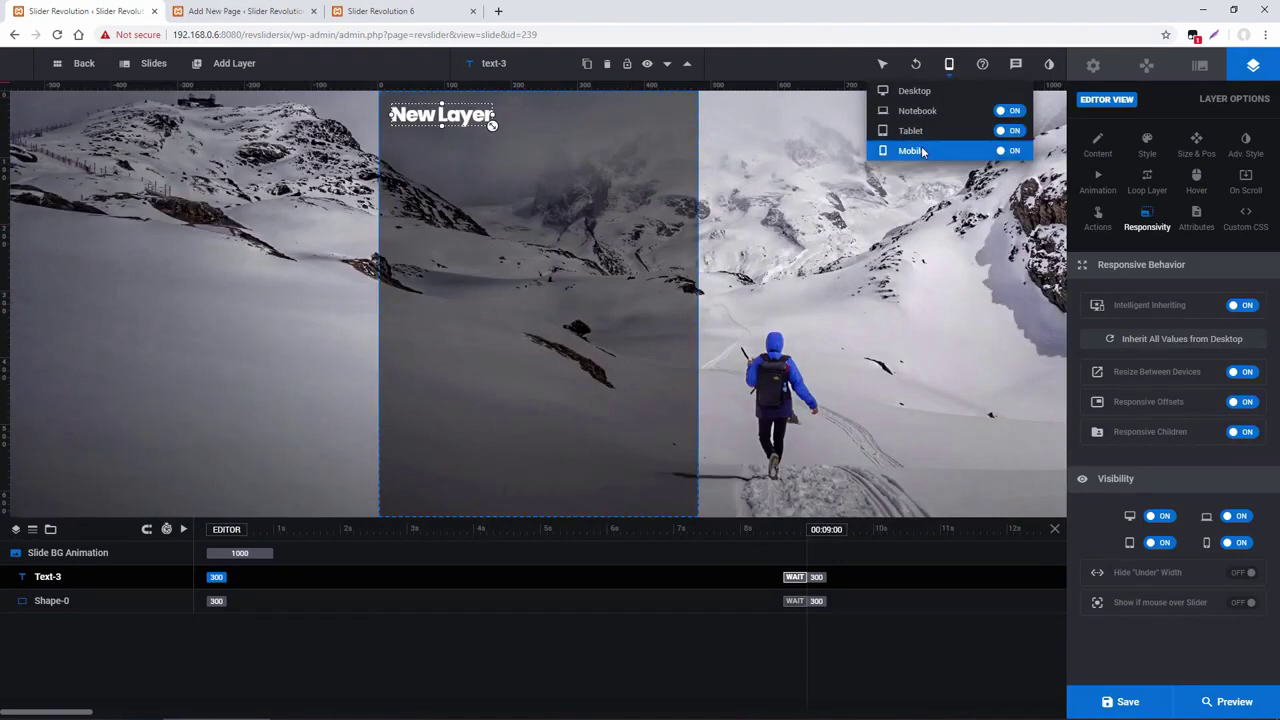
pyautogui.click(921, 92)
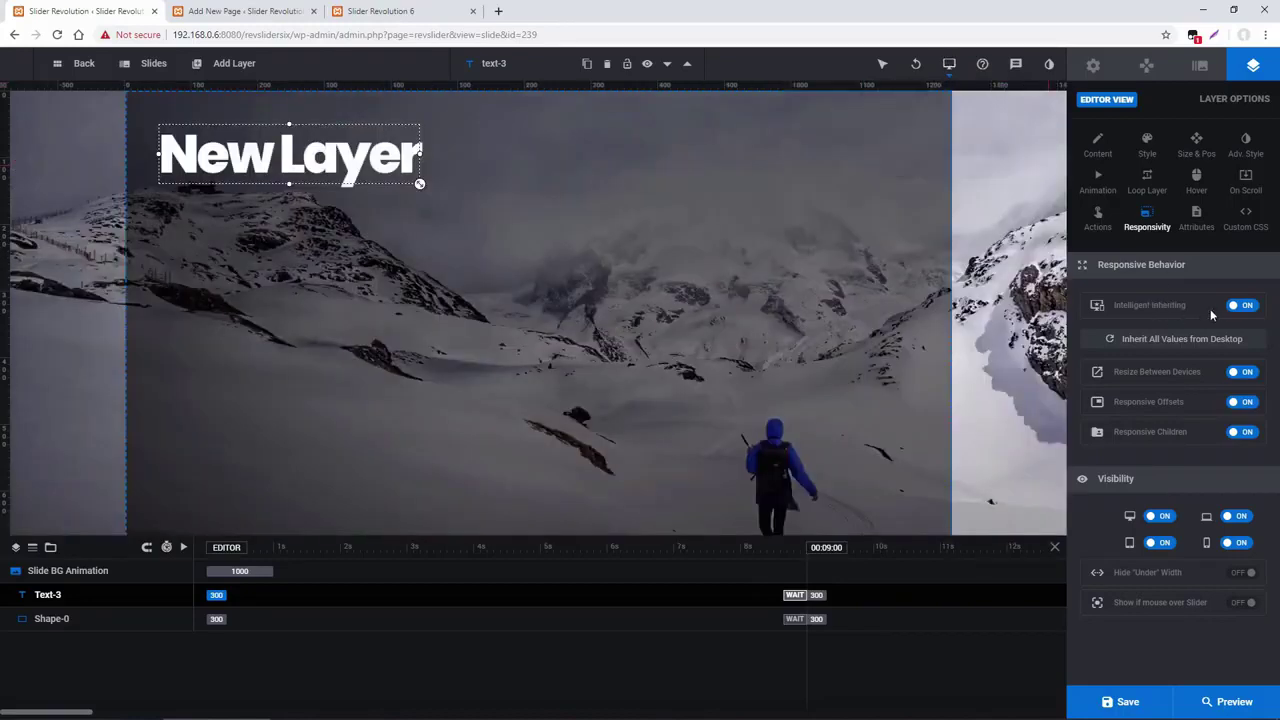
# - Turn off Intelligent Inheriting for the headline and inspect it in each device view, ending on desktop
pyautogui.click(1240, 306)
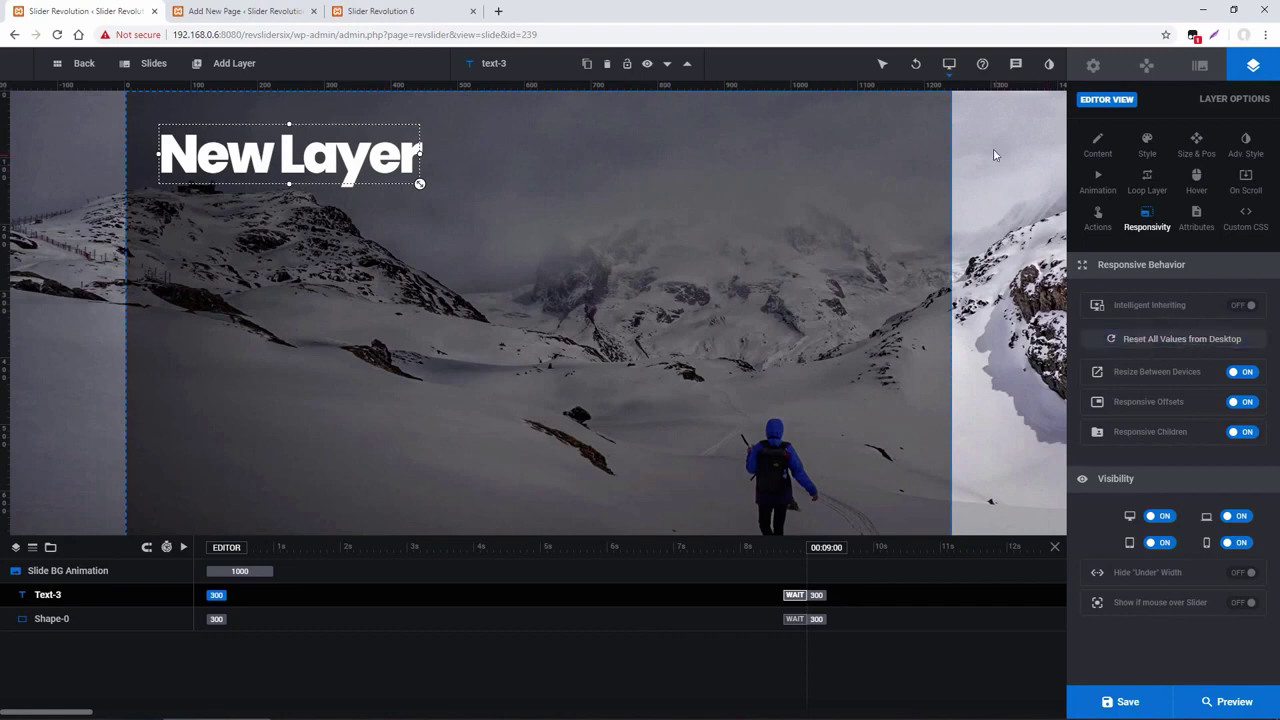
pyautogui.moveTo(949, 64)
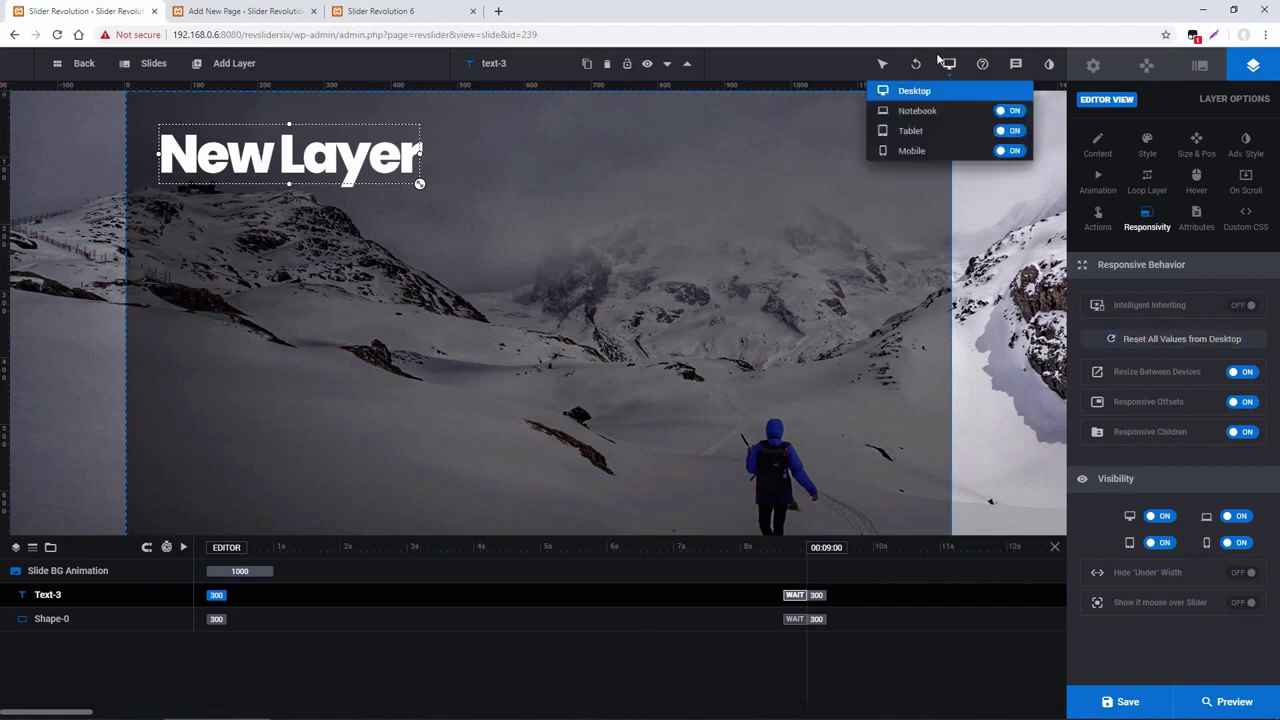
pyautogui.click(917, 111)
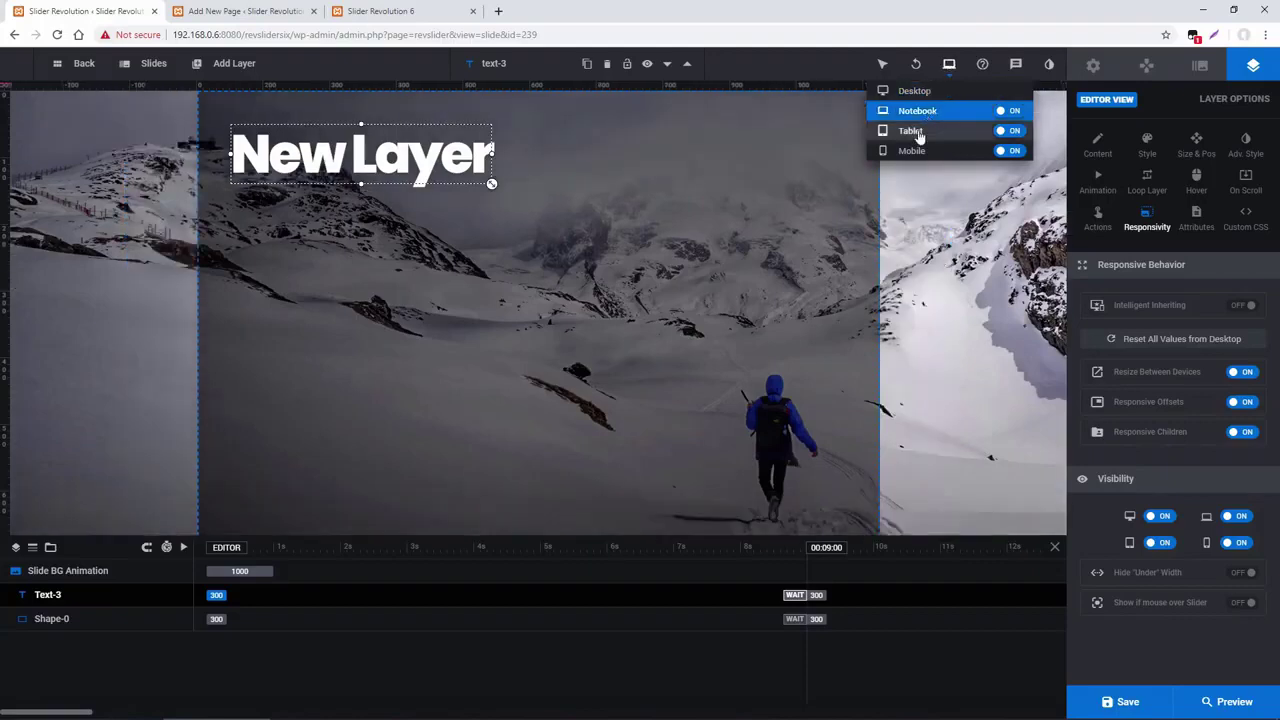
pyautogui.click(915, 131)
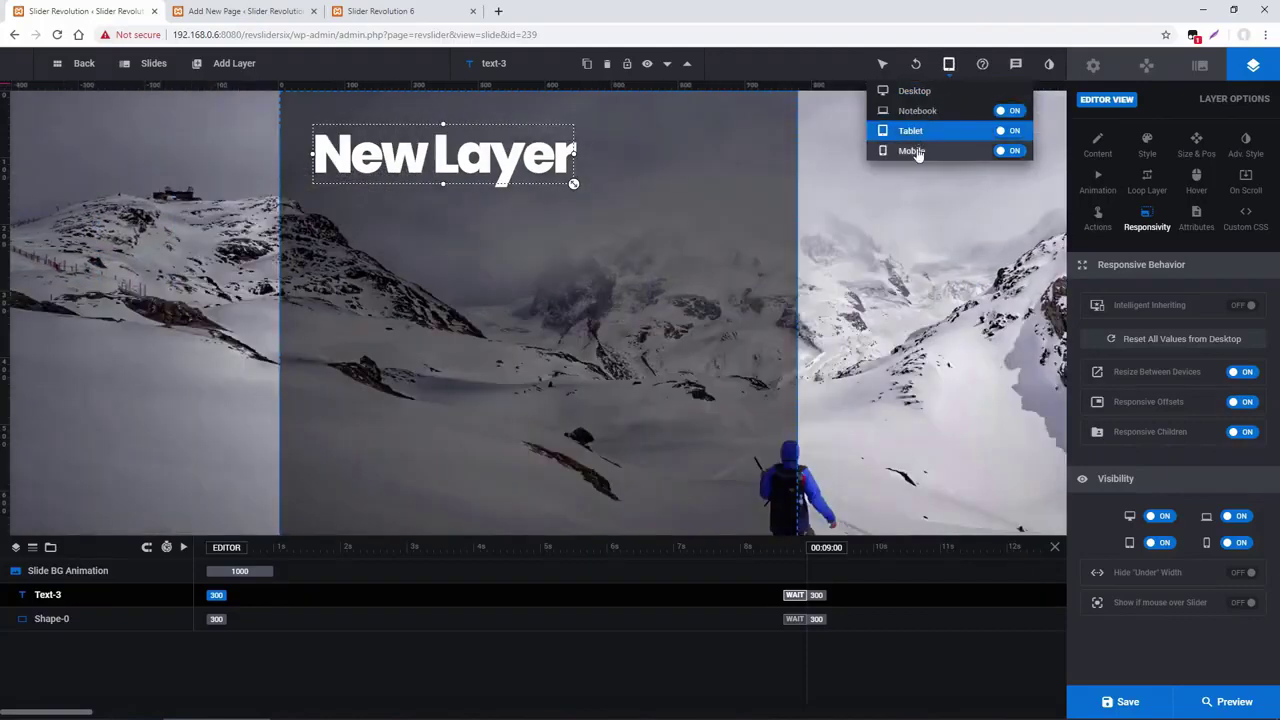
pyautogui.click(917, 151)
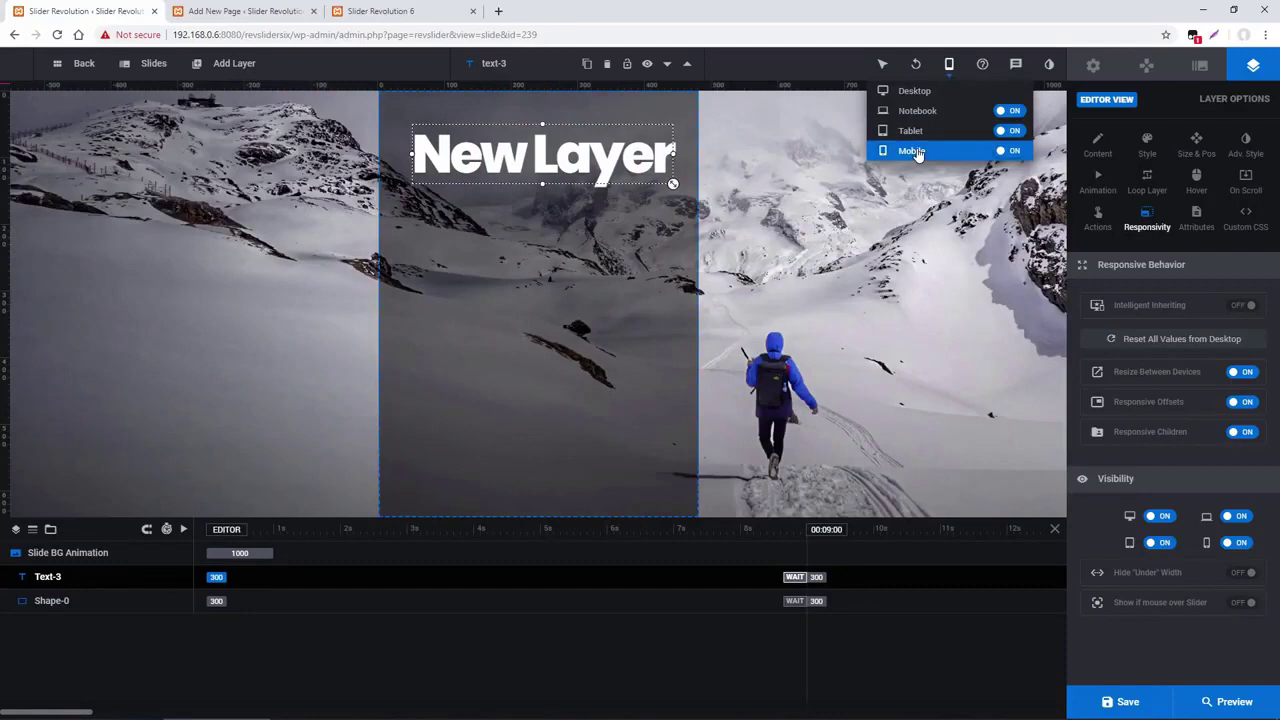
pyautogui.click(914, 91)
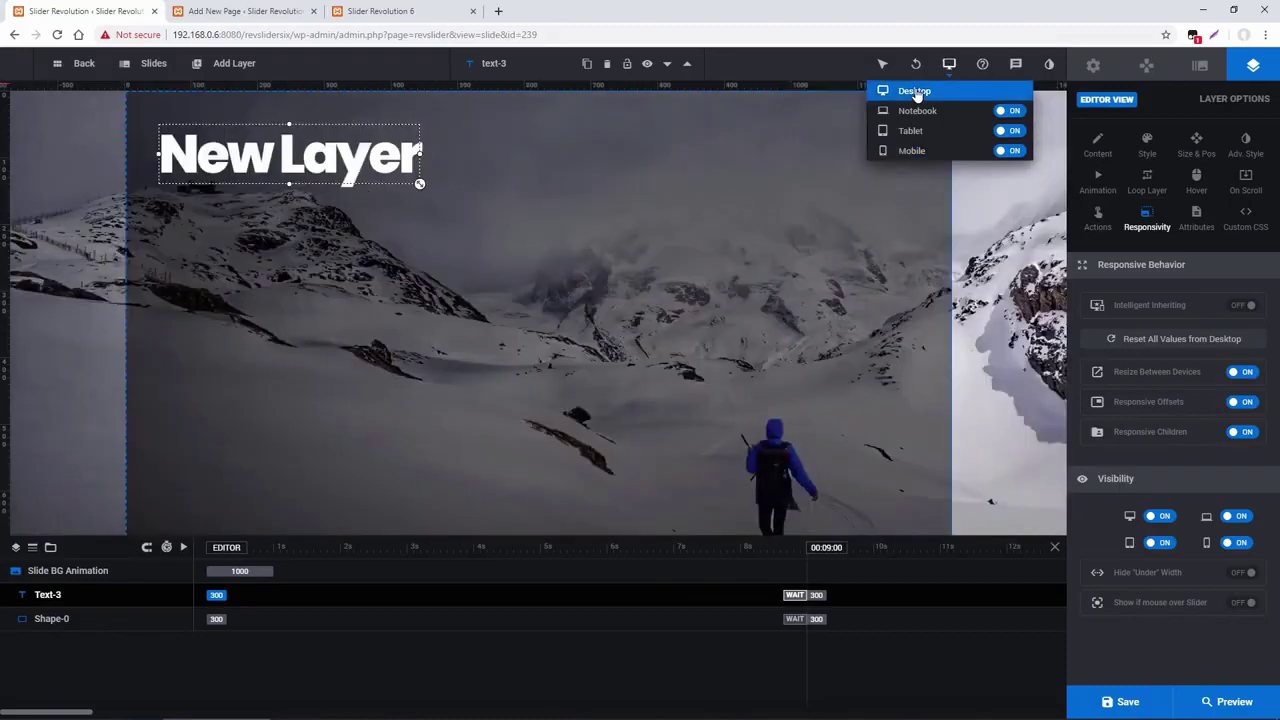
# - Turn Intelligent Inheriting back on for the headline and check it in the notebook, tablet and mobile views
pyautogui.click(1240, 305)
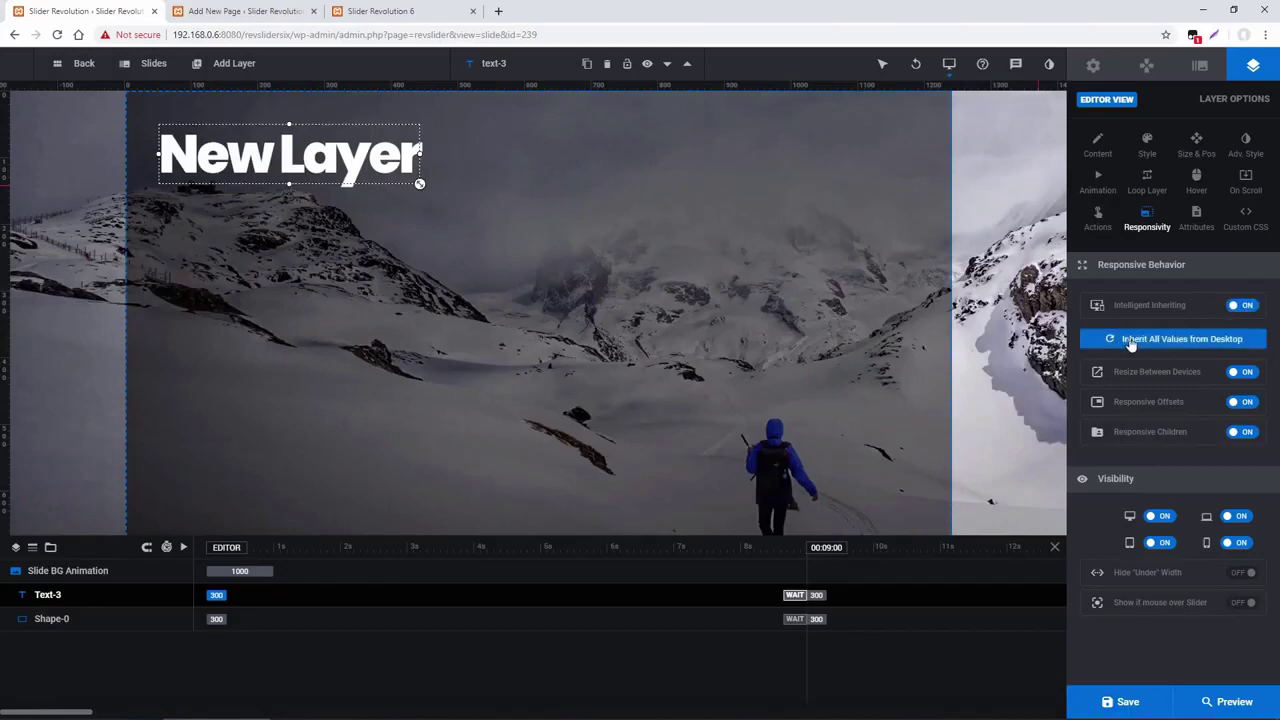
pyautogui.moveTo(949, 64)
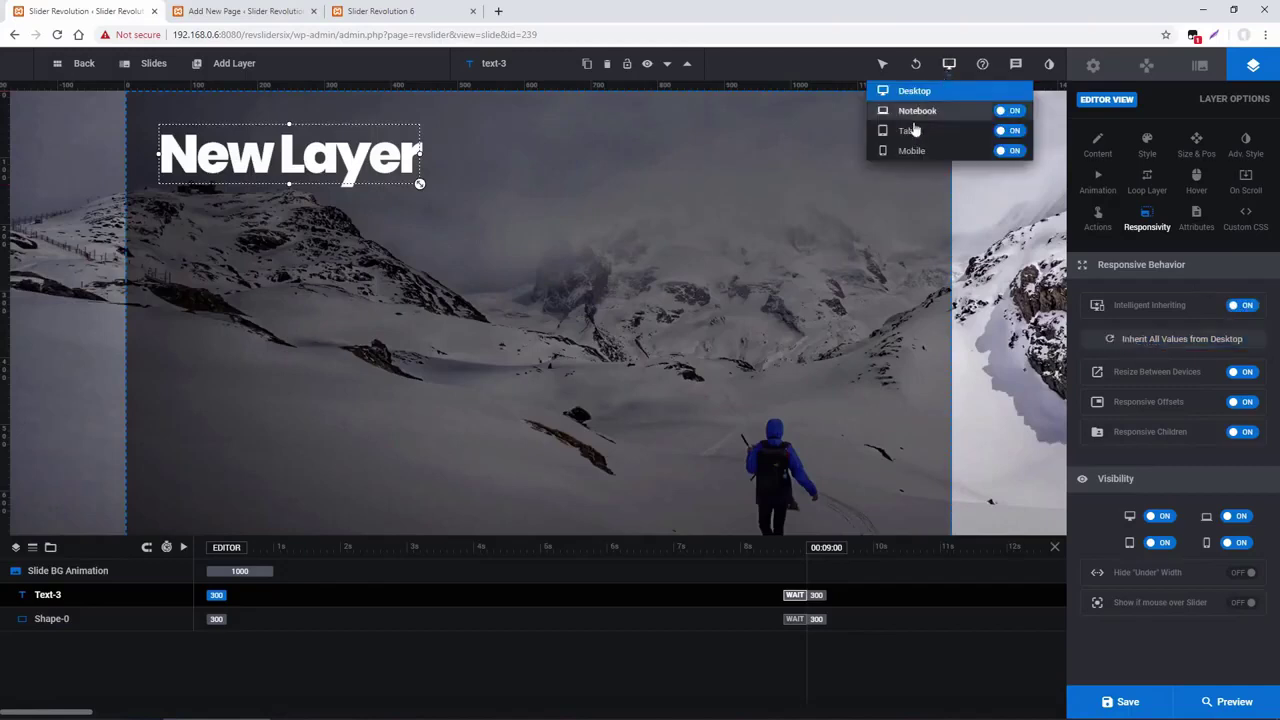
pyautogui.click(918, 112)
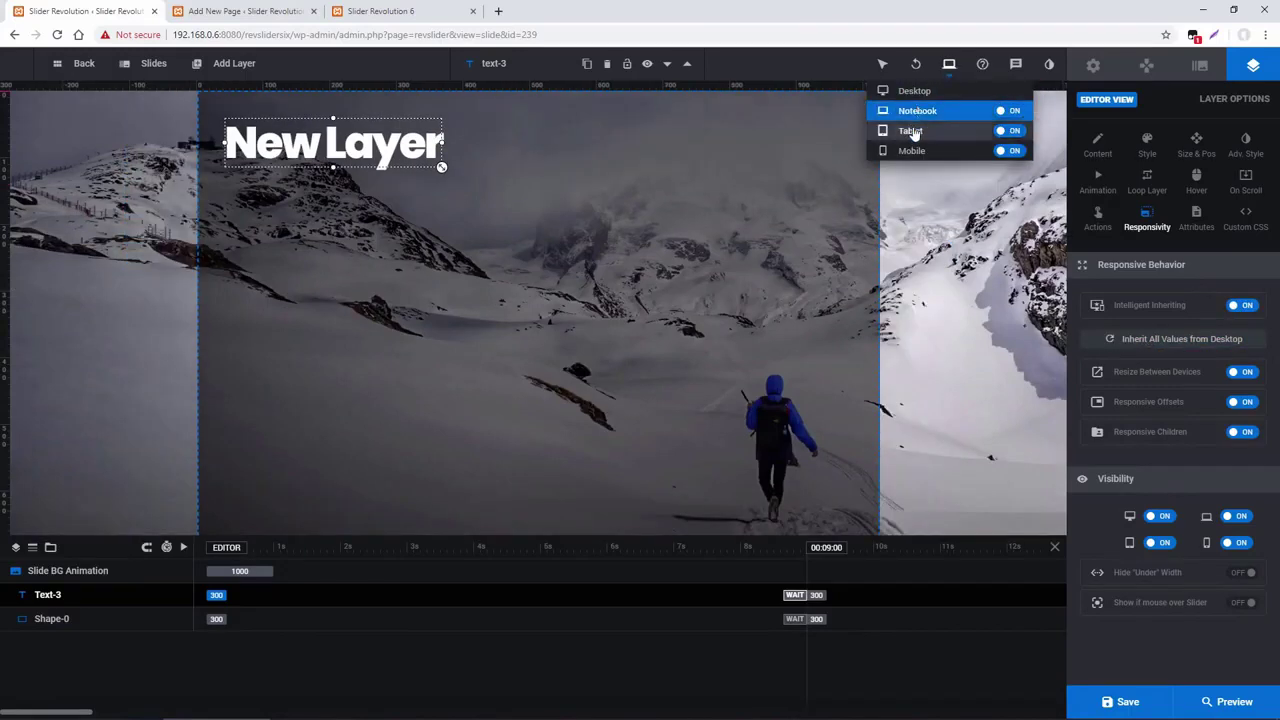
pyautogui.click(912, 131)
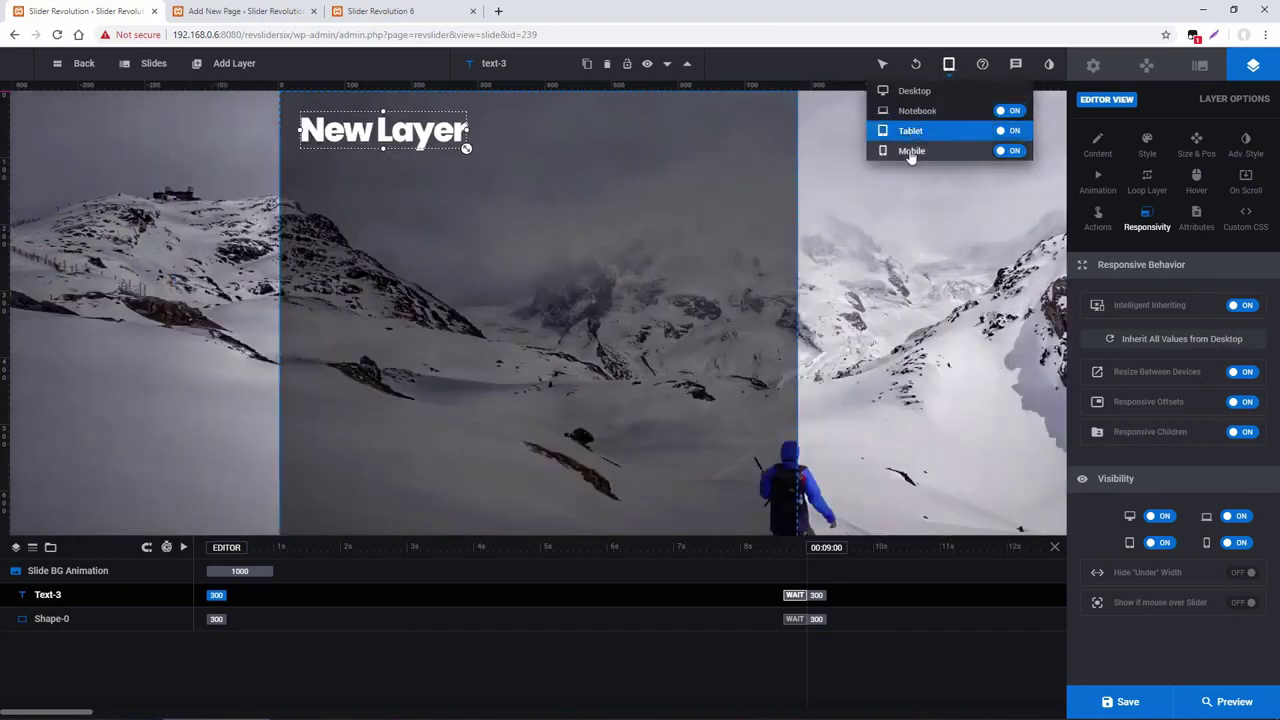
pyautogui.click(911, 151)
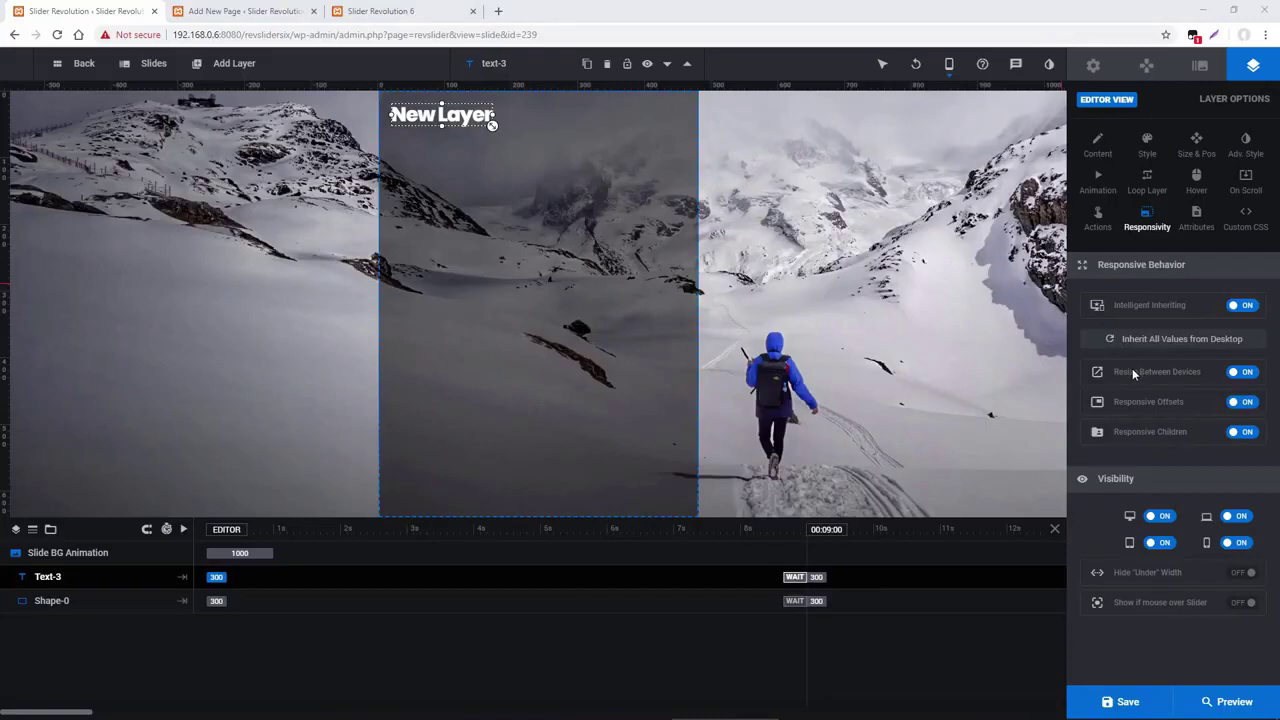
# - Turn the headline's Resize Between Devices option off and back on
pyautogui.click(1245, 373)
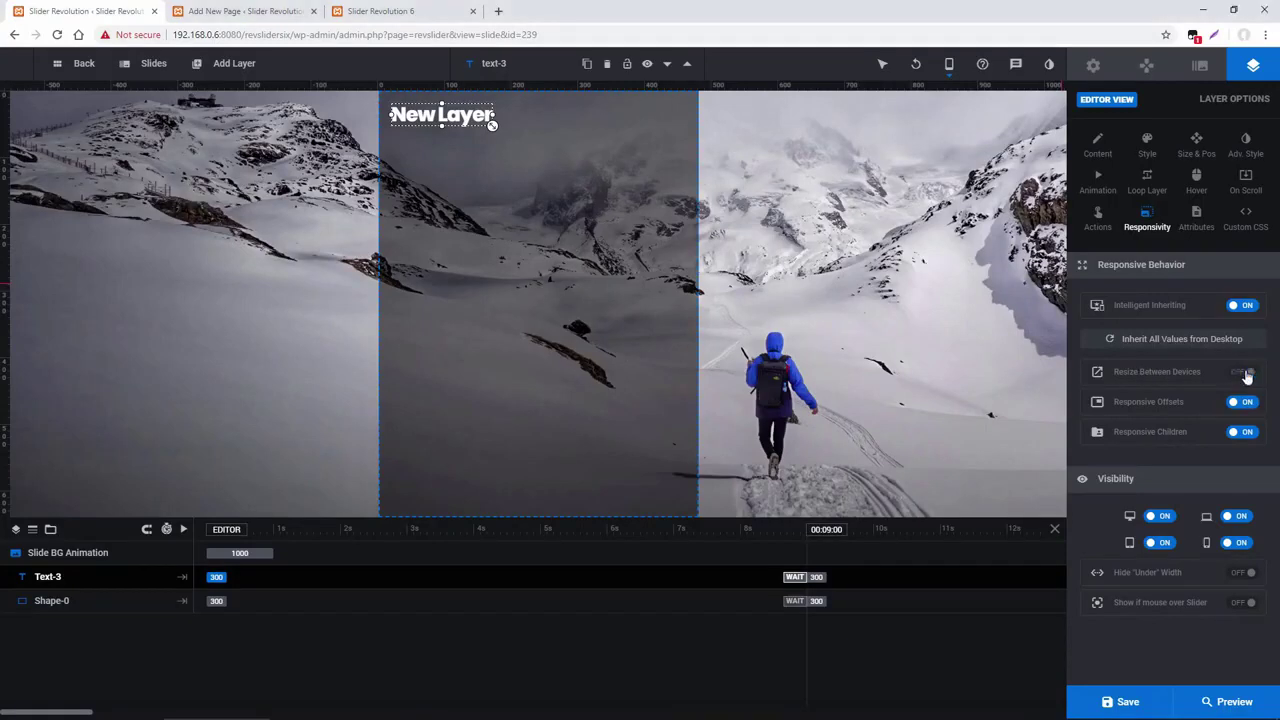
pyautogui.click(1245, 373)
# - Compare the headline's position and size settings in the desktop and mobile views, and reopen its responsivity options
pyautogui.moveTo(949, 64)
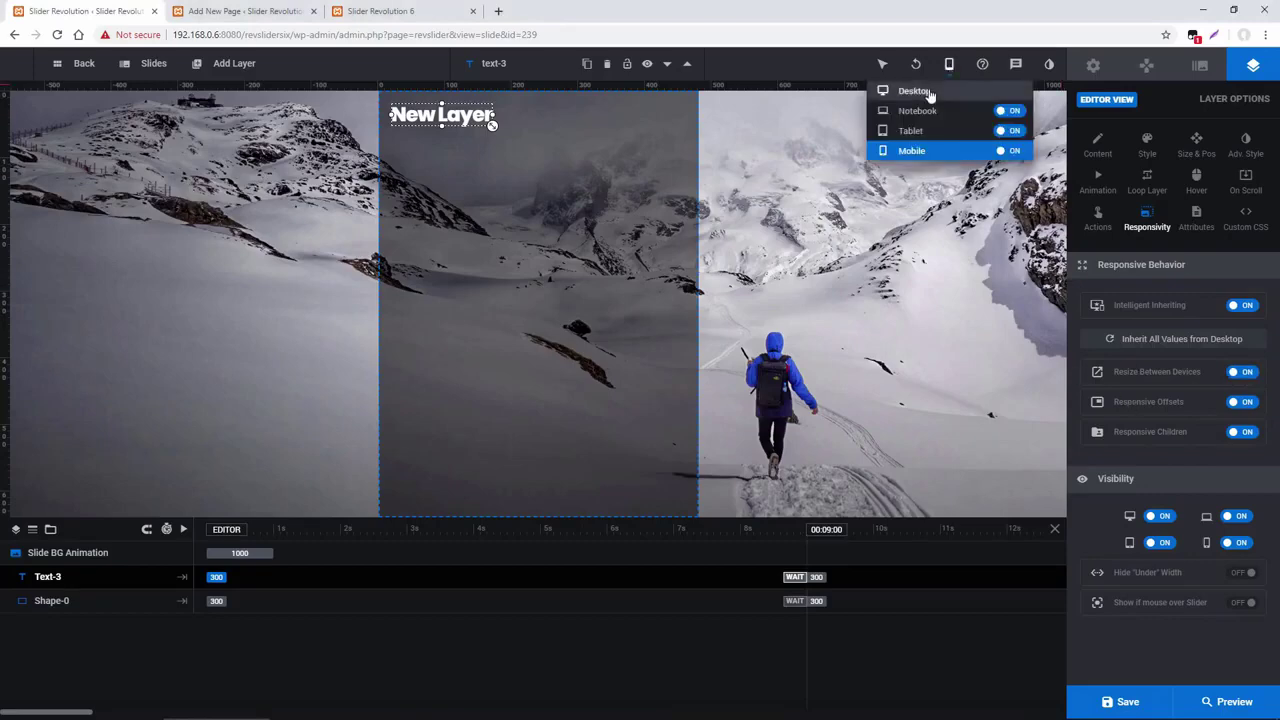
pyautogui.click(929, 93)
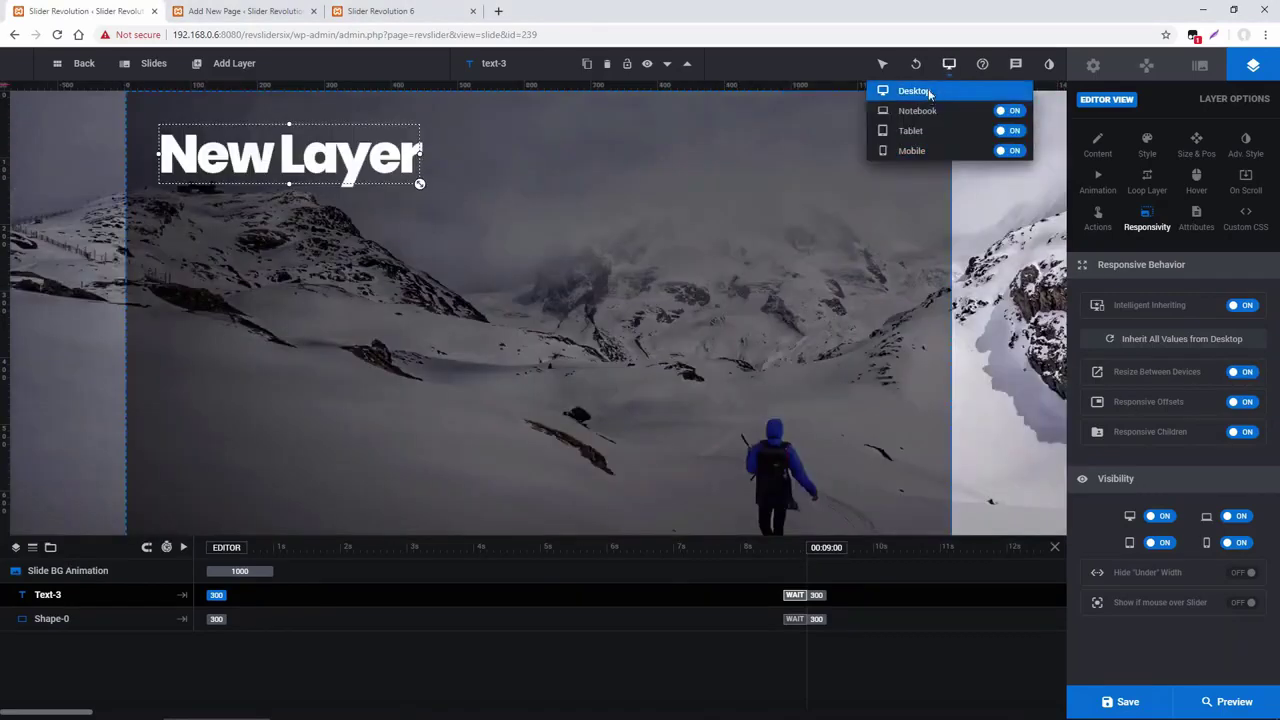
pyautogui.click(1200, 152)
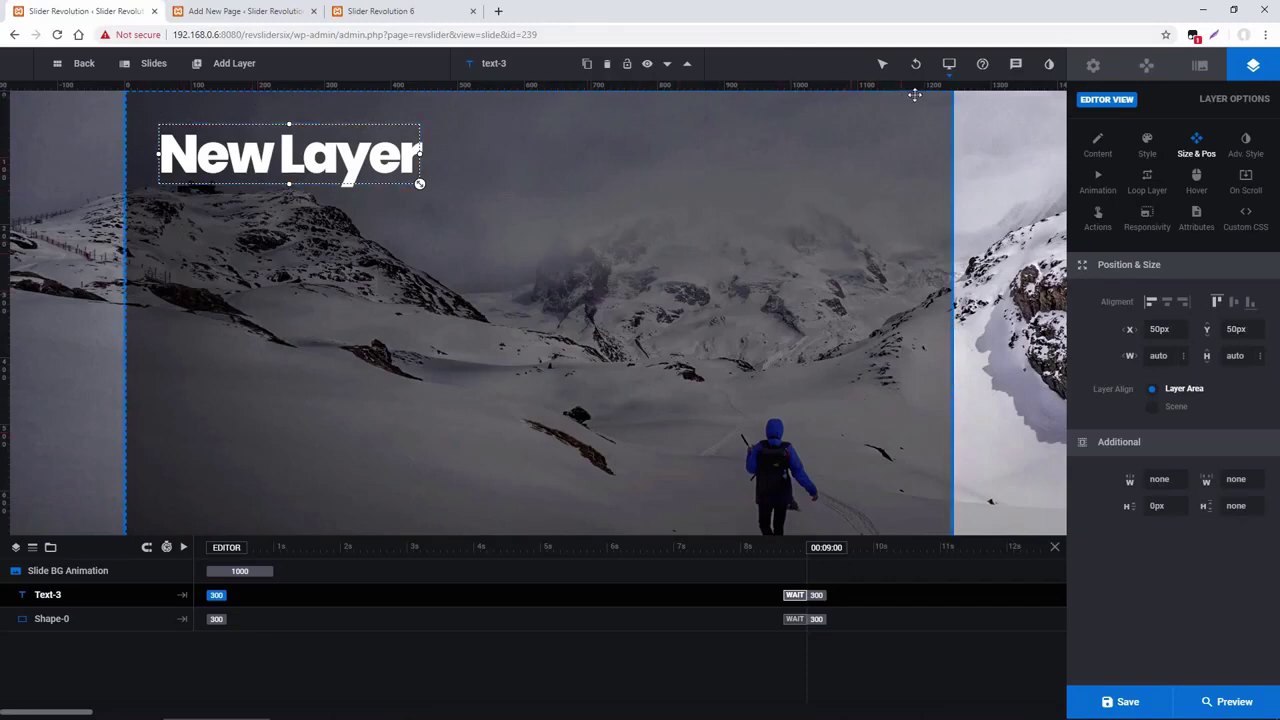
pyautogui.click(950, 66)
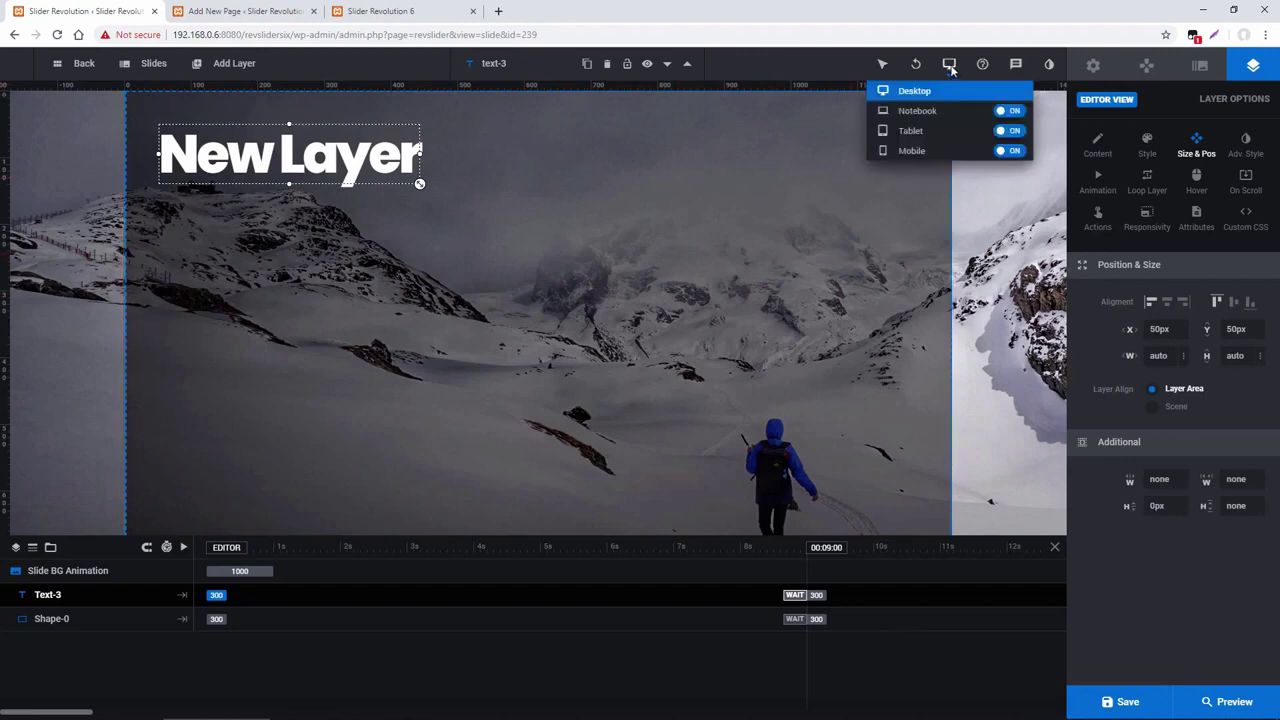
pyautogui.click(912, 151)
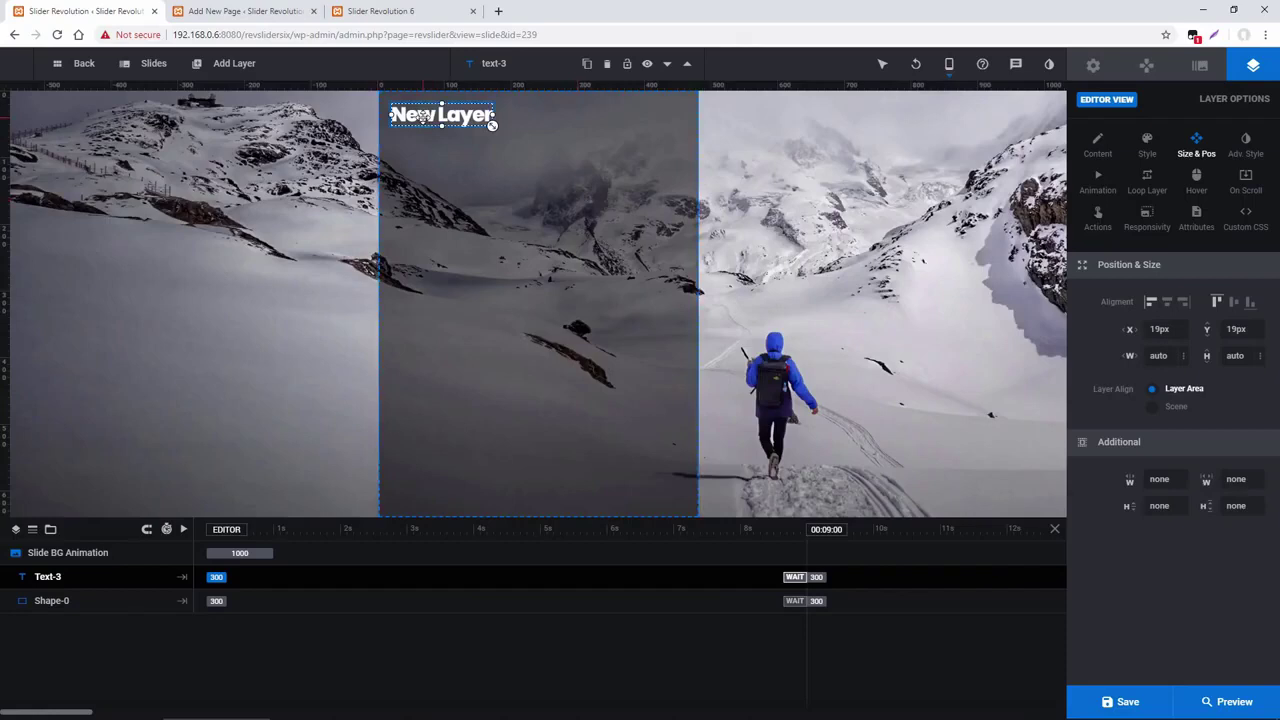
pyautogui.click(1147, 216)
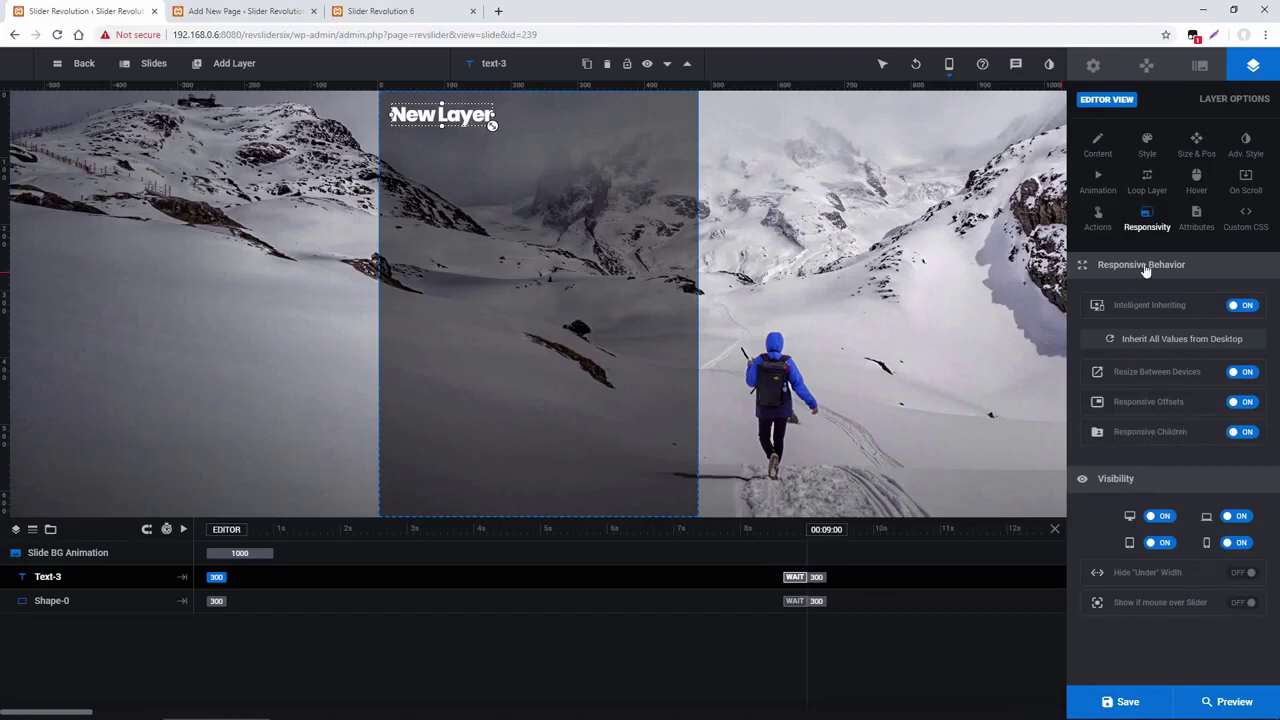
# - In the module's general options, set Hide Under Browser Width for marked layers to 800px
pyautogui.click(1097, 146)
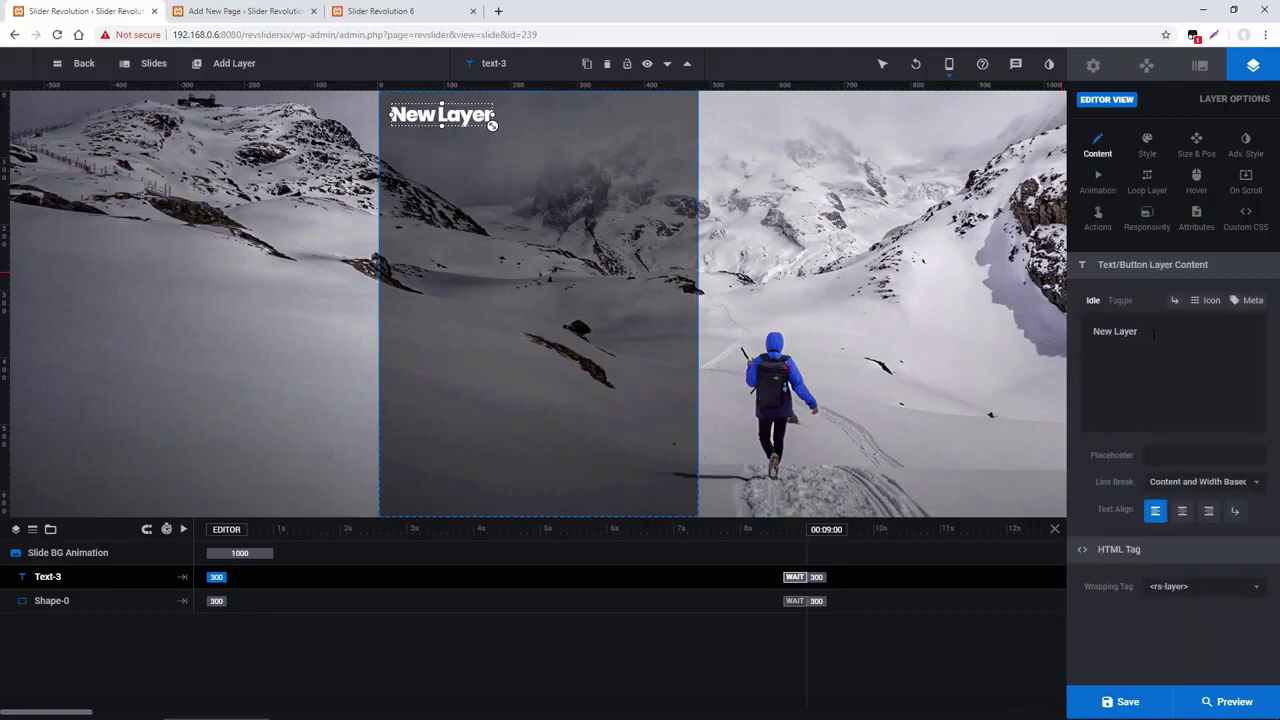
pyautogui.click(1146, 217)
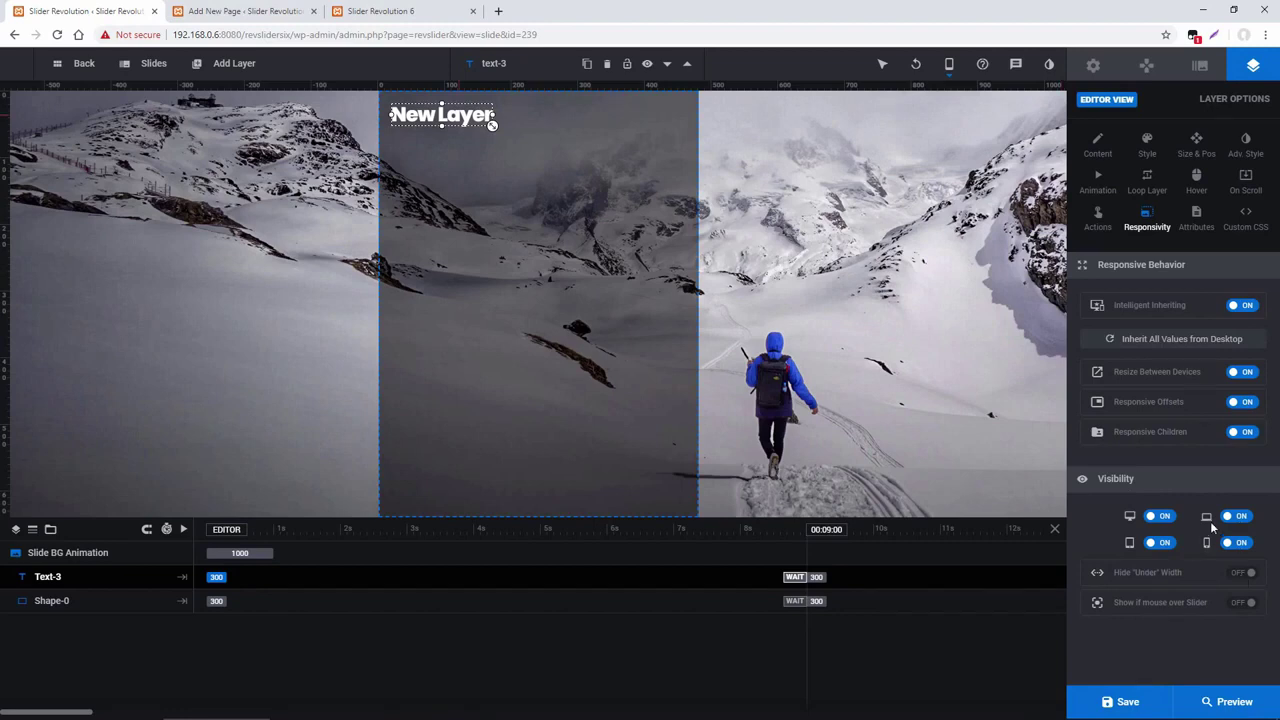
pyautogui.click(1093, 66)
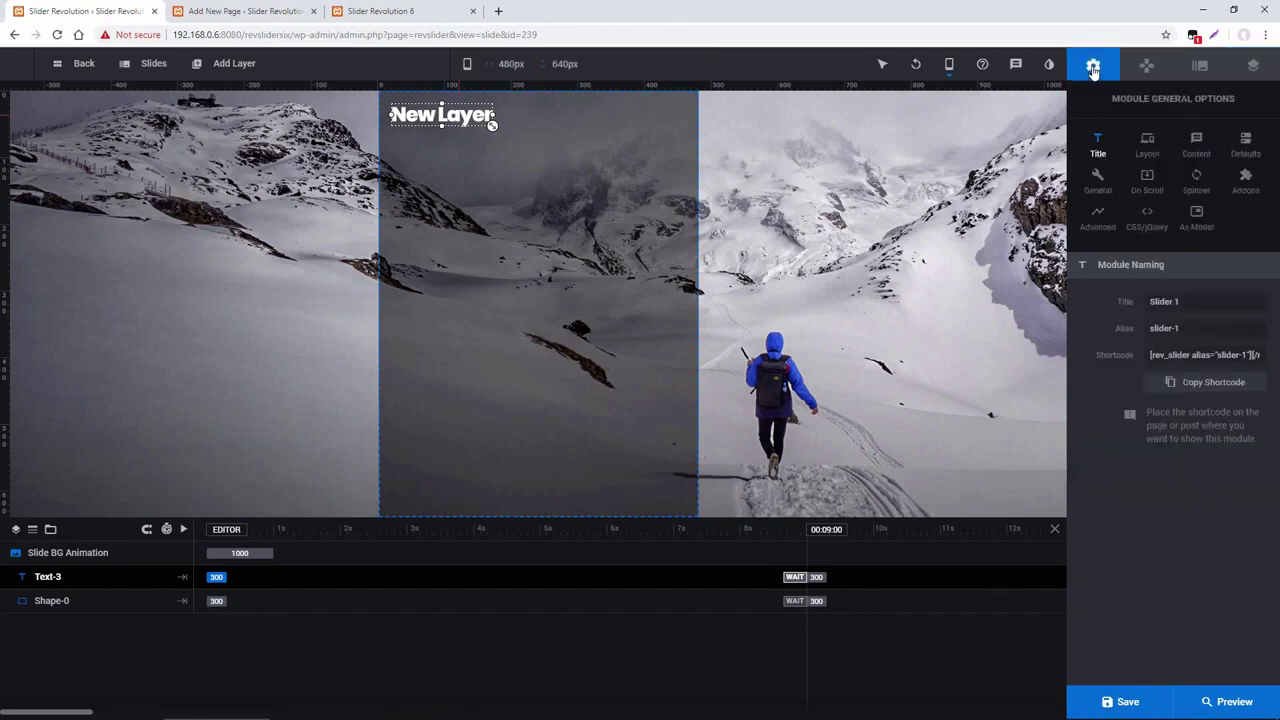
pyautogui.click(1096, 184)
pyautogui.scroll(-5, 1134, 408)
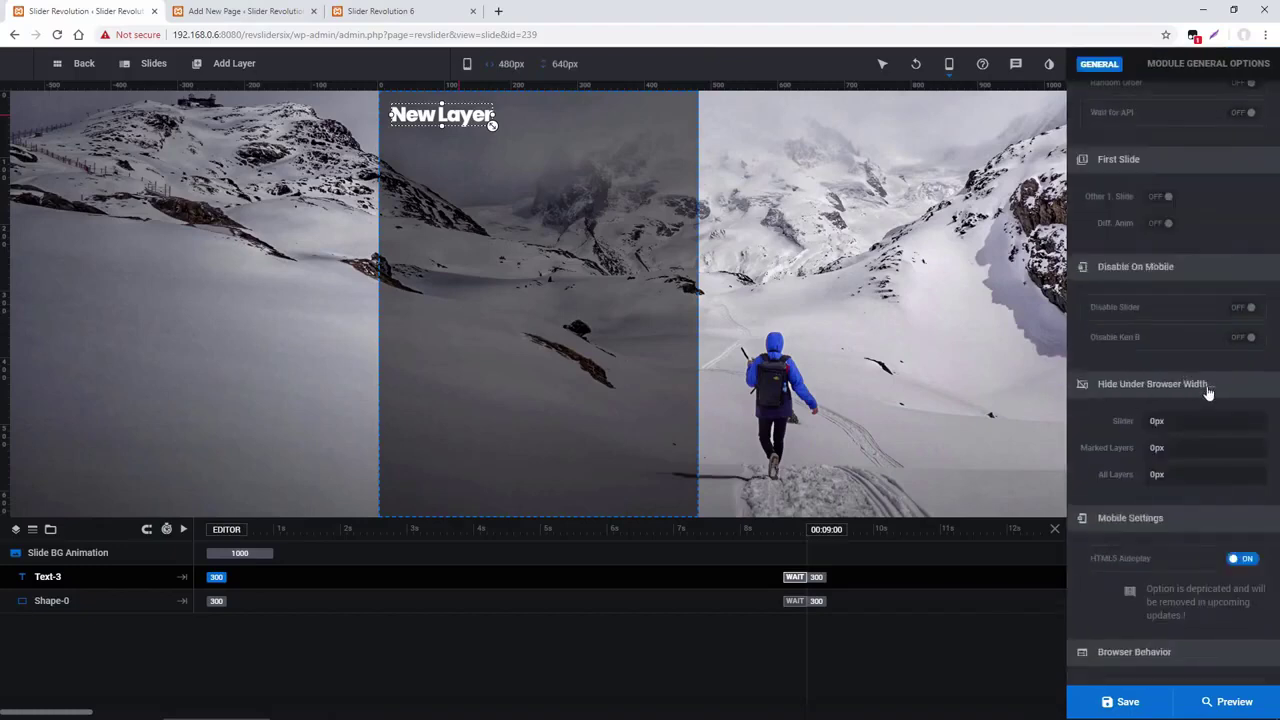
pyautogui.click(1158, 421)
pyautogui.click(1185, 447)
pyautogui.write('800px')
pyautogui.scroll(5, 1116, 452)
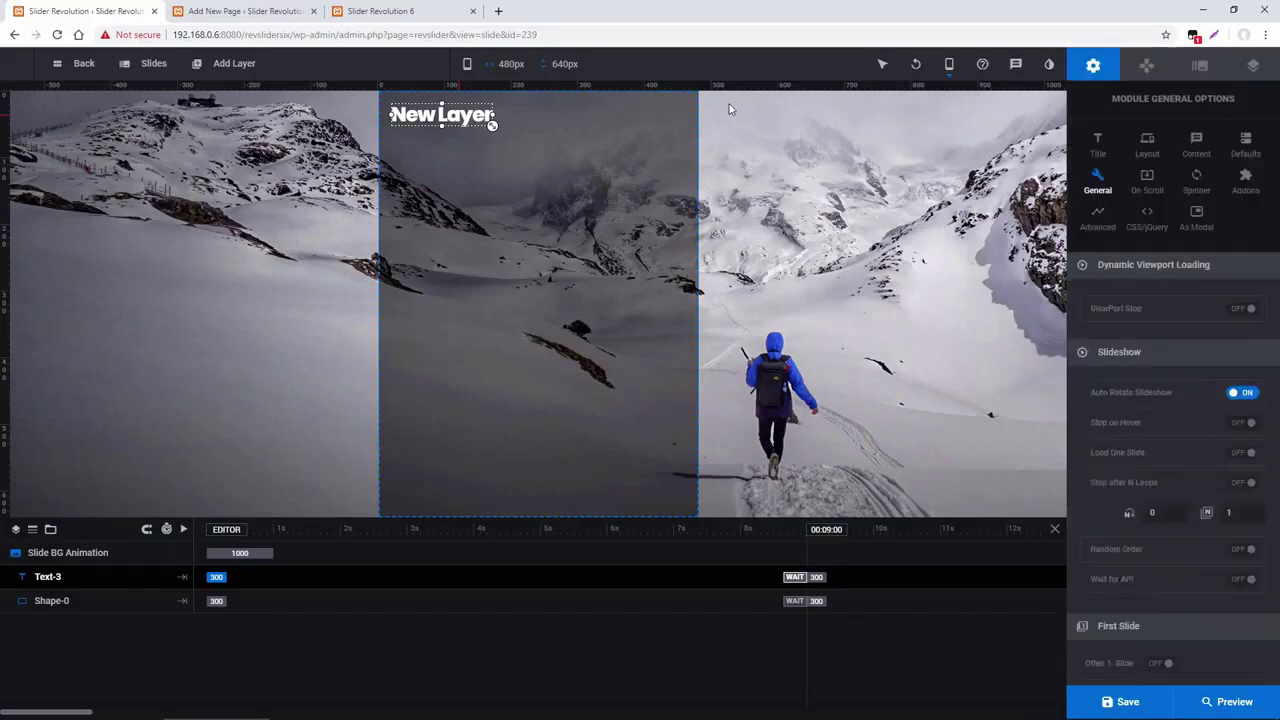
# - Turn the headline layer's Hide "Under" Width option on and back off
pyautogui.click(456, 117)
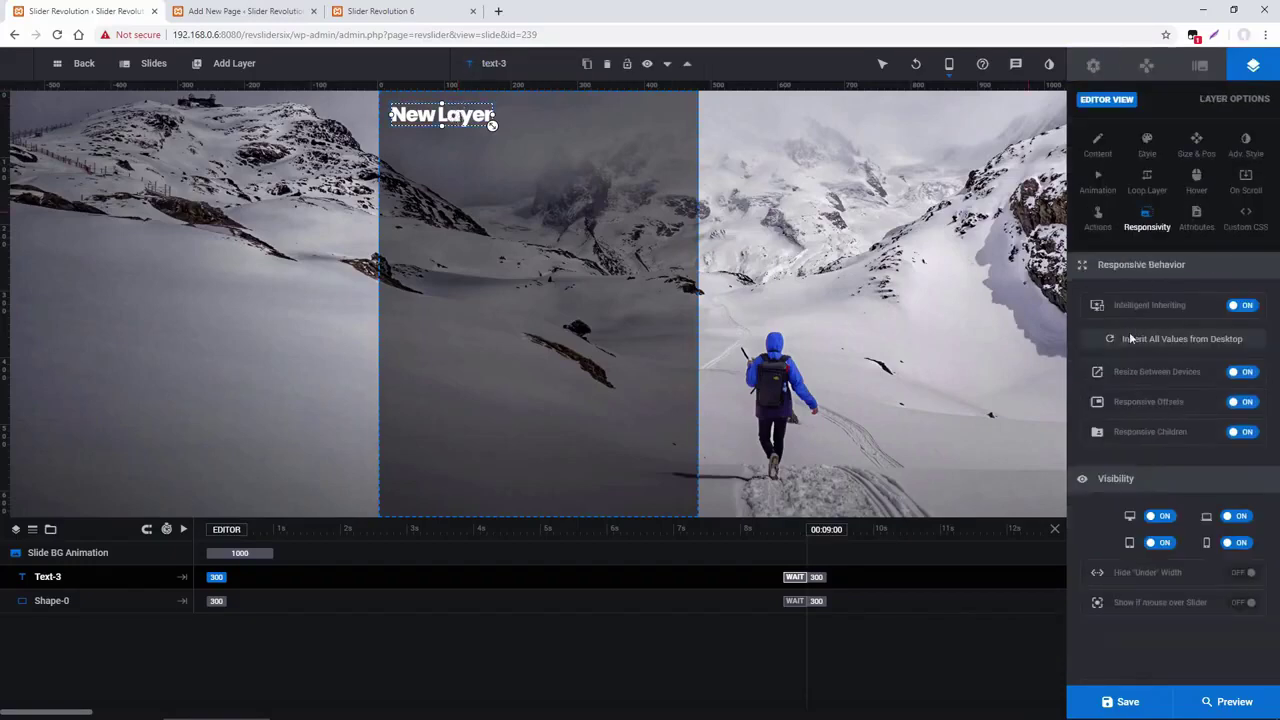
pyautogui.click(1243, 572)
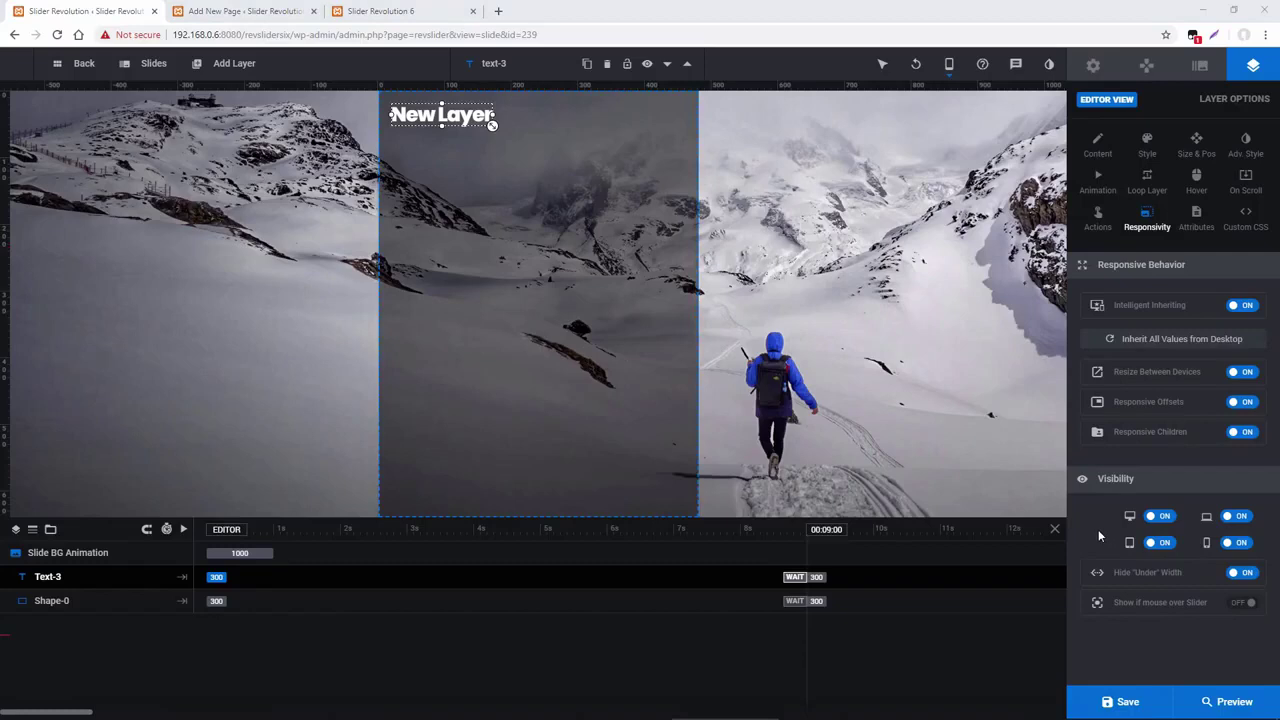
pyautogui.click(1243, 574)
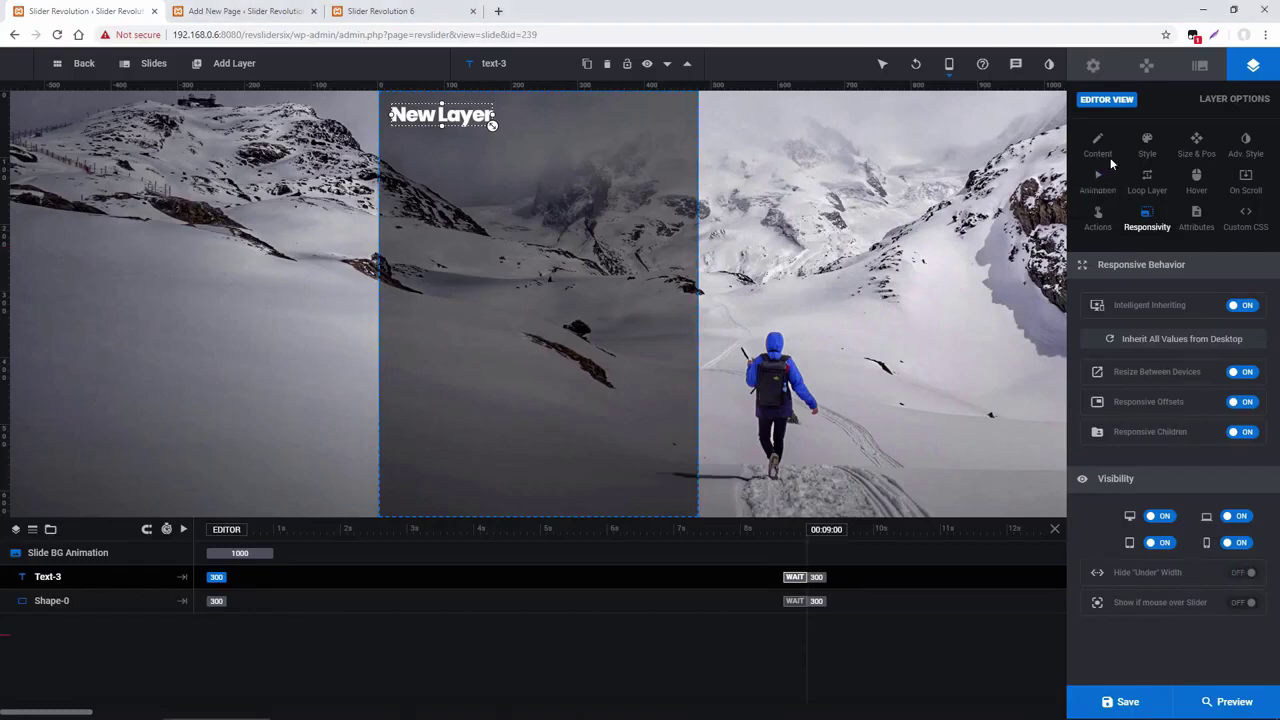
# - Review the module's layout settings, then switch to the desktop view and turn off the notebook, tablet and mobile views
pyautogui.click(1091, 64)
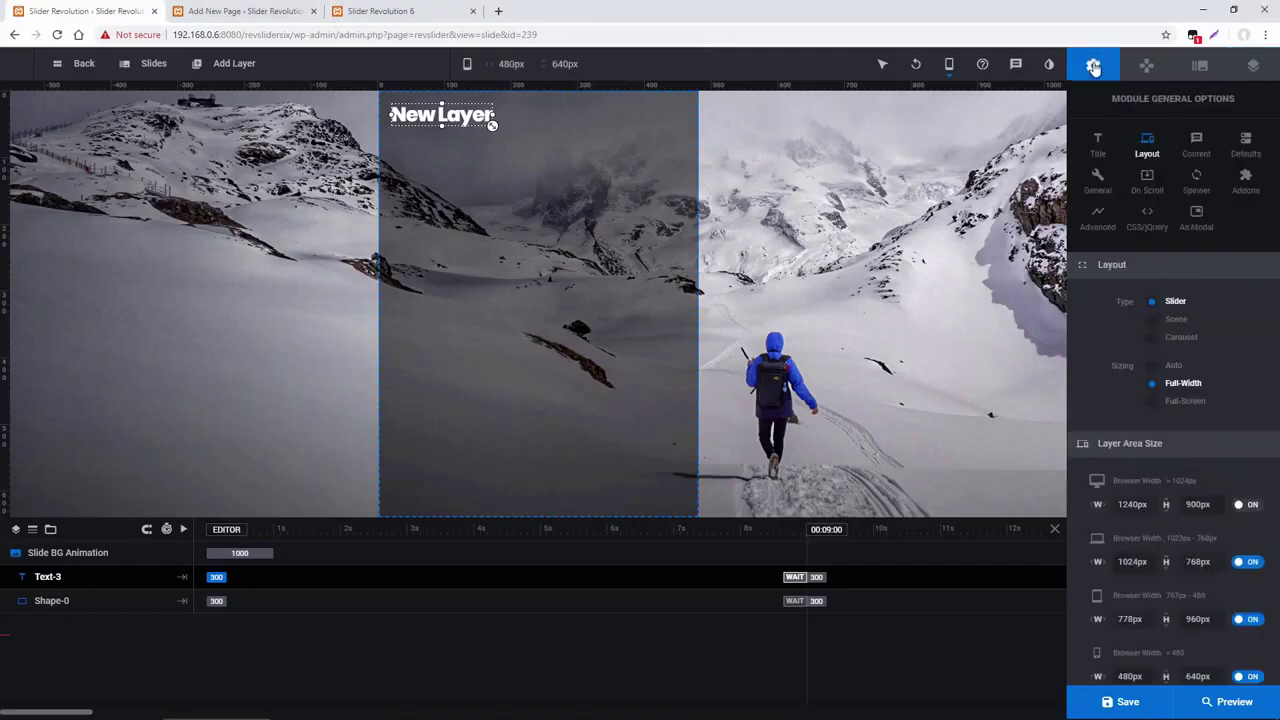
pyautogui.click(1147, 143)
pyautogui.scroll(-5, 1124, 298)
pyautogui.scroll(-1, 1127, 320)
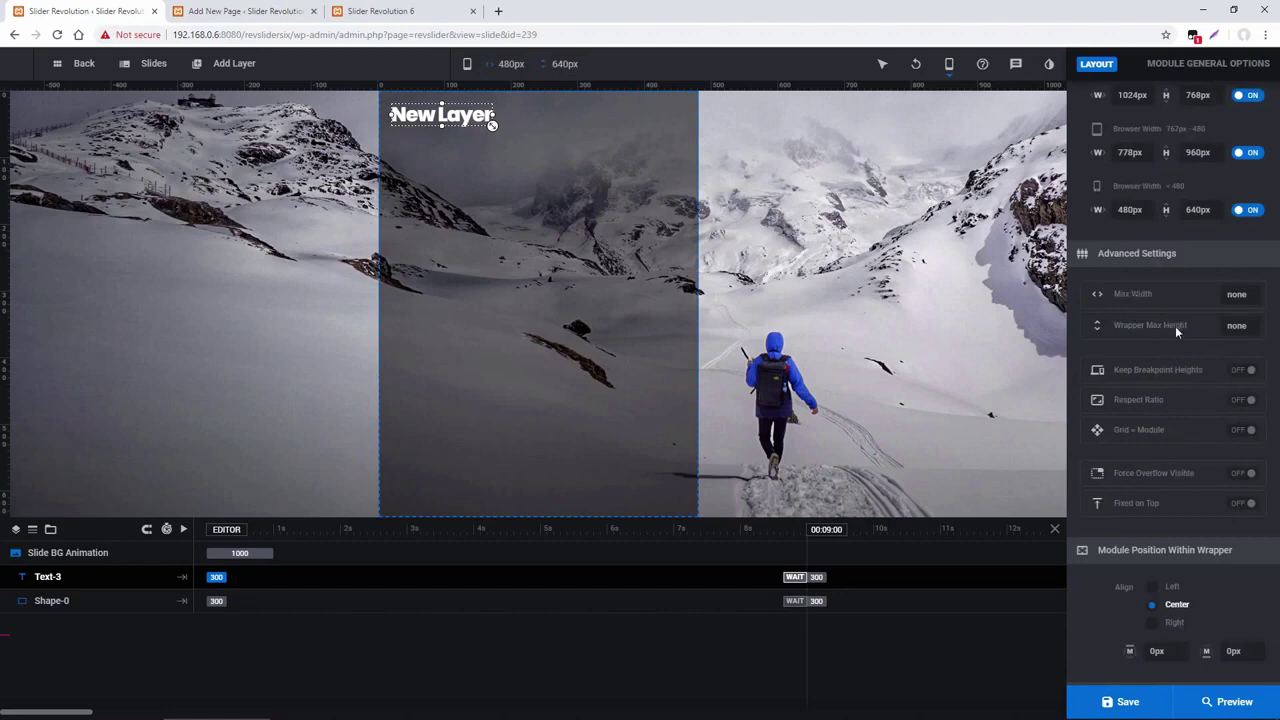
pyautogui.scroll(-1, 1160, 319)
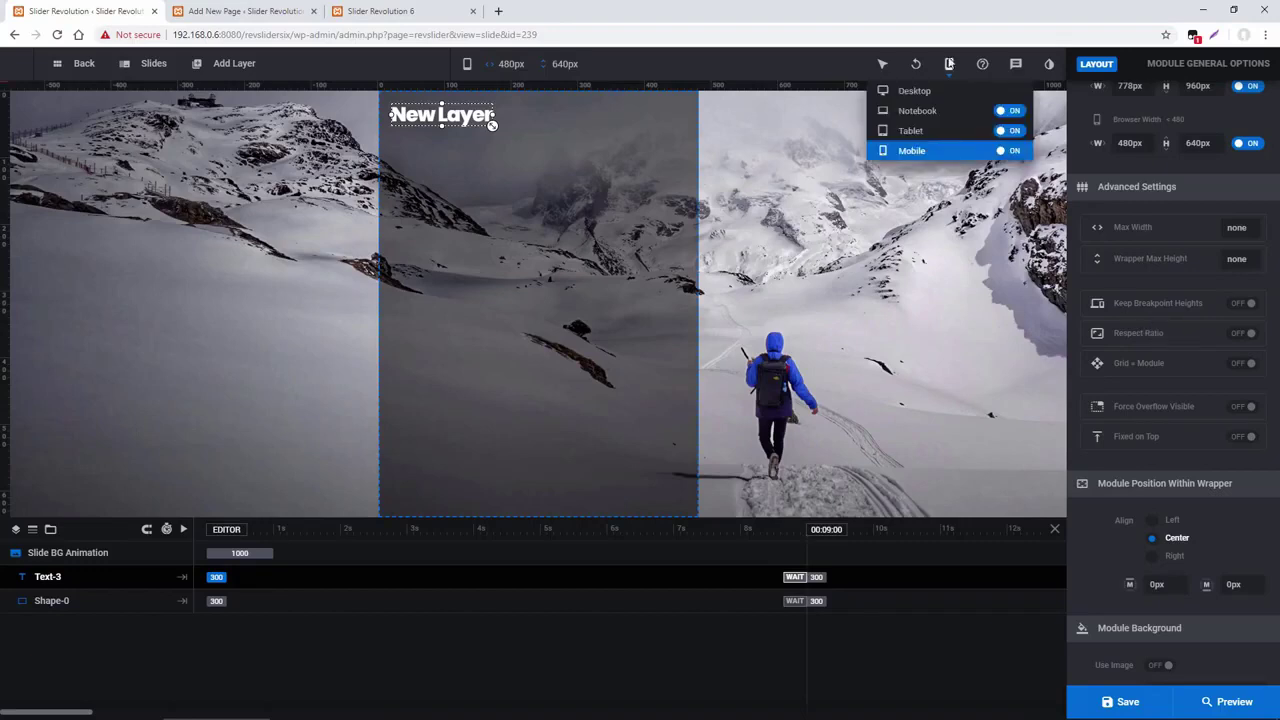
pyautogui.moveTo(952, 63)
pyautogui.click(935, 92)
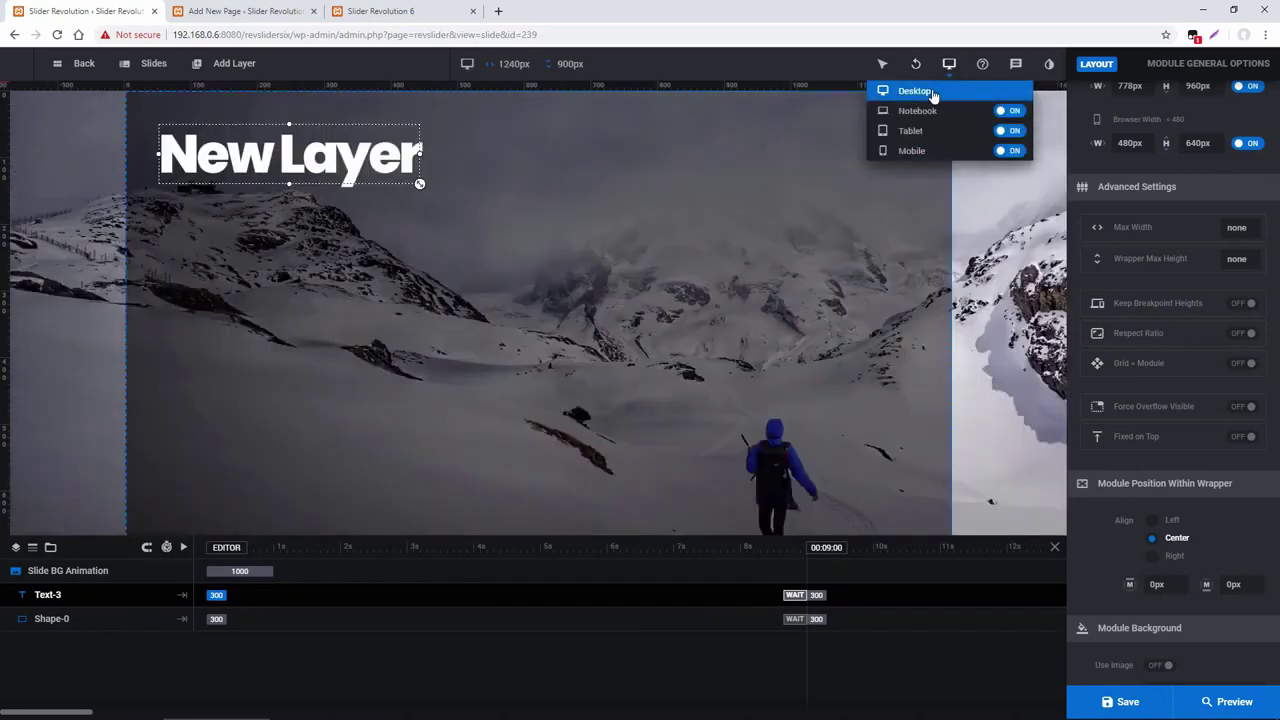
pyautogui.click(1010, 111)
pyautogui.click(1007, 131)
pyautogui.click(1008, 151)
# - Set the desktop layer area height to 500px and save the module
pyautogui.scroll(3, 1191, 346)
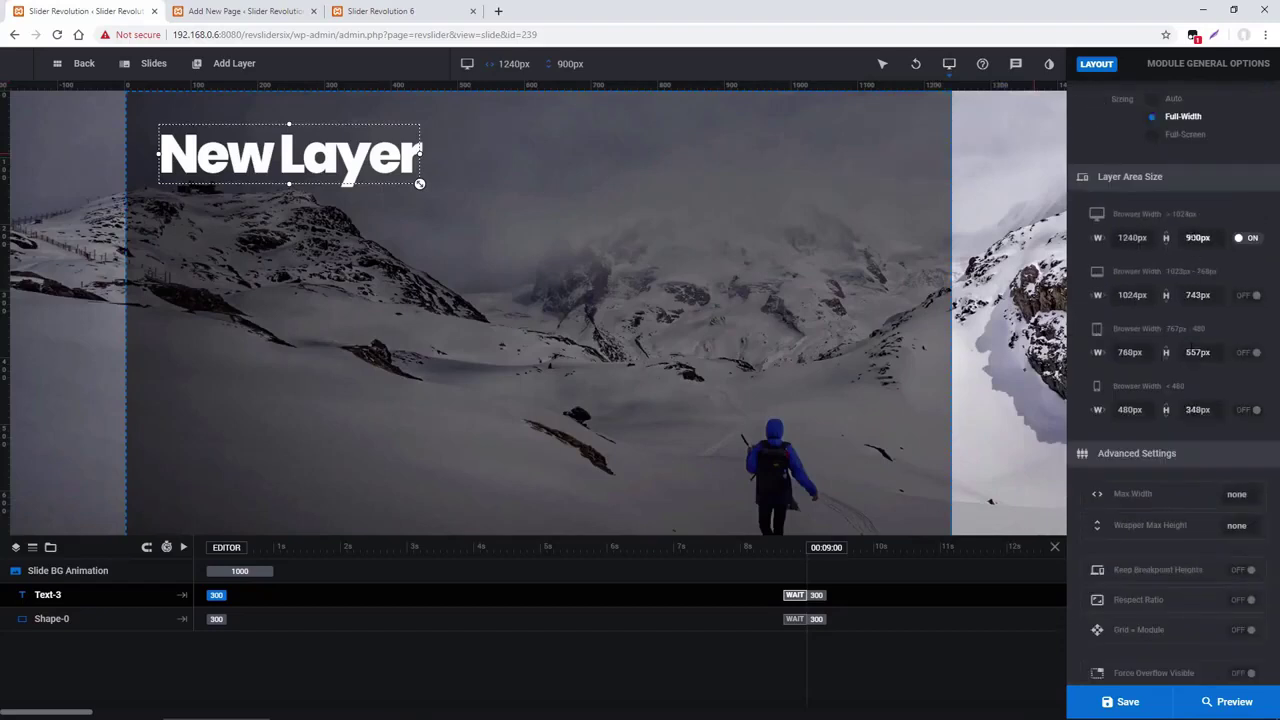
pyautogui.doubleClick(1197, 237)
pyautogui.write('500')
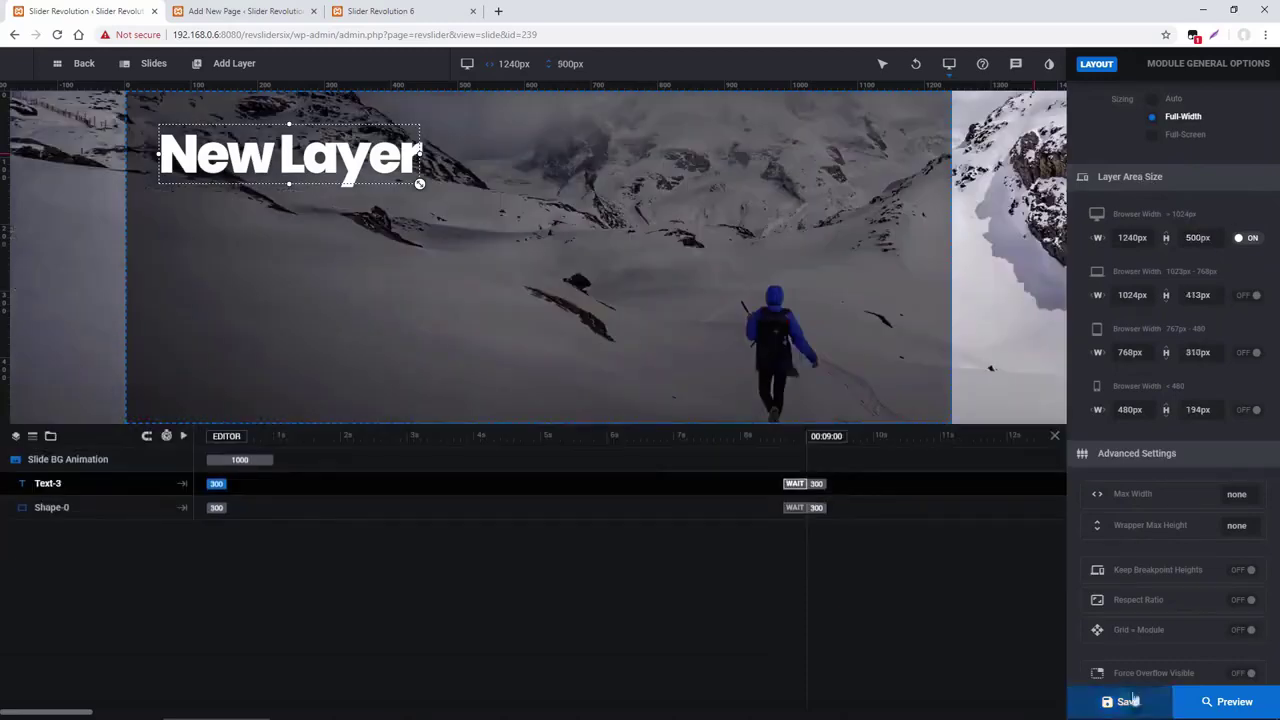
pyautogui.click(1120, 701)
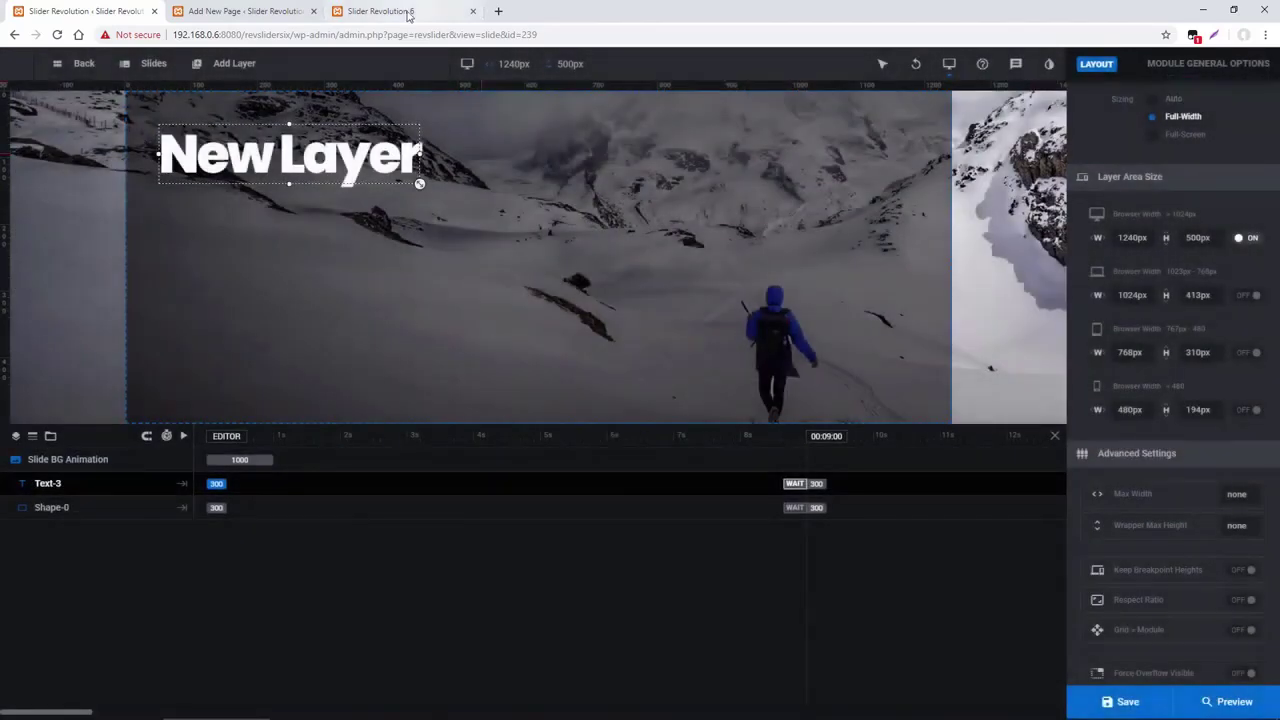
# - Reload the published page and check in responsive device mode how the module scales between wide and narrow widths
pyautogui.click(409, 12)
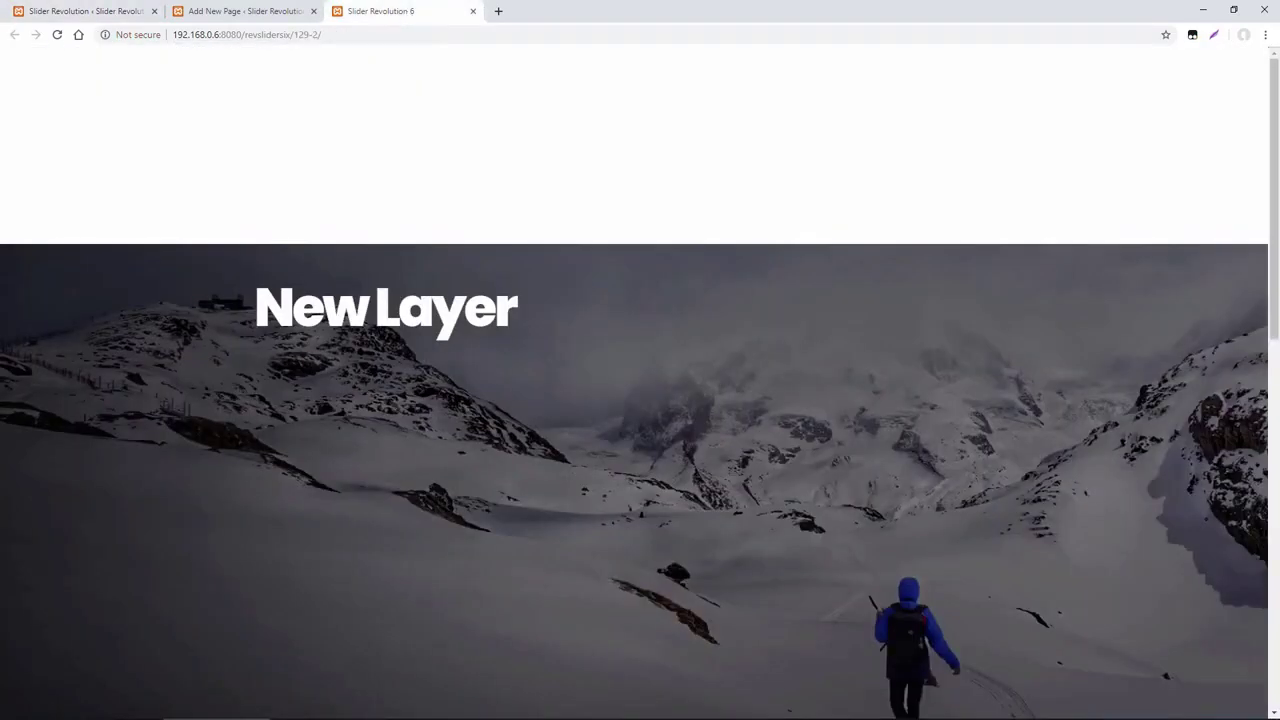
pyautogui.click(58, 36)
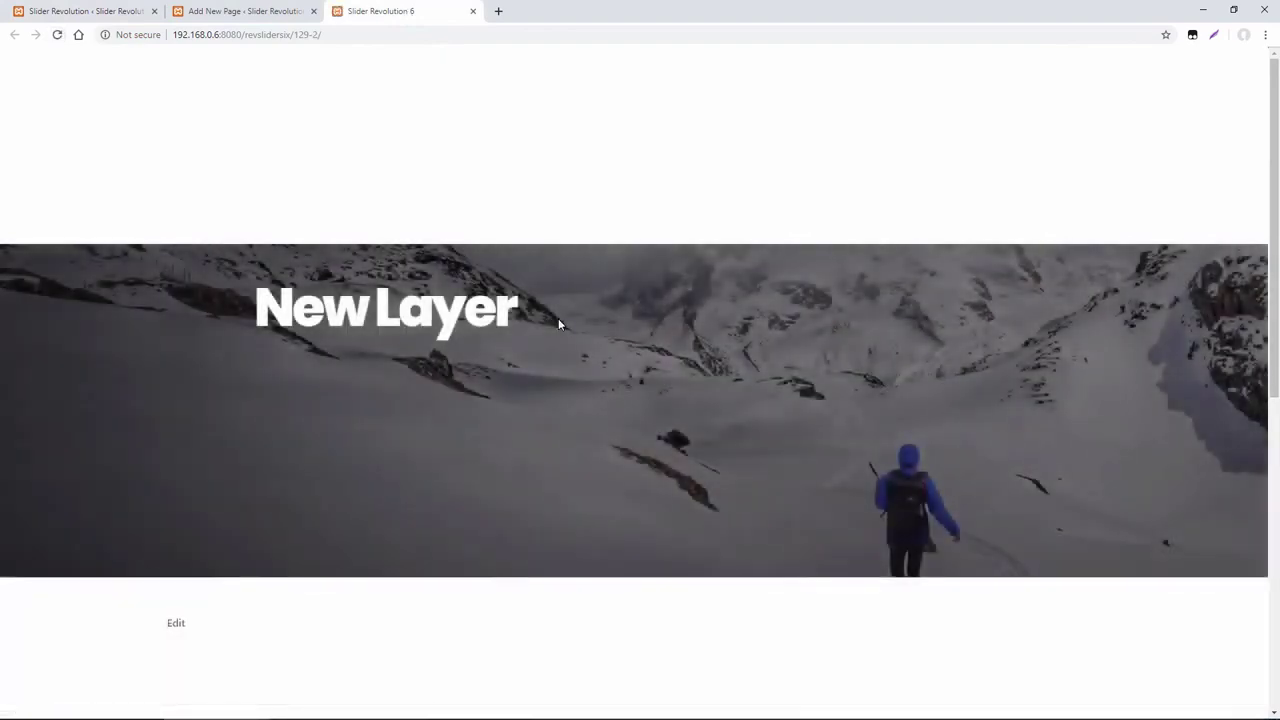
pyautogui.scroll(-1, 1216, 335)
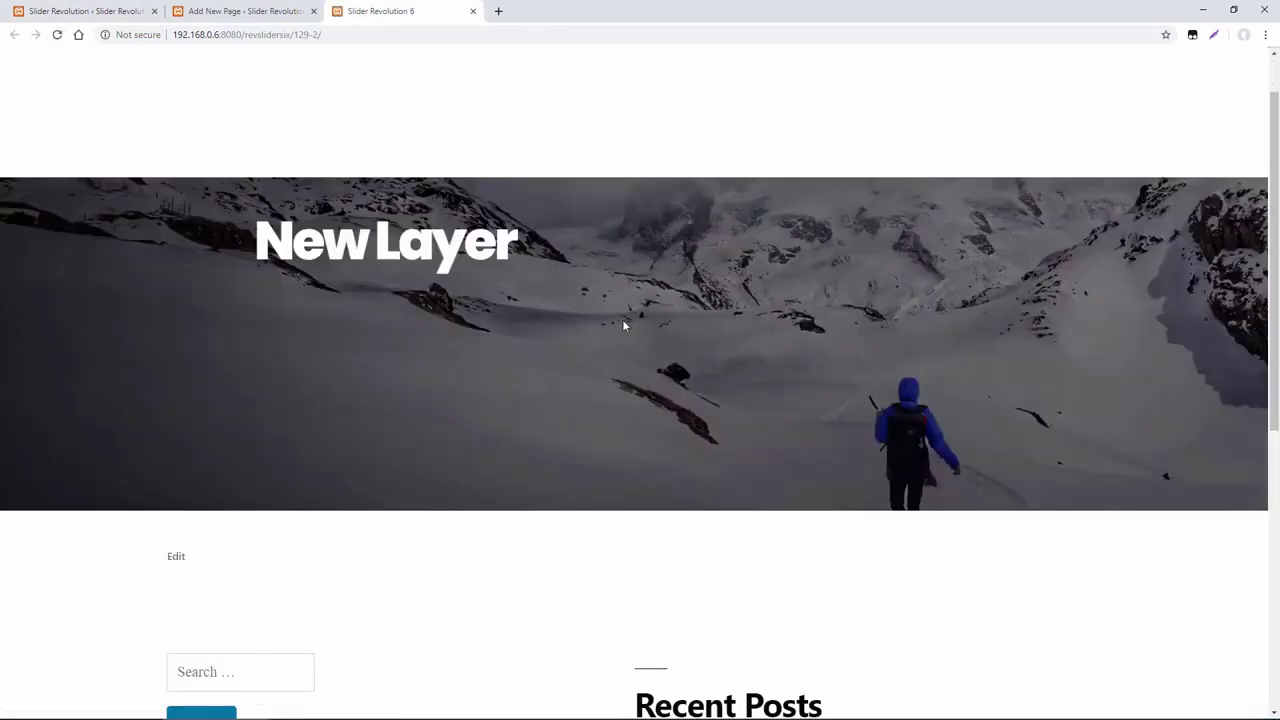
pyautogui.rightClick(584, 231)
pyautogui.click(603, 347)
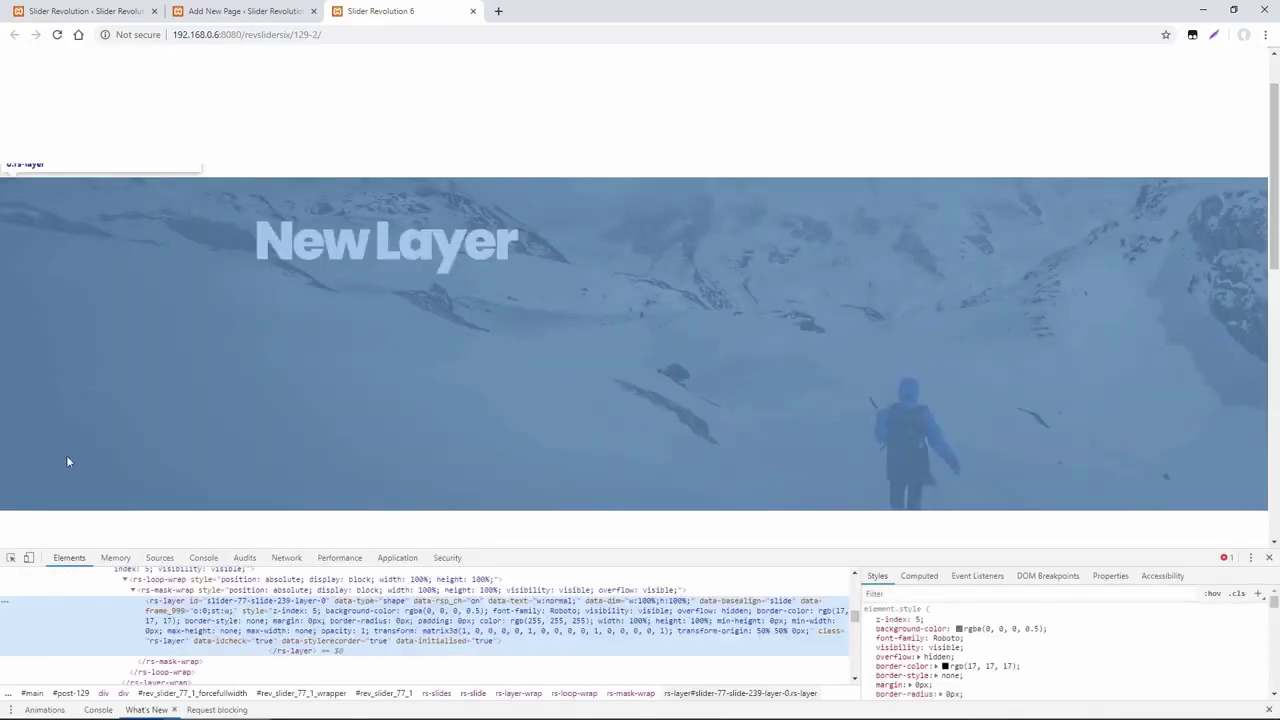
pyautogui.click(29, 558)
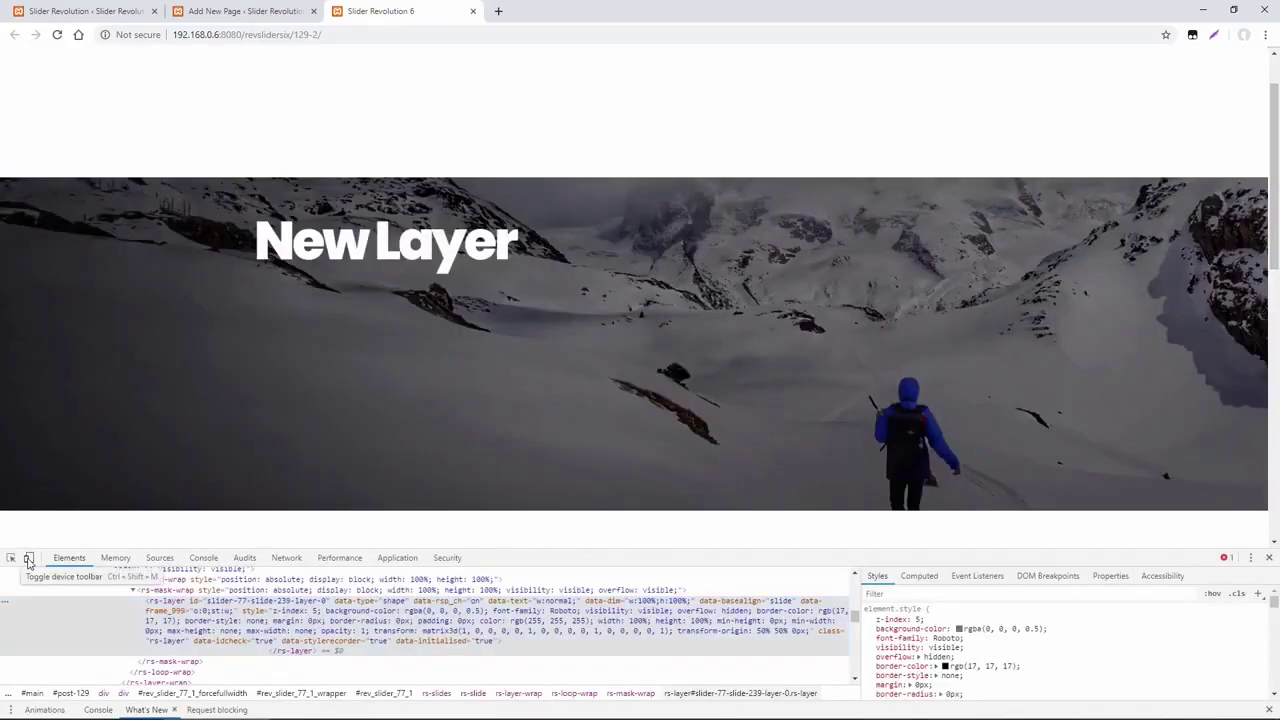
pyautogui.moveTo(1270, 302); pyautogui.dragTo(769, 293)
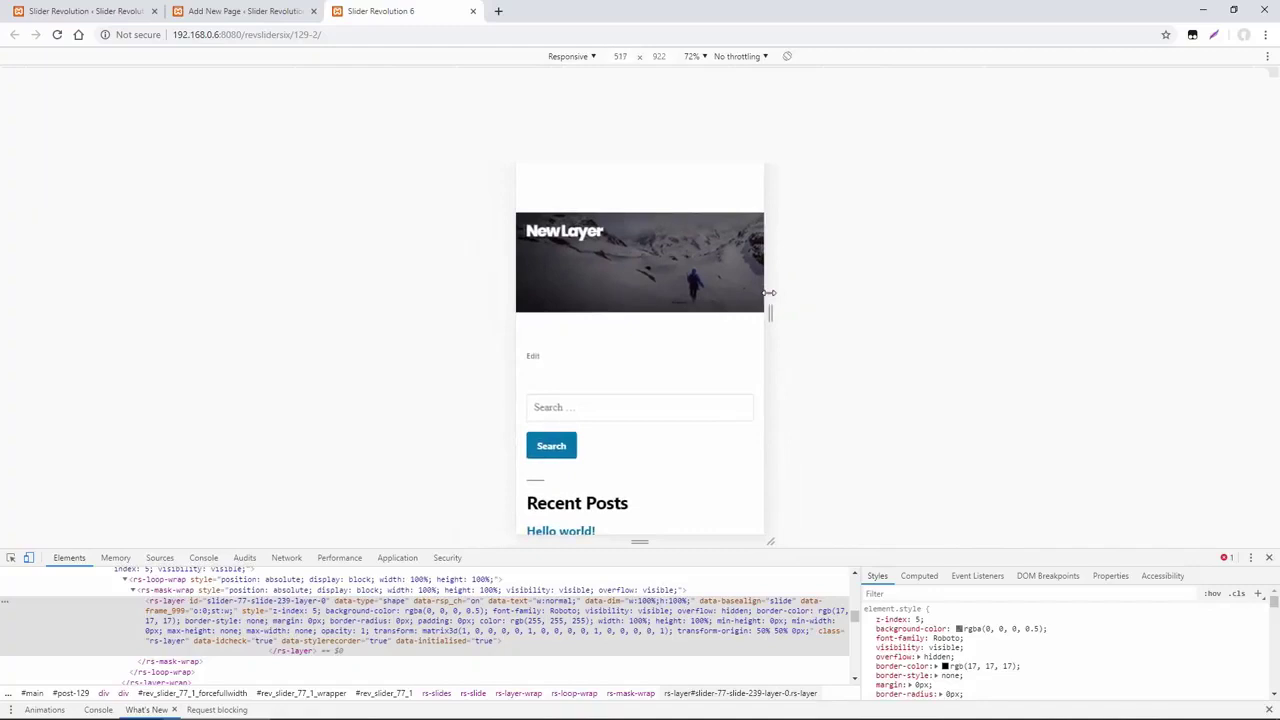
pyautogui.moveTo(769, 293); pyautogui.dragTo(1279, 300)
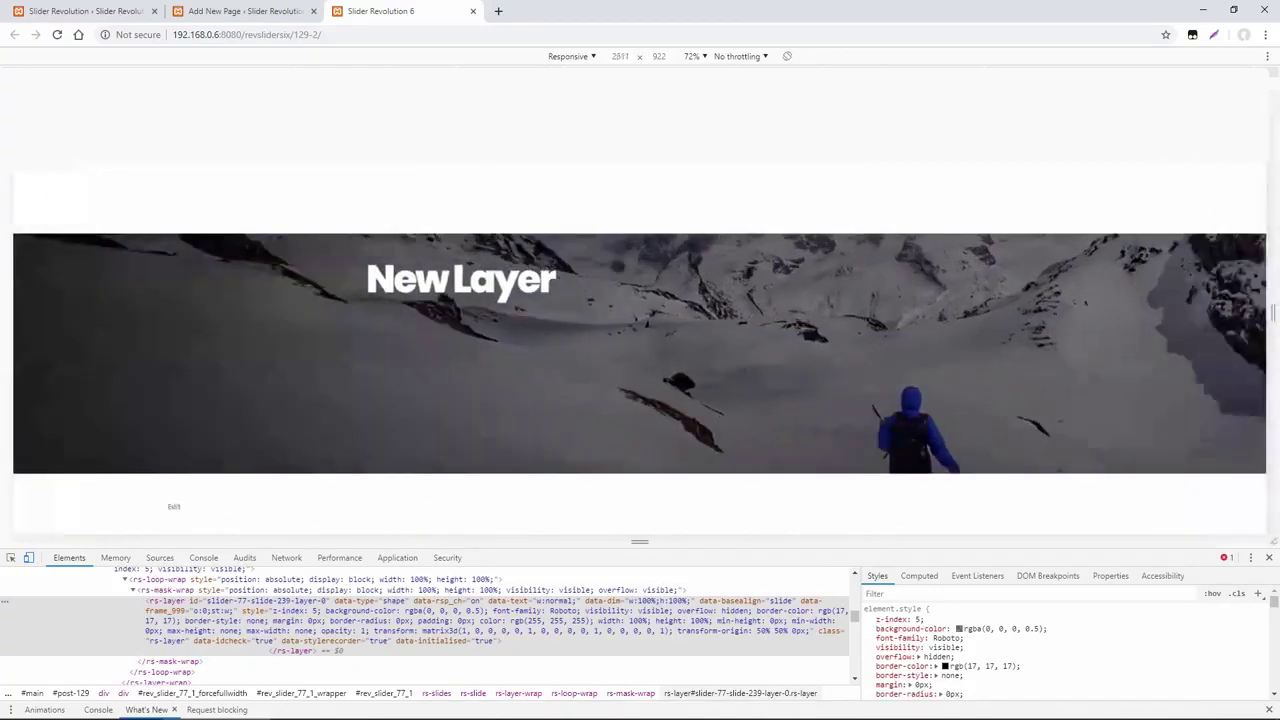
# - Return to the slide editor, turn on Keep Breakpoint Heights for the module and save it
pyautogui.hotkey('ctrl', 'Tab')
pyautogui.scroll(-2, 1148, 258)
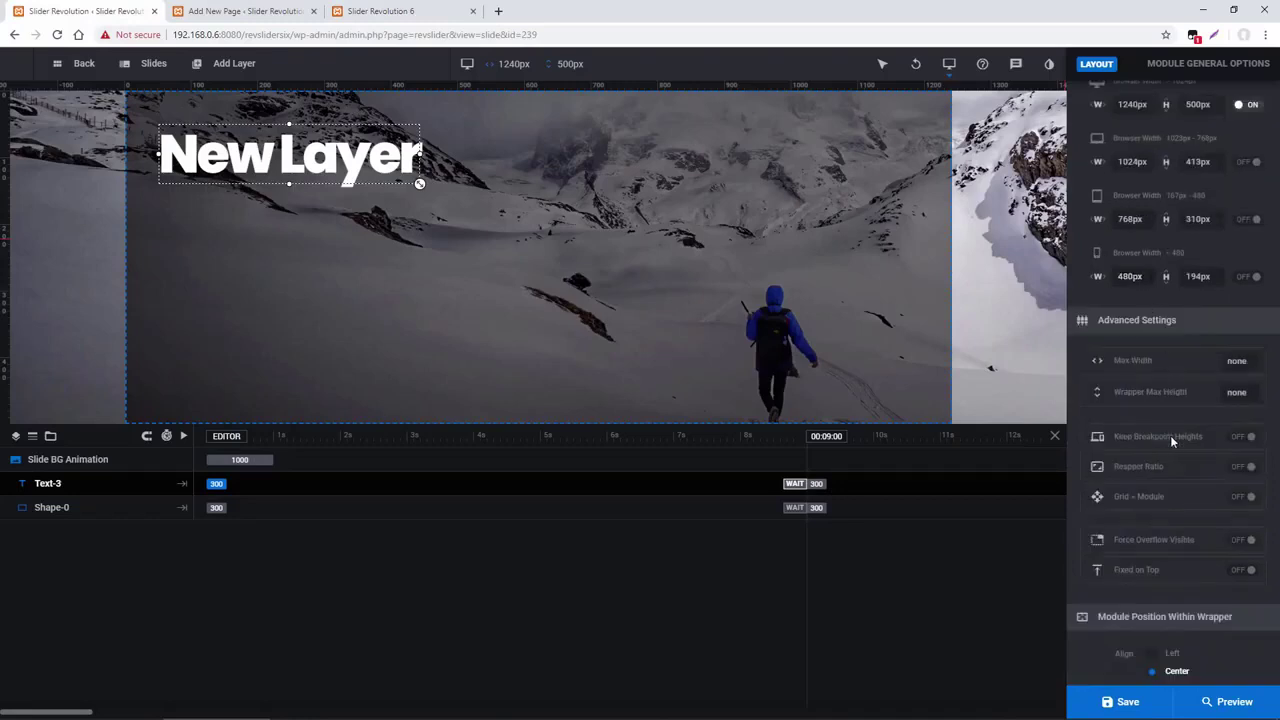
pyautogui.click(1246, 440)
pyautogui.click(1120, 701)
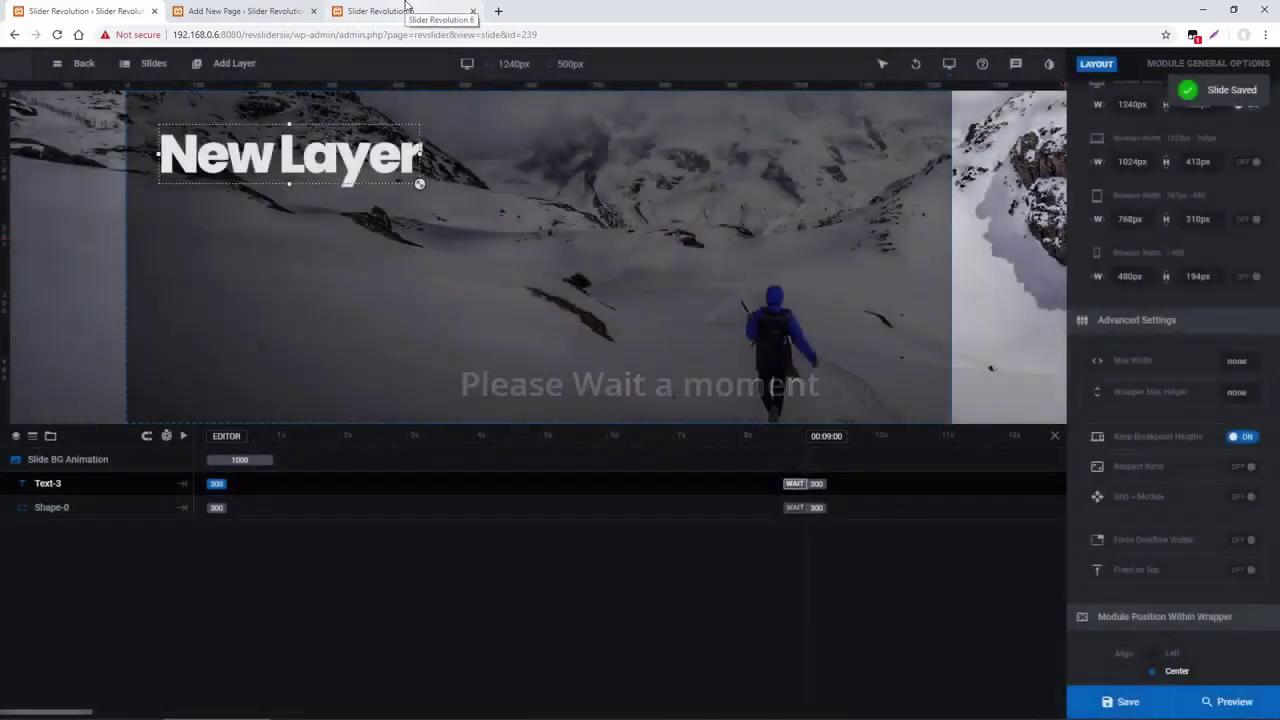
# - Reload the published page and check the module's height while narrowing the responsive viewport
pyautogui.click(408, 10)
pyautogui.click(57, 34)
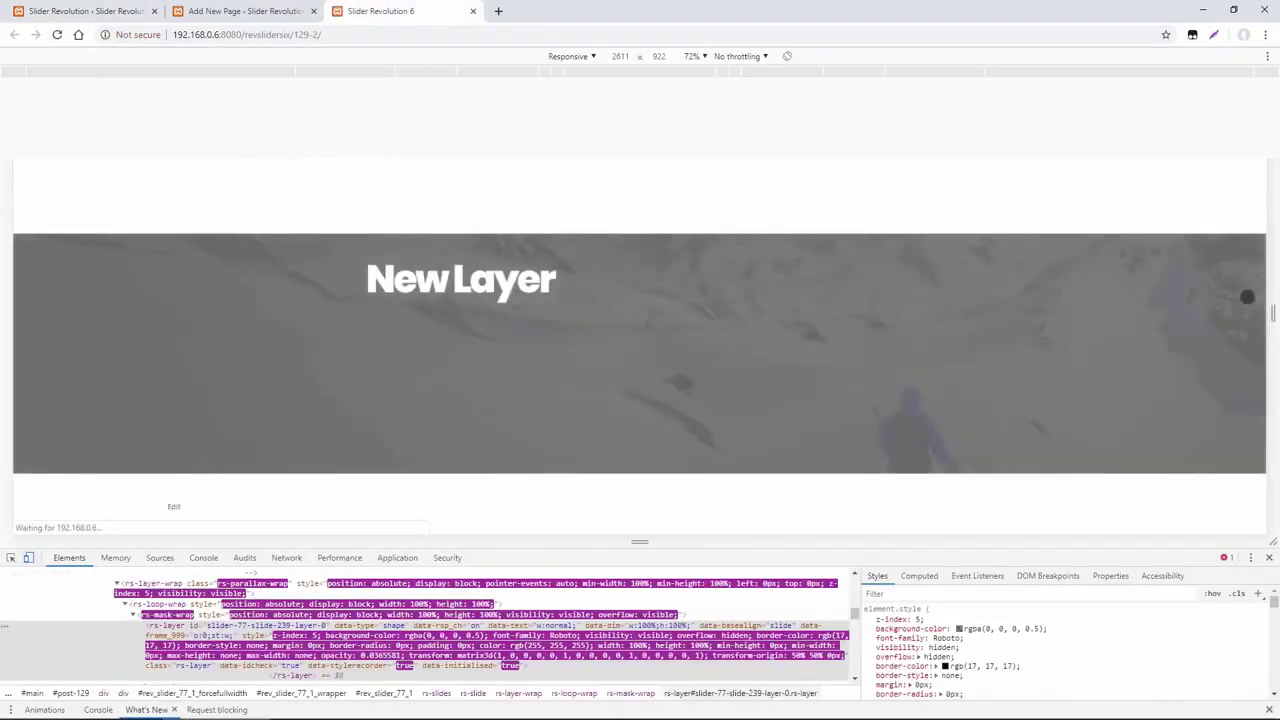
pyautogui.moveTo(1270, 312); pyautogui.dragTo(761, 276)
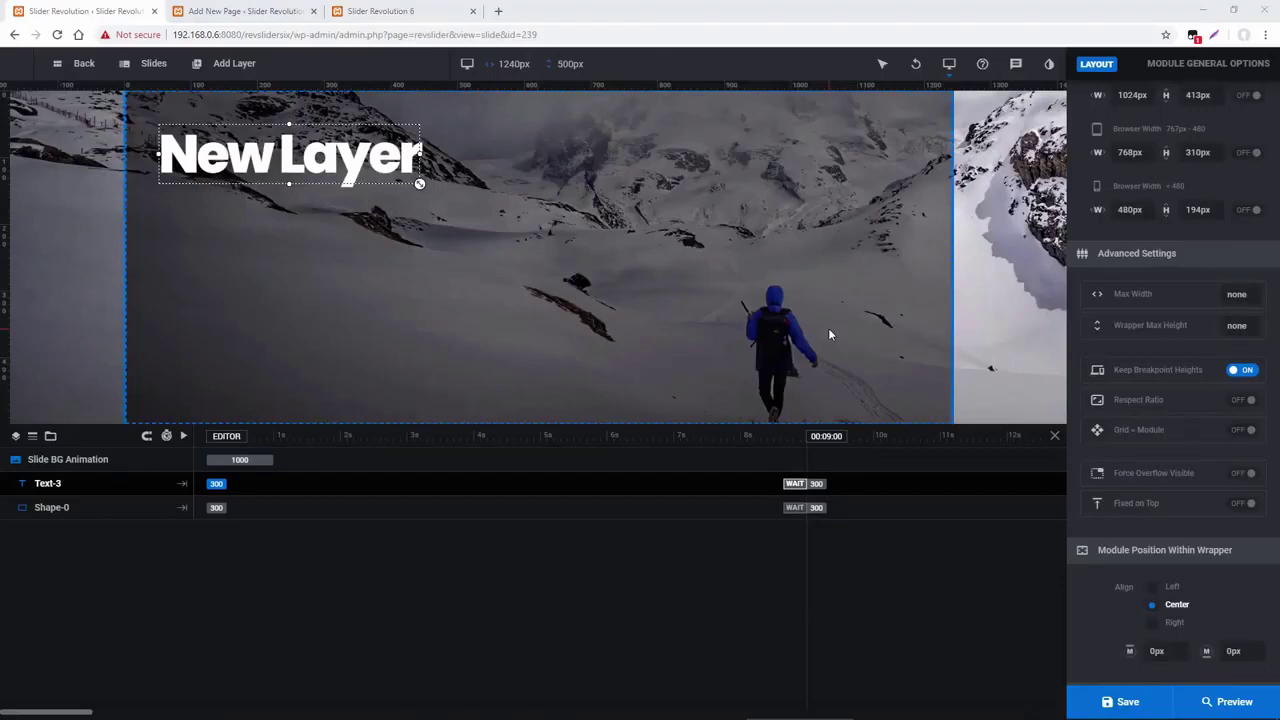
# - Turn off Keep Breakpoint Heights in the editor, save the module and reload the published page
pyautogui.click(1240, 371)
pyautogui.click(1124, 701)
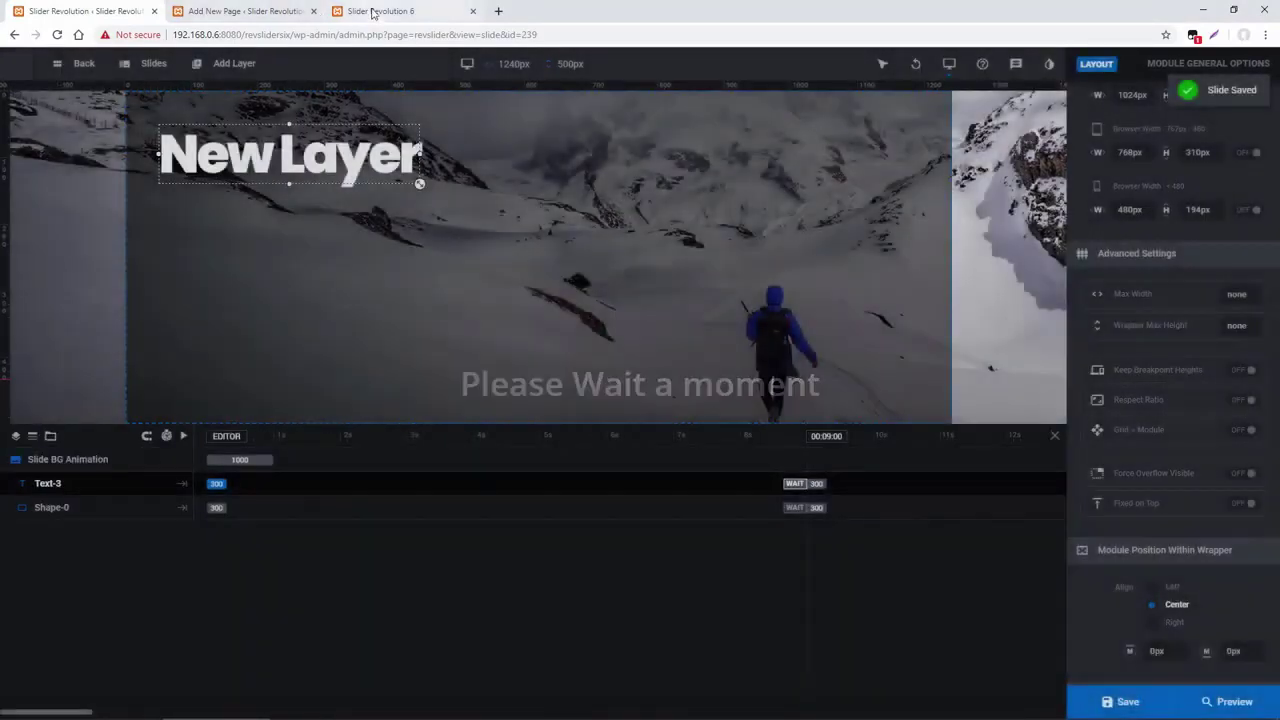
pyautogui.click(380, 11)
pyautogui.press('F5')
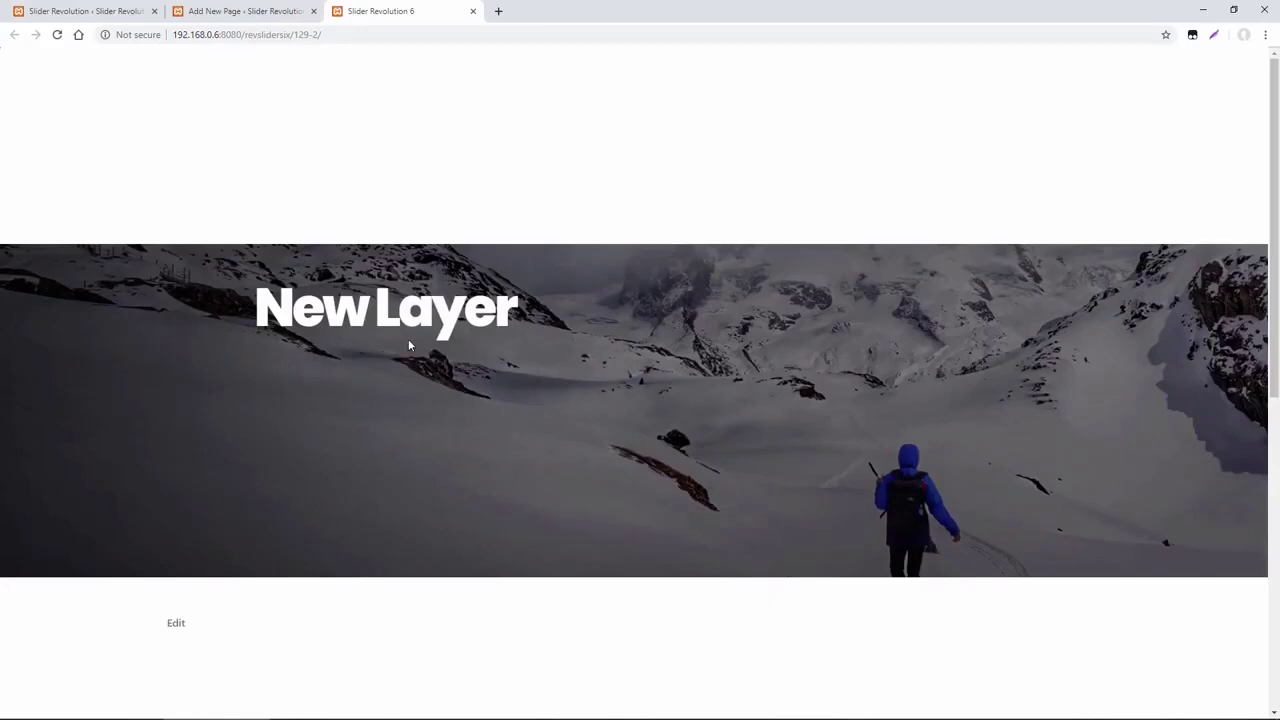
# - Compare the desktop layer area size in the editor with the module's proportions on the published page
pyautogui.click(98, 12)
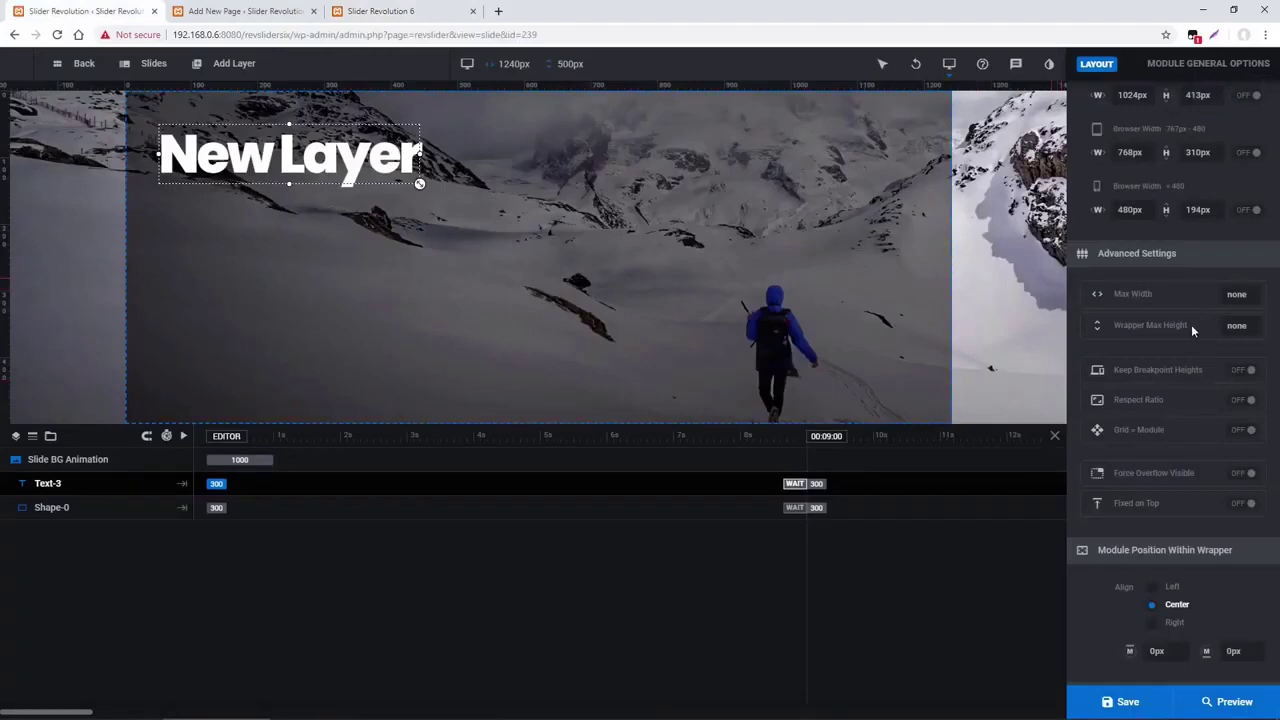
pyautogui.scroll(2, 1191, 324)
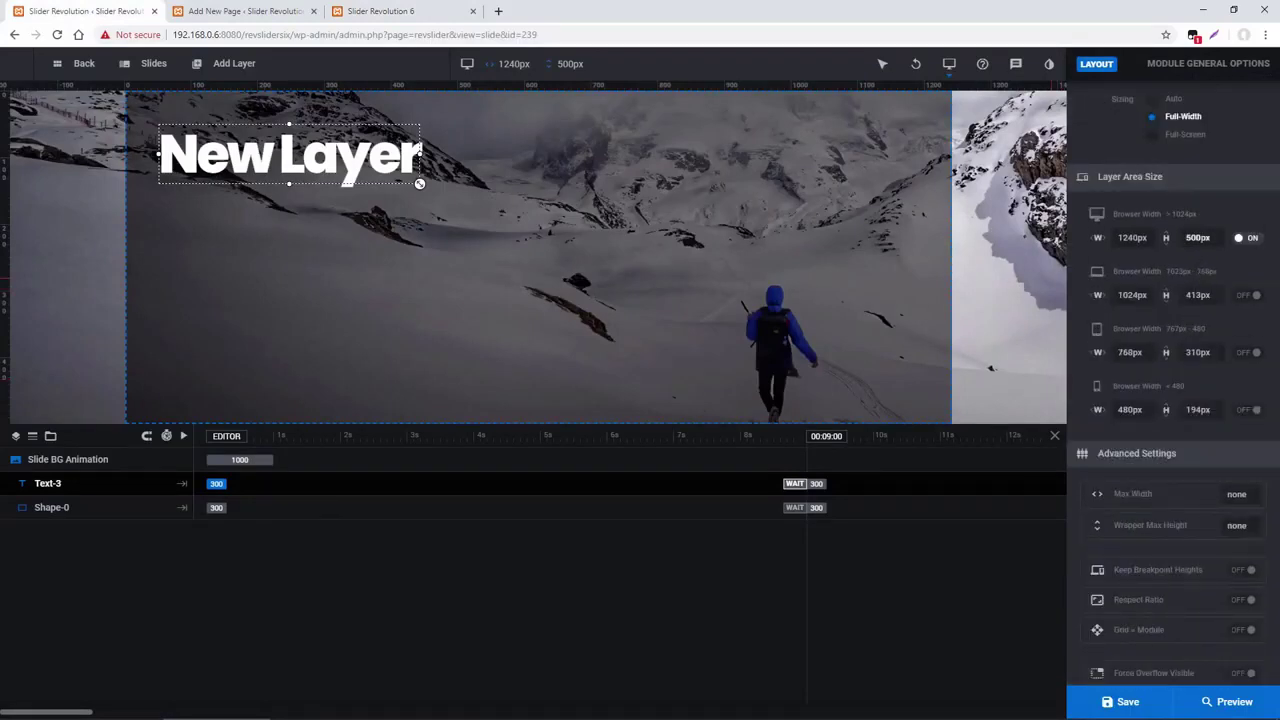
pyautogui.click(410, 12)
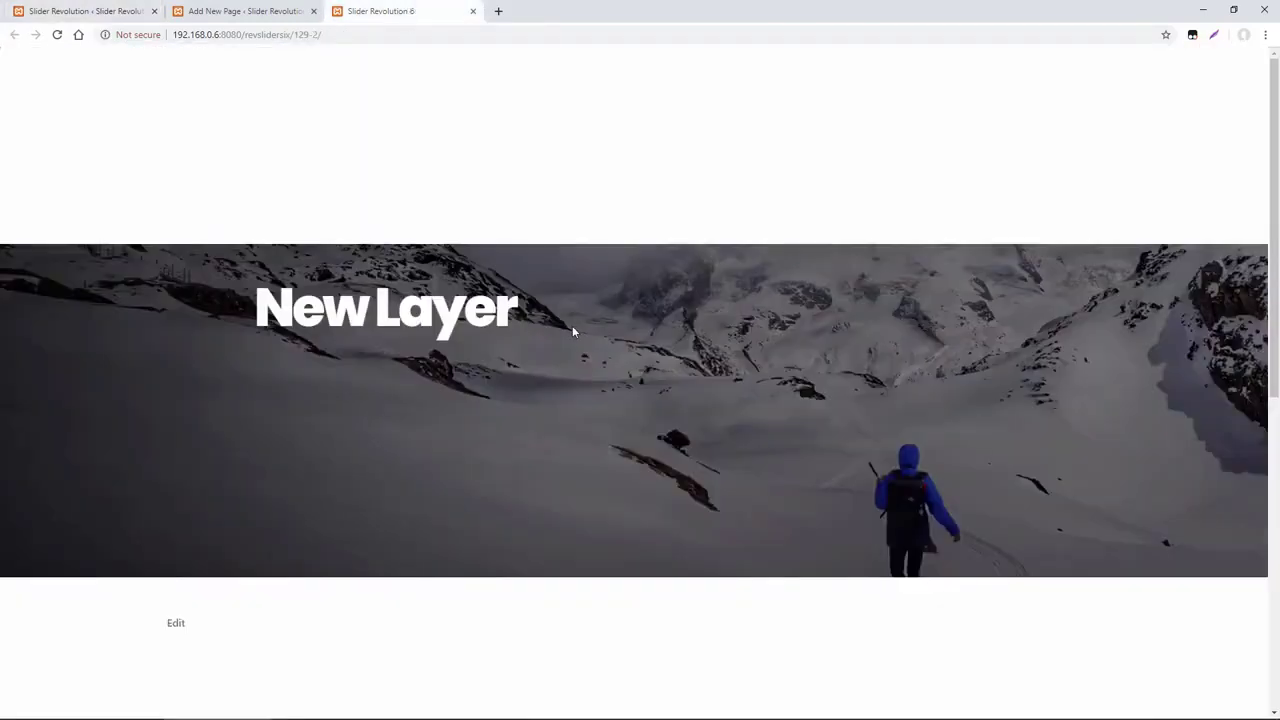
pyautogui.scroll(-1, 573, 331)
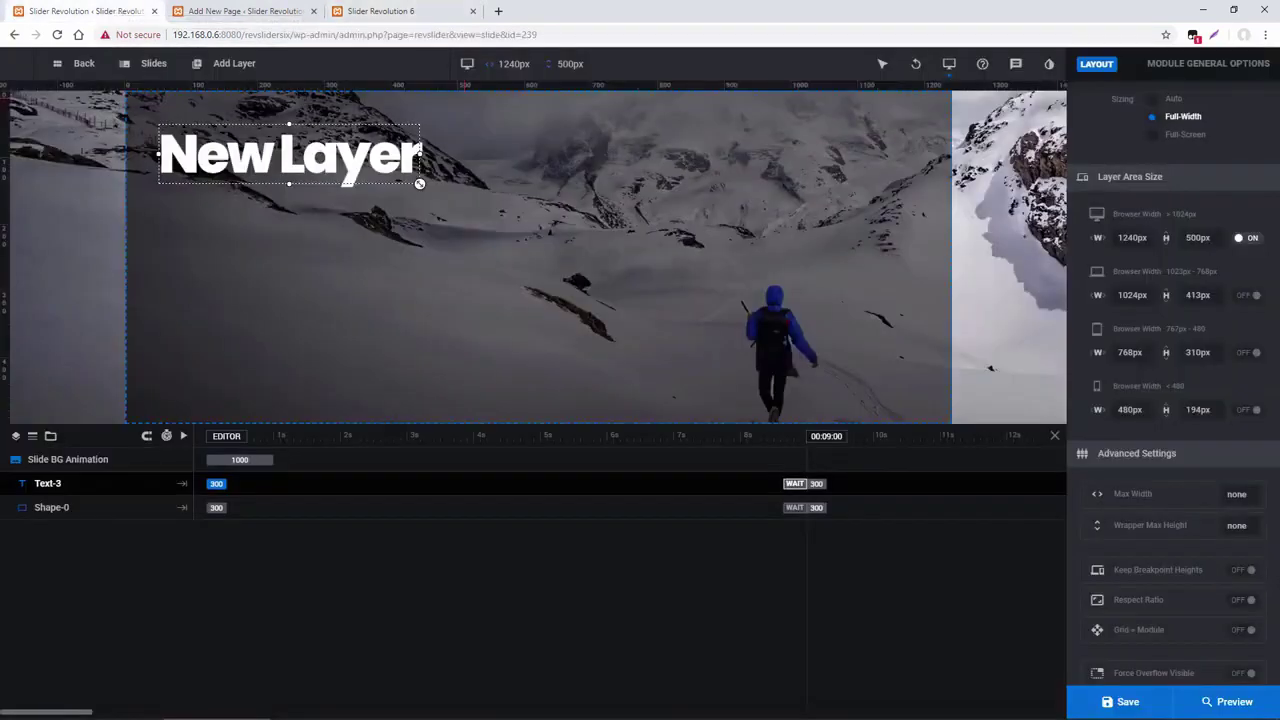
# - Turn on Respect Ratio in the module's advanced layout settings and save the module
pyautogui.click(115, 10)
pyautogui.scroll(-2, 1185, 358)
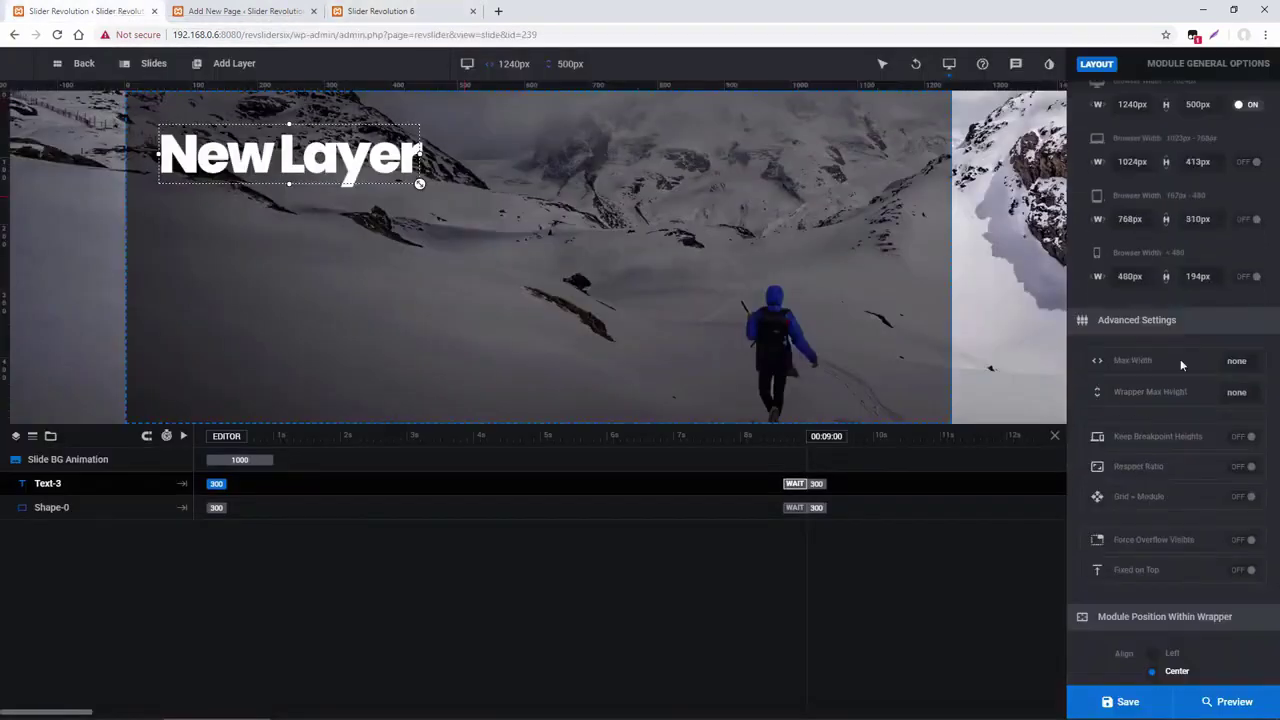
pyautogui.click(1242, 467)
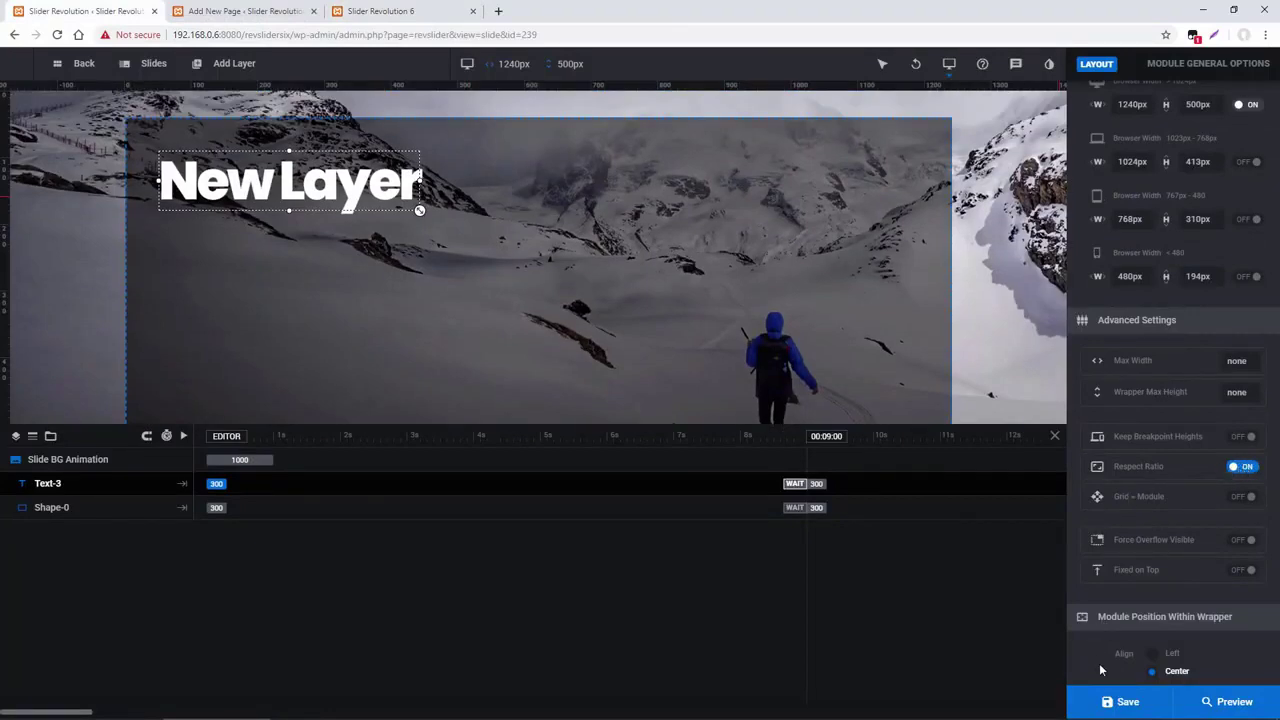
pyautogui.click(1112, 701)
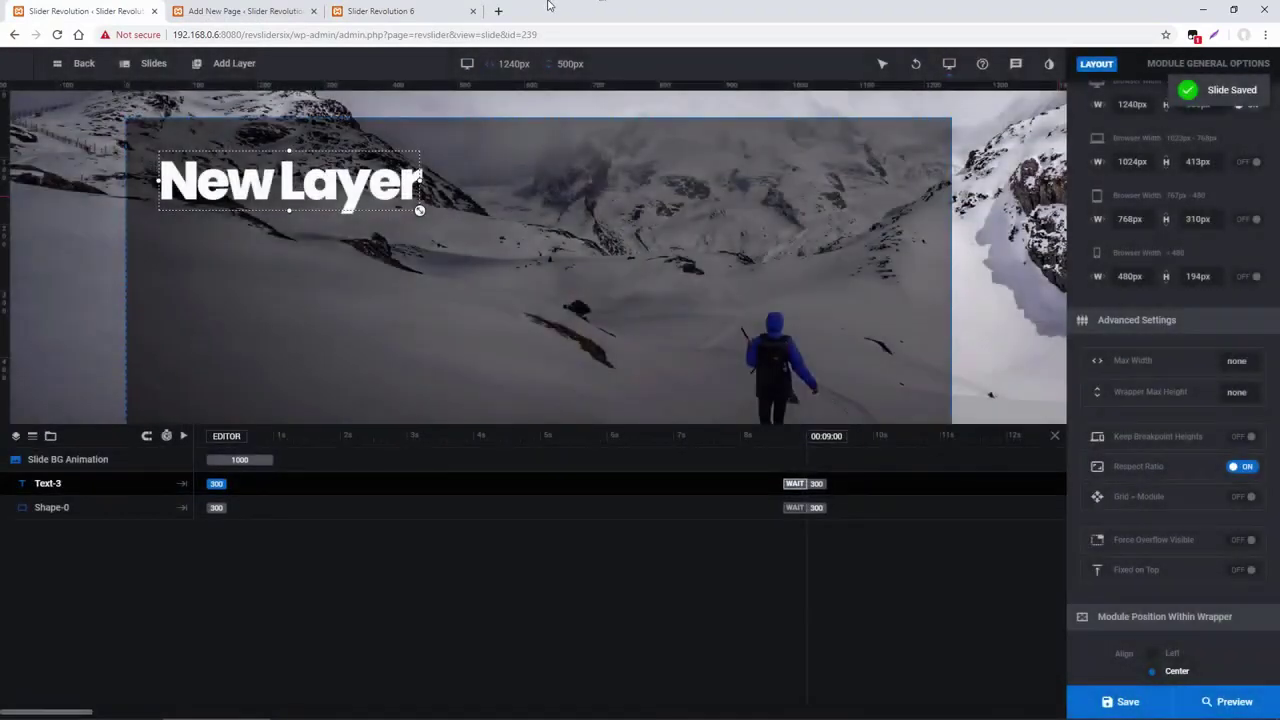
# - Reload the published page to check the module's proportions with Respect Ratio on, and return to the module editor
pyautogui.click(385, 11)
pyautogui.click(57, 34)
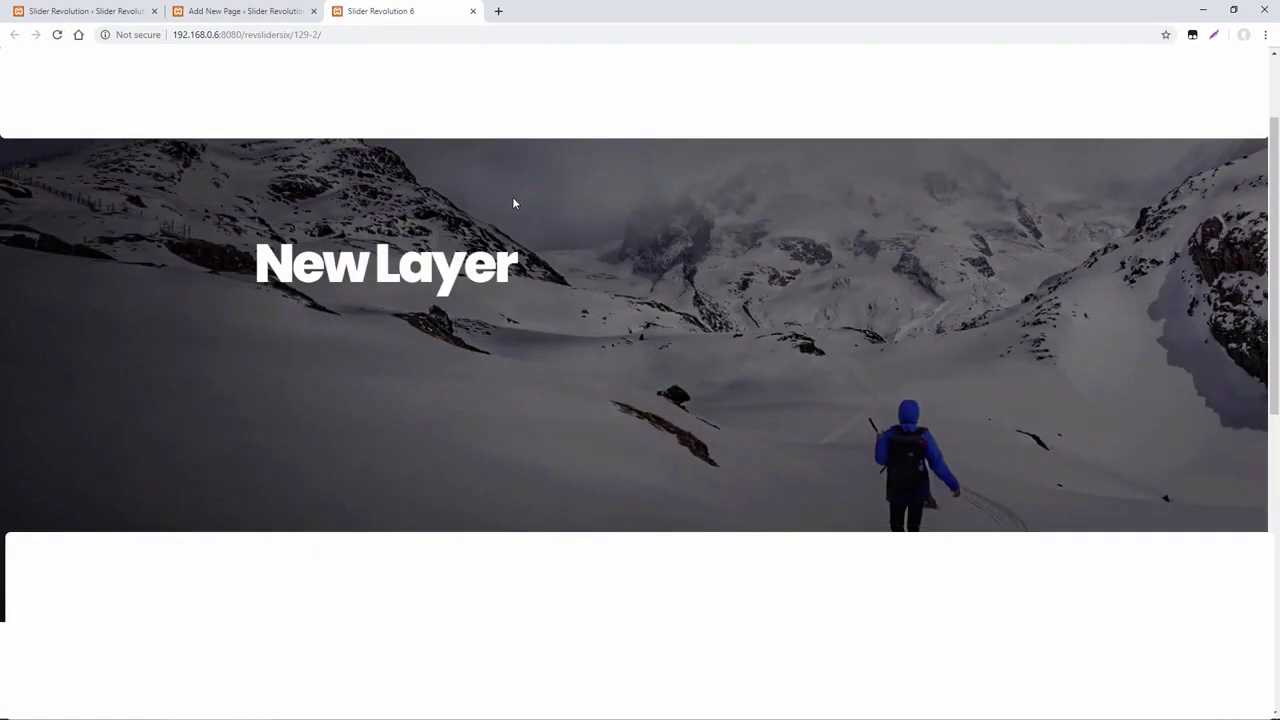
pyautogui.click(85, 11)
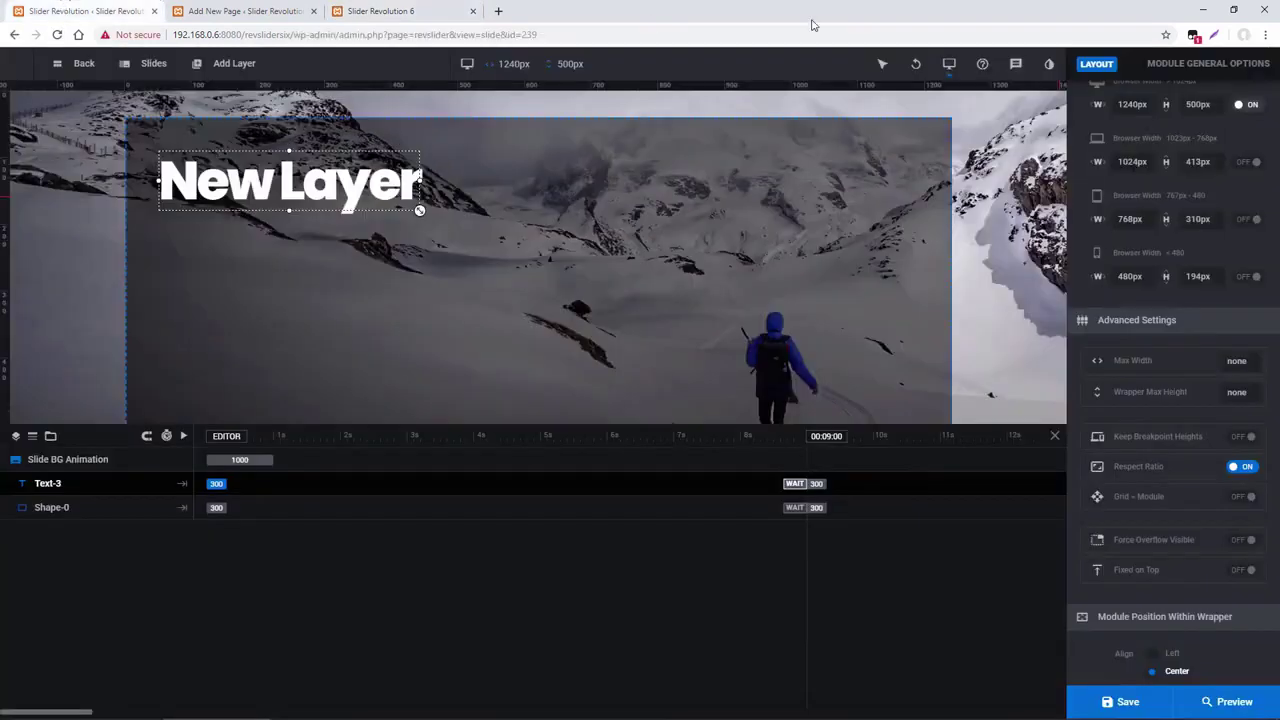
# - Set the desktop layer area size to 1000 px wide by 1000 px high and save the module
pyautogui.scroll(2, 1143, 251)
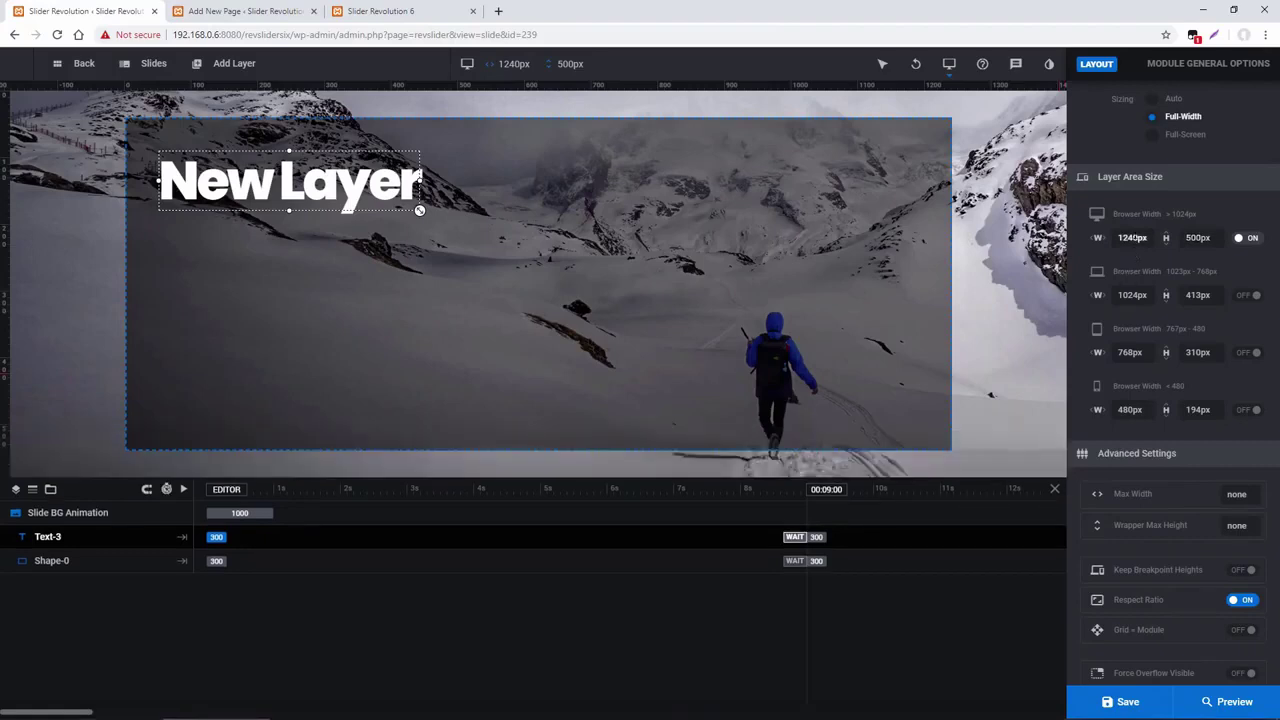
pyautogui.doubleClick(1132, 237)
pyautogui.write('1000')
pyautogui.press('Tab')
pyautogui.write('1000')
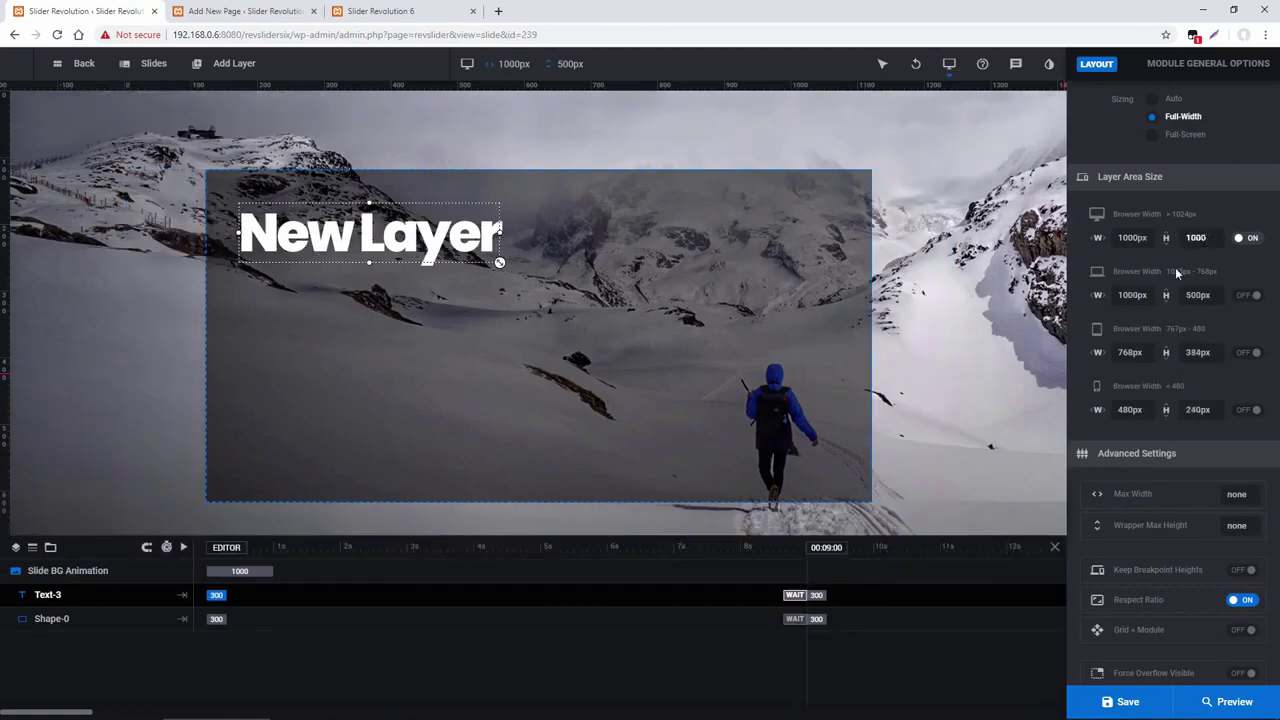
pyautogui.click(1120, 700)
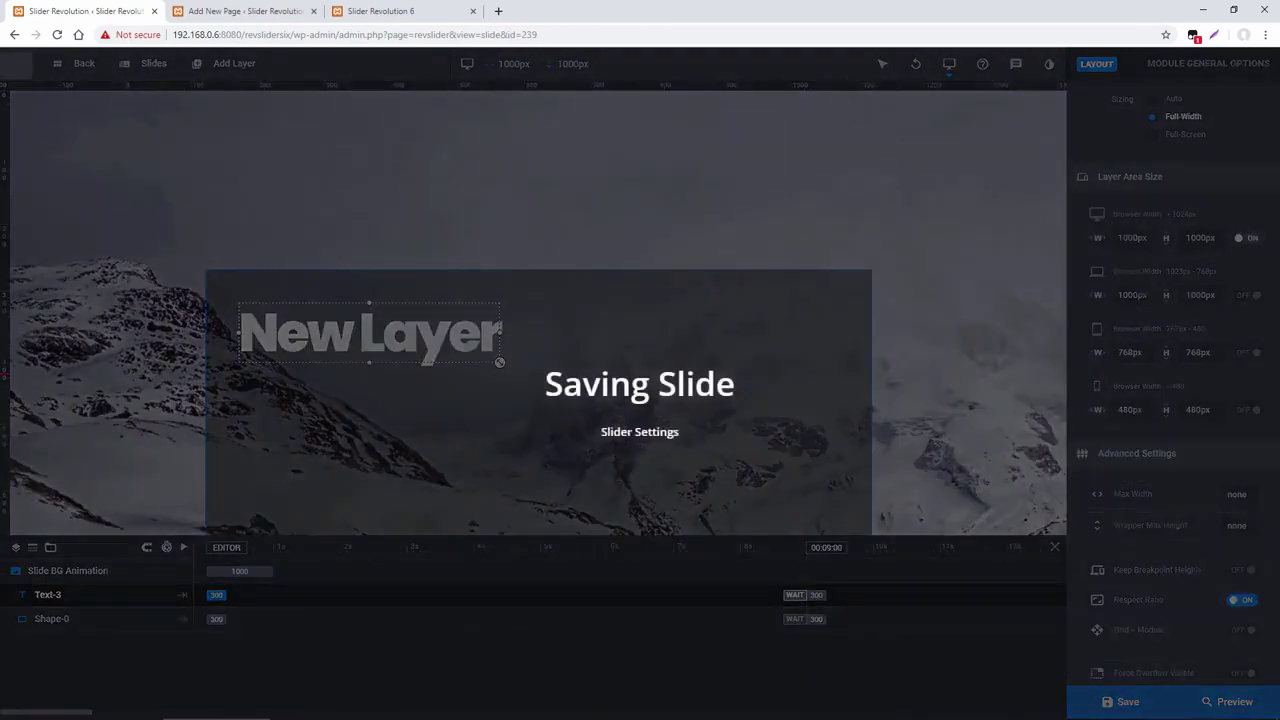
# - Reload the published page and check the module's proportions down to its lower edge
pyautogui.click(368, 10)
pyautogui.click(57, 34)
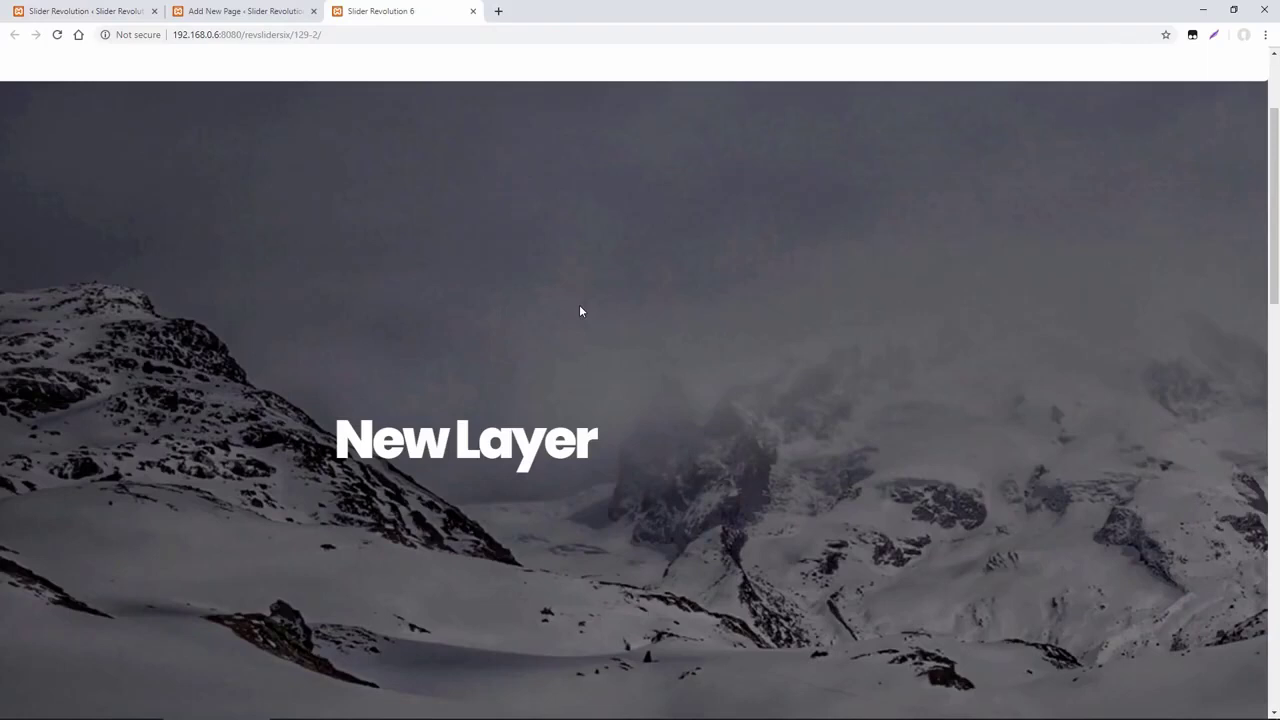
pyautogui.scroll(-3, 580, 306)
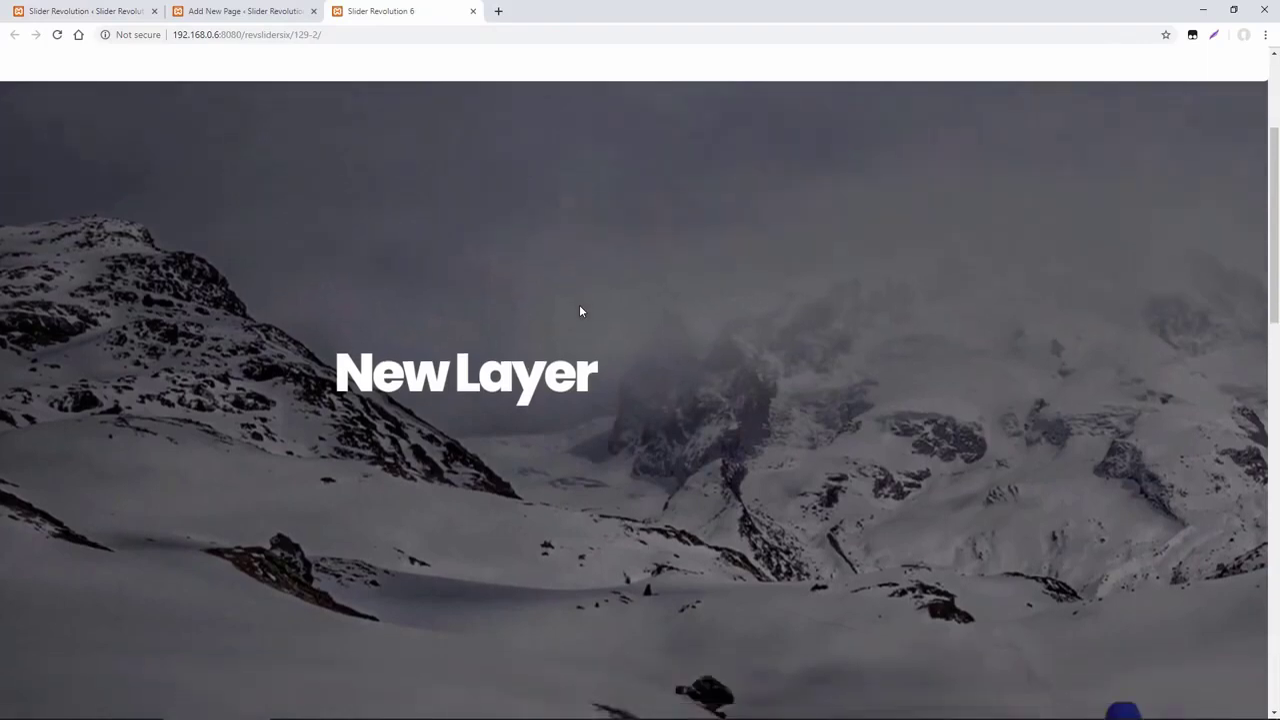
pyautogui.scroll(-2, 579, 310)
pyautogui.scroll(-1, 693, 358)
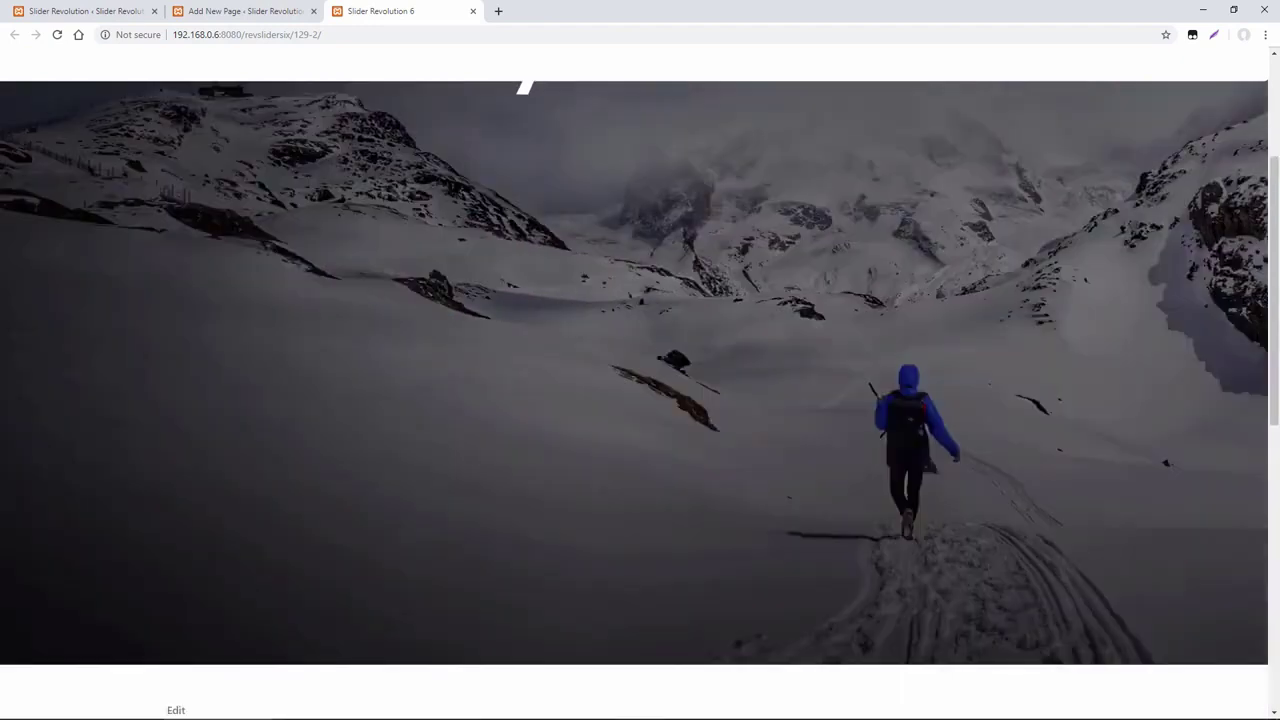
# - Turn on navigation arrows for the module in the editor and review their visibility settings
pyautogui.click(113, 8)
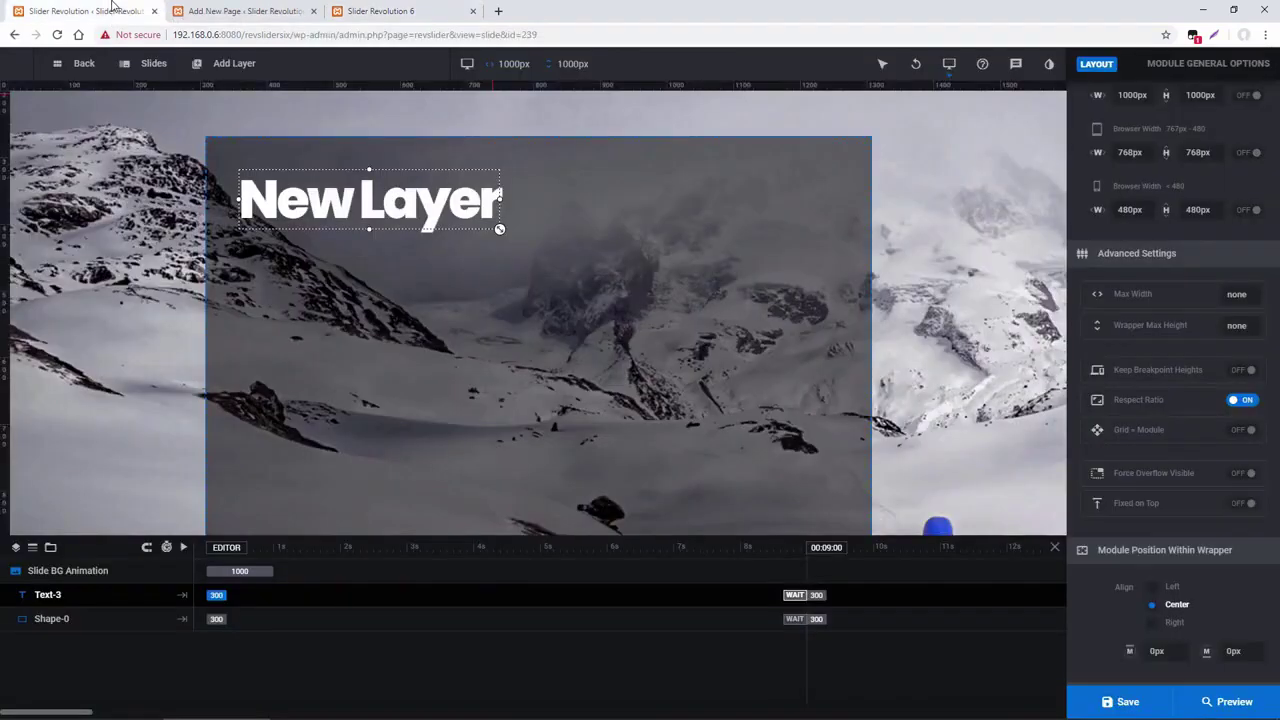
pyautogui.scroll(5, 1150, 314)
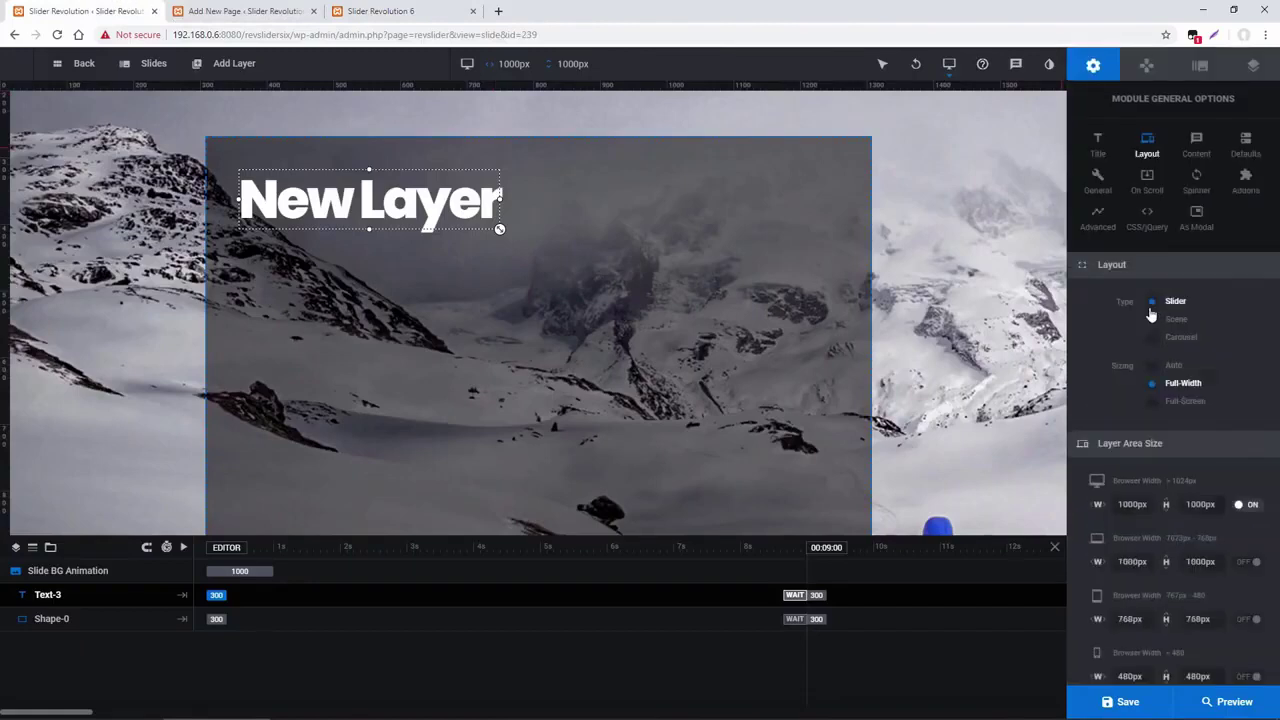
pyautogui.click(1147, 66)
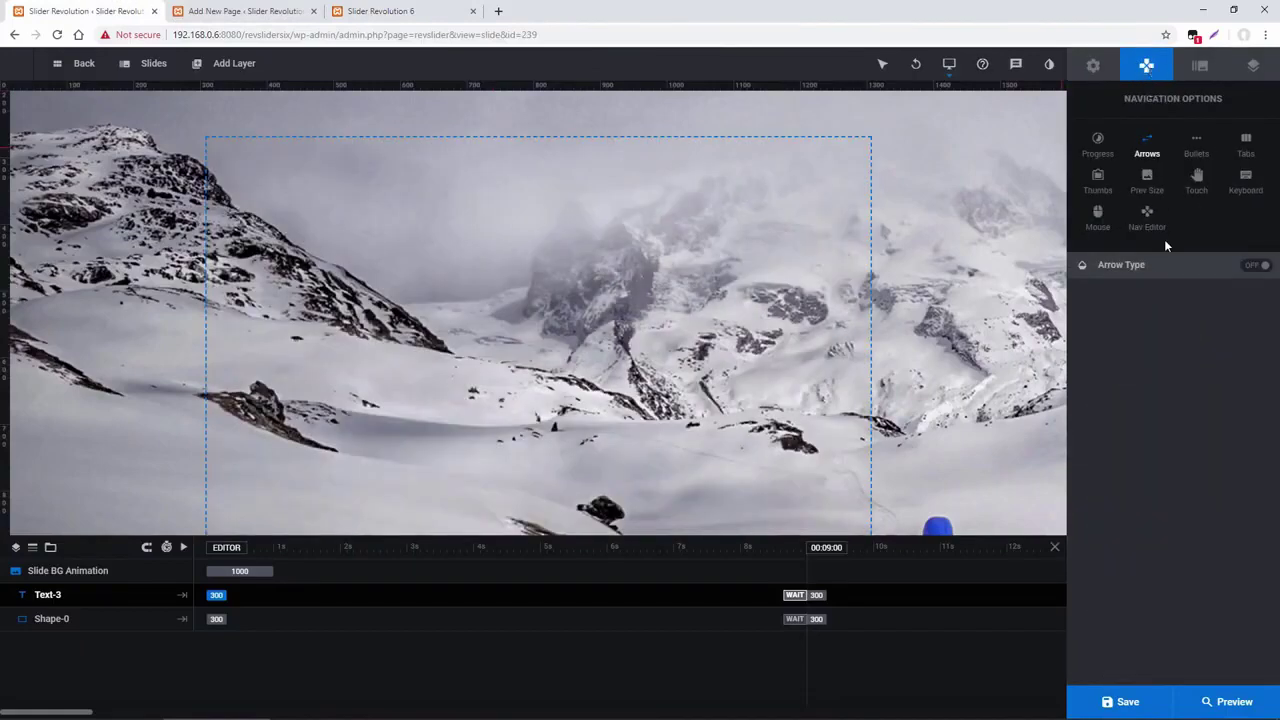
pyautogui.click(1257, 267)
pyautogui.click(1257, 267)
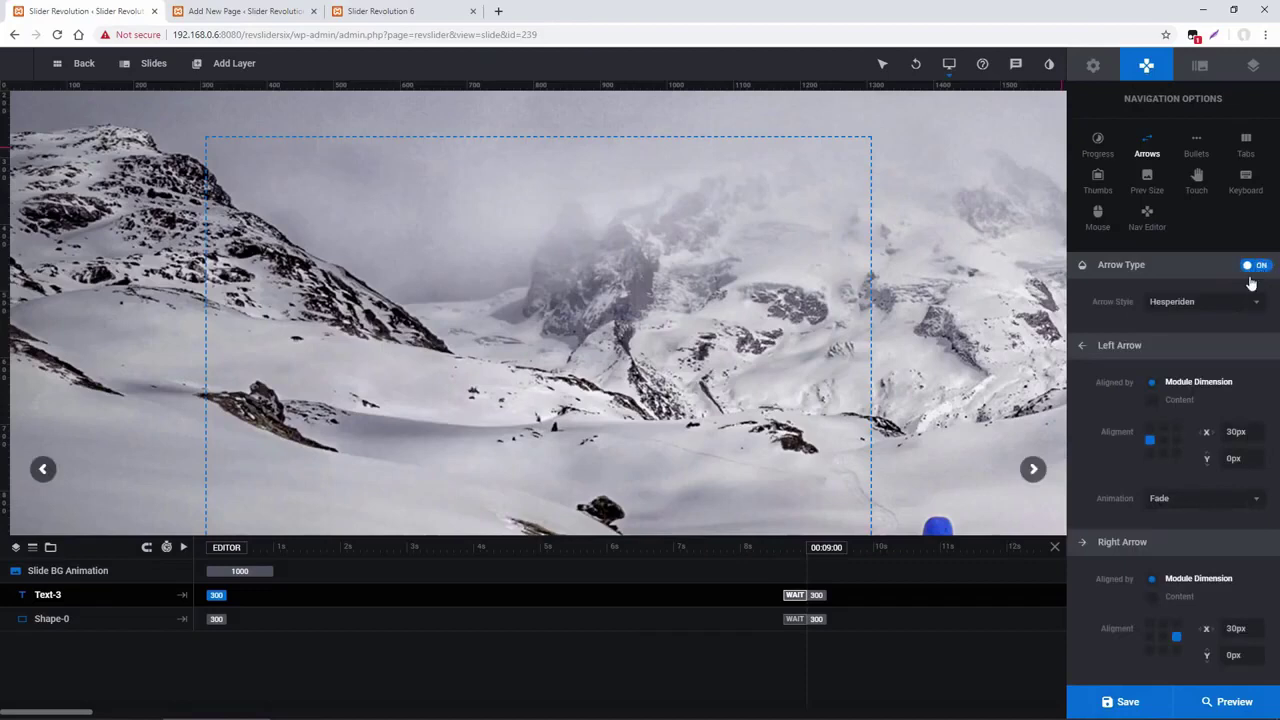
pyautogui.scroll(-3, 1109, 328)
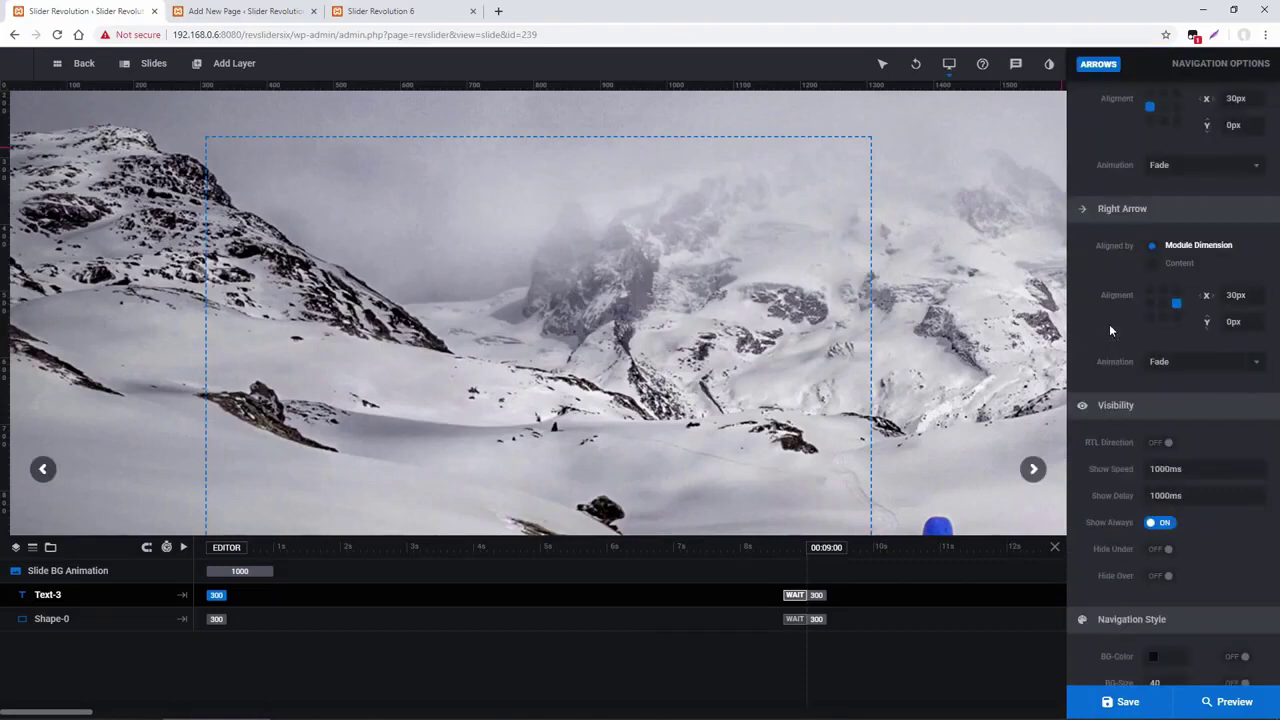
pyautogui.scroll(-2, 1109, 324)
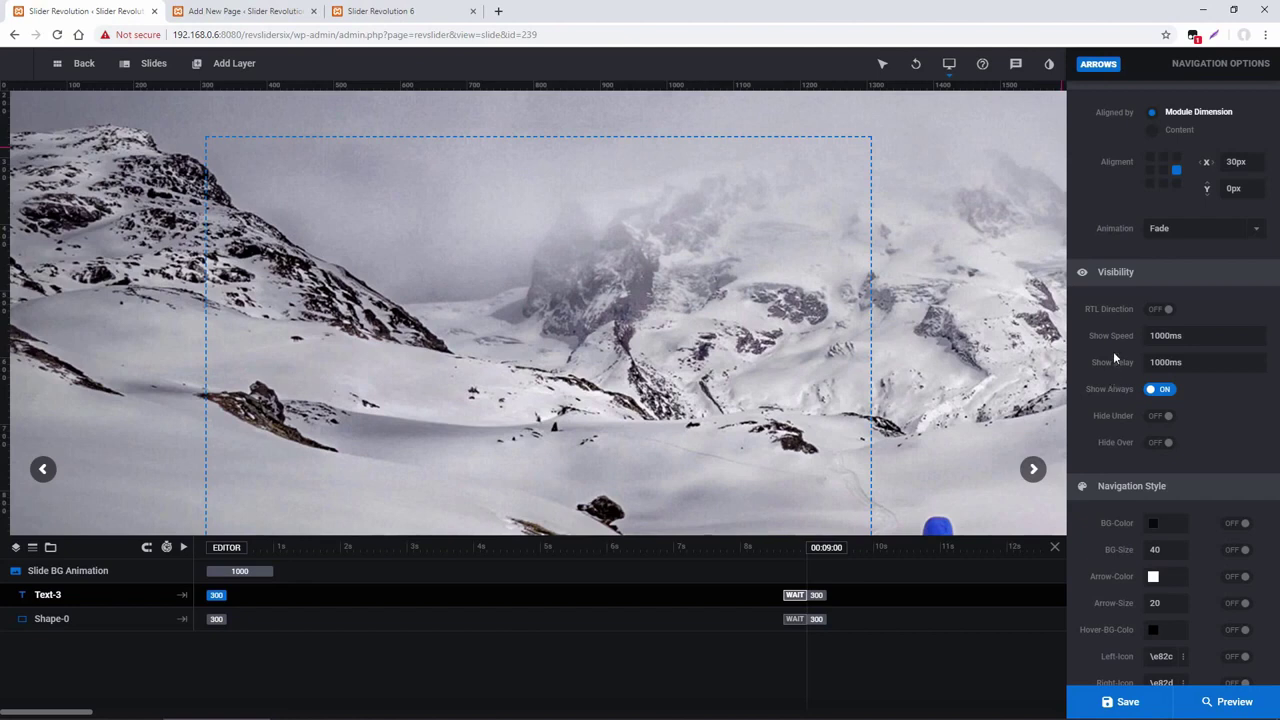
pyautogui.scroll(5, 1113, 352)
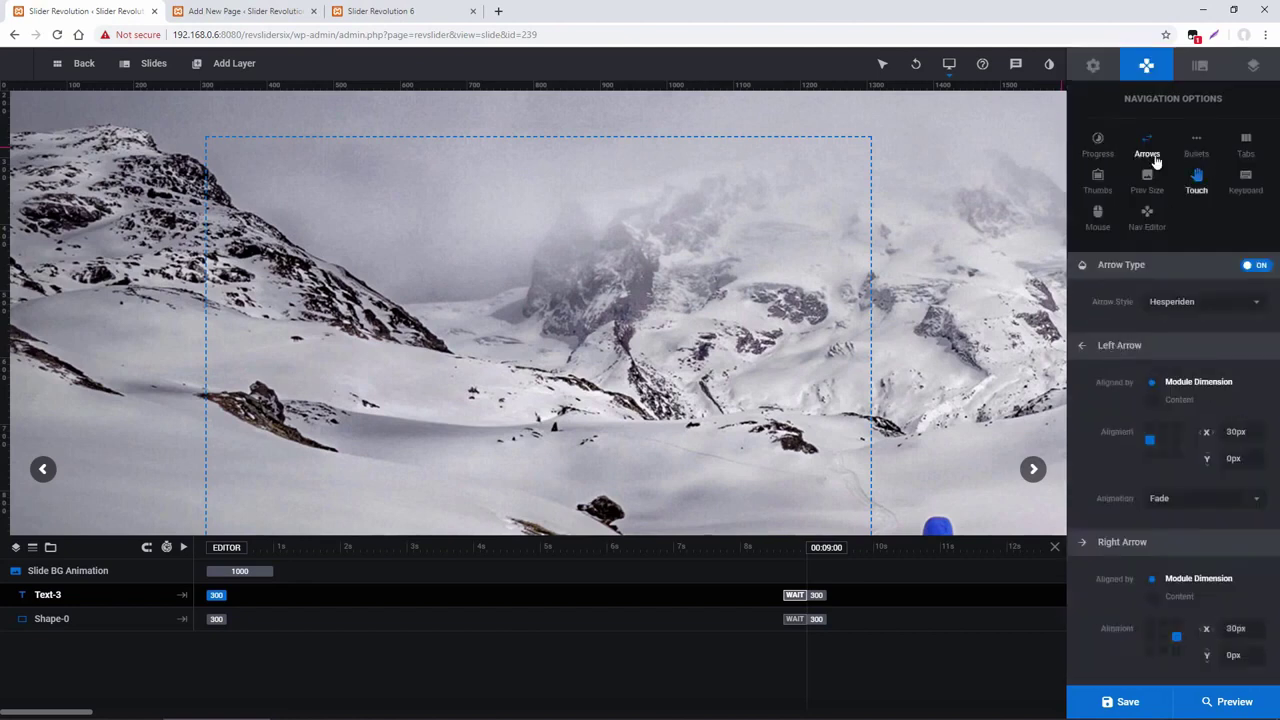
# - Turn on thumbnail navigation and hide the thumbs under a width of 640 px
pyautogui.click(1098, 182)
pyautogui.click(1256, 268)
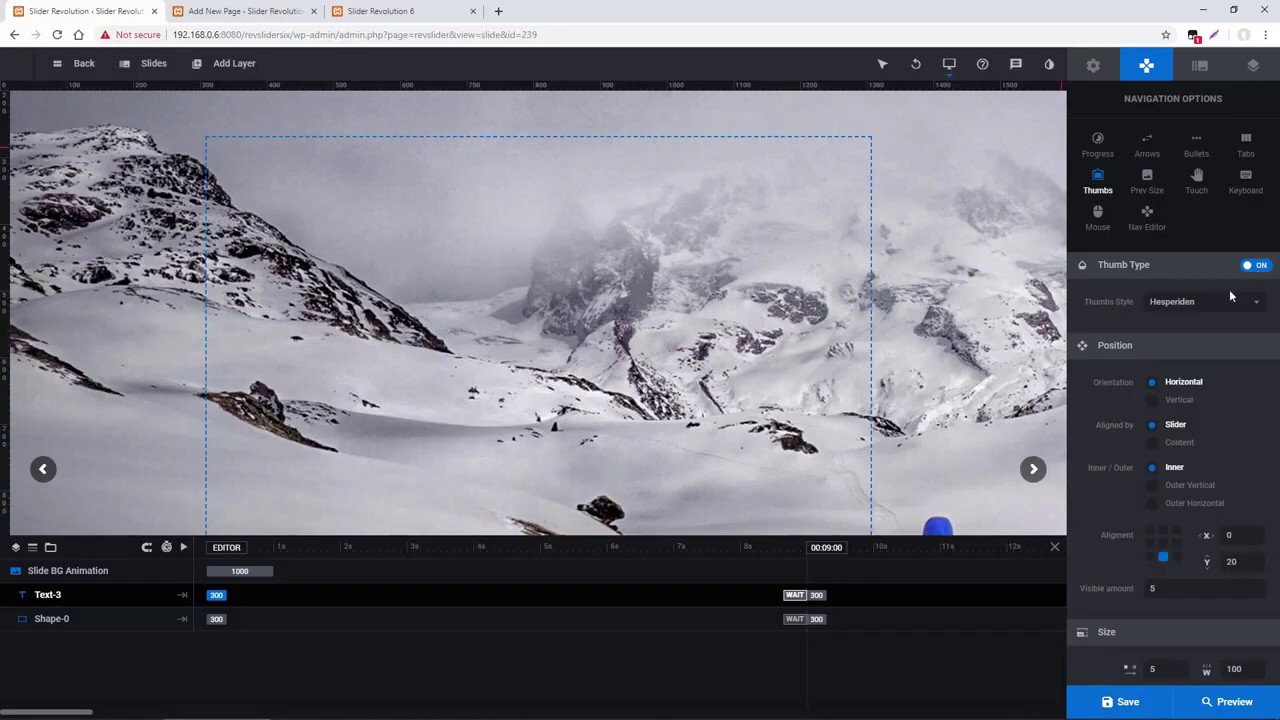
pyautogui.scroll(-6, 1123, 370)
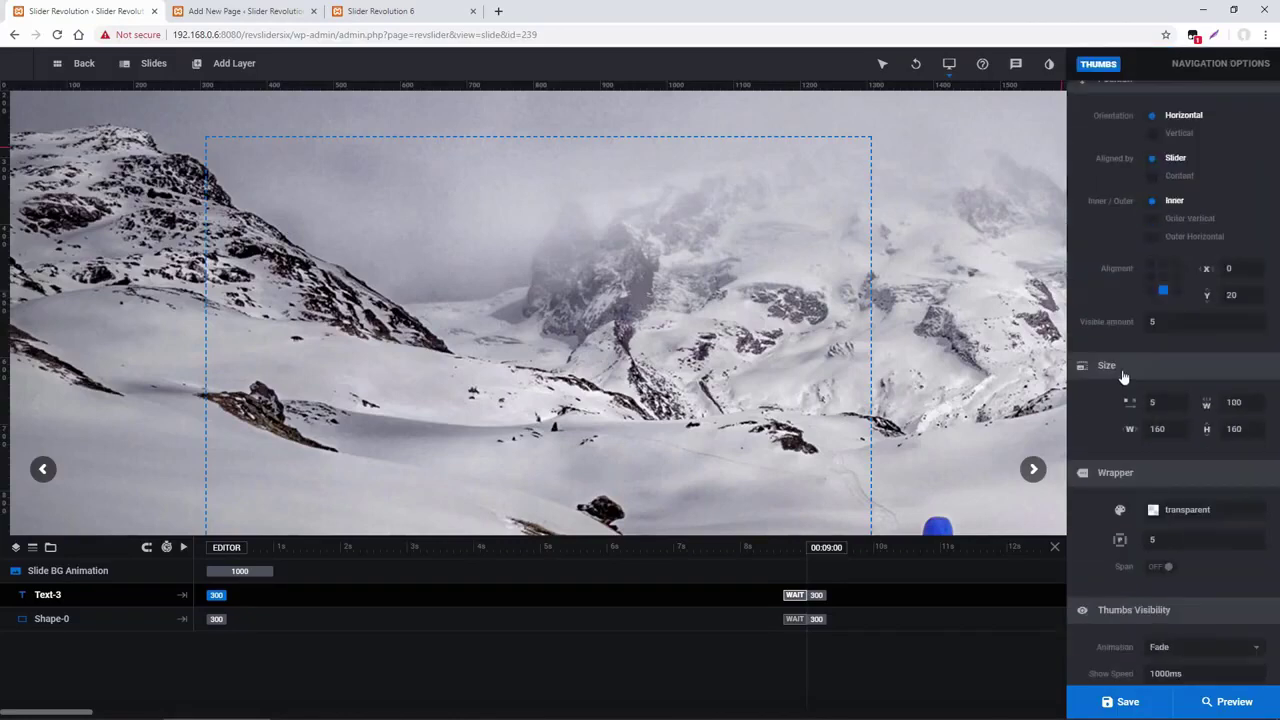
pyautogui.click(1160, 447)
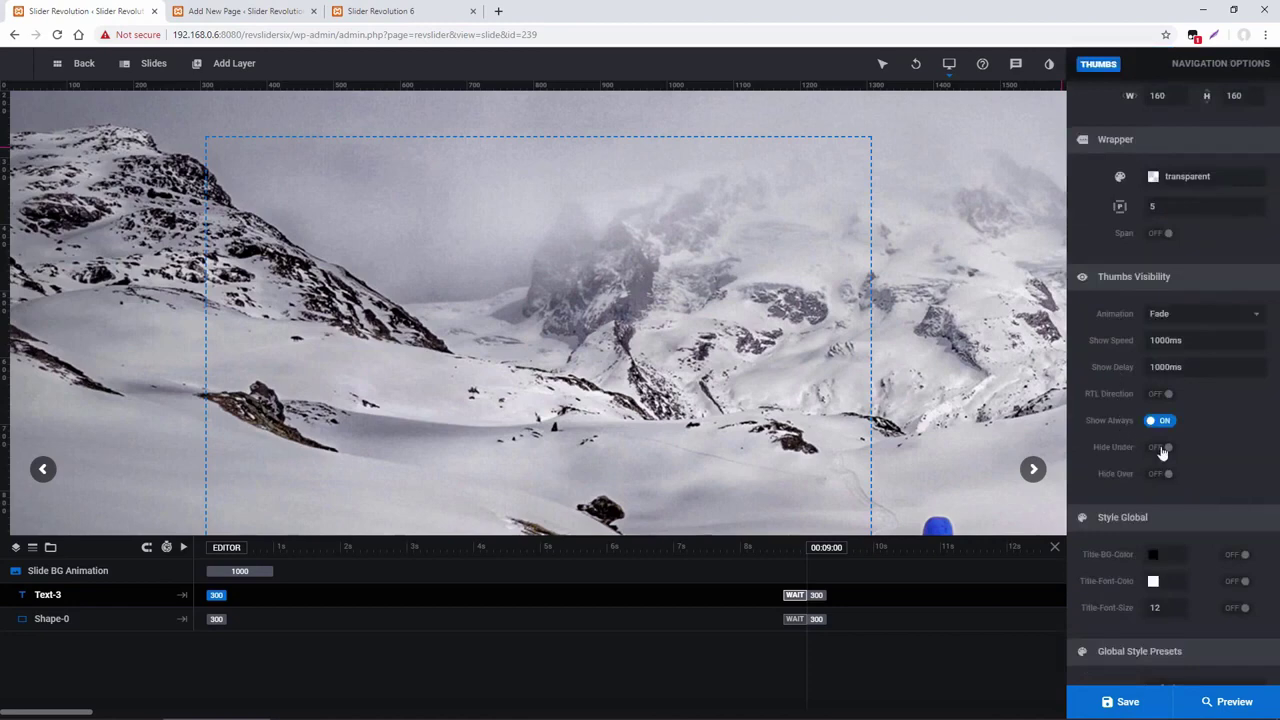
pyautogui.doubleClick(1238, 447)
pyautogui.write('640')
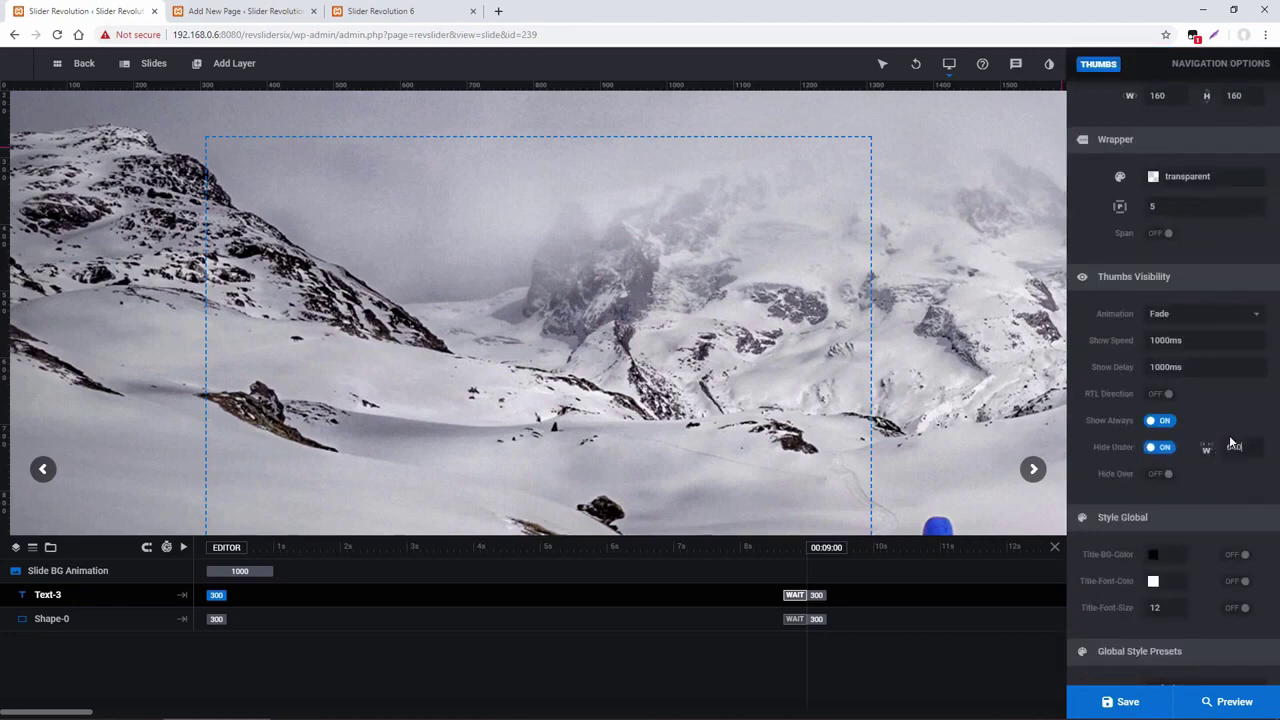
# - Turn on Hide Over for the navigation arrows with a width of 640 px
pyautogui.scroll(7, 1192, 390)
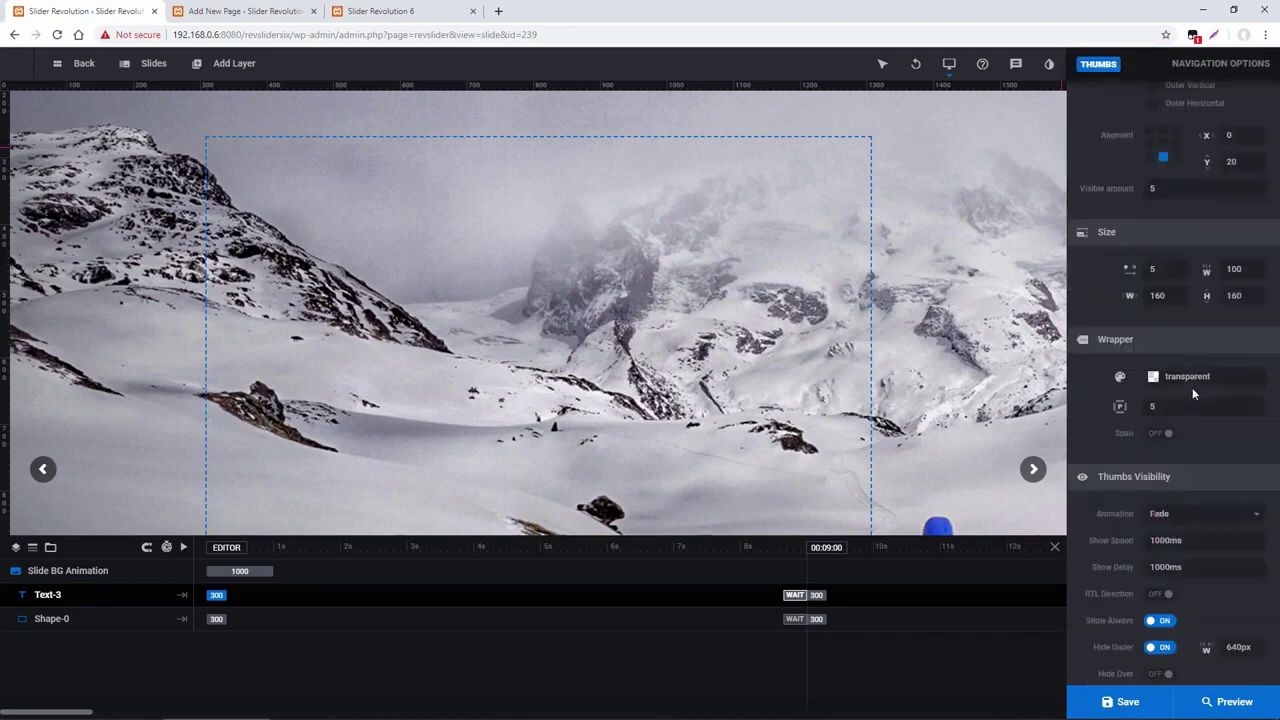
pyautogui.click(1147, 143)
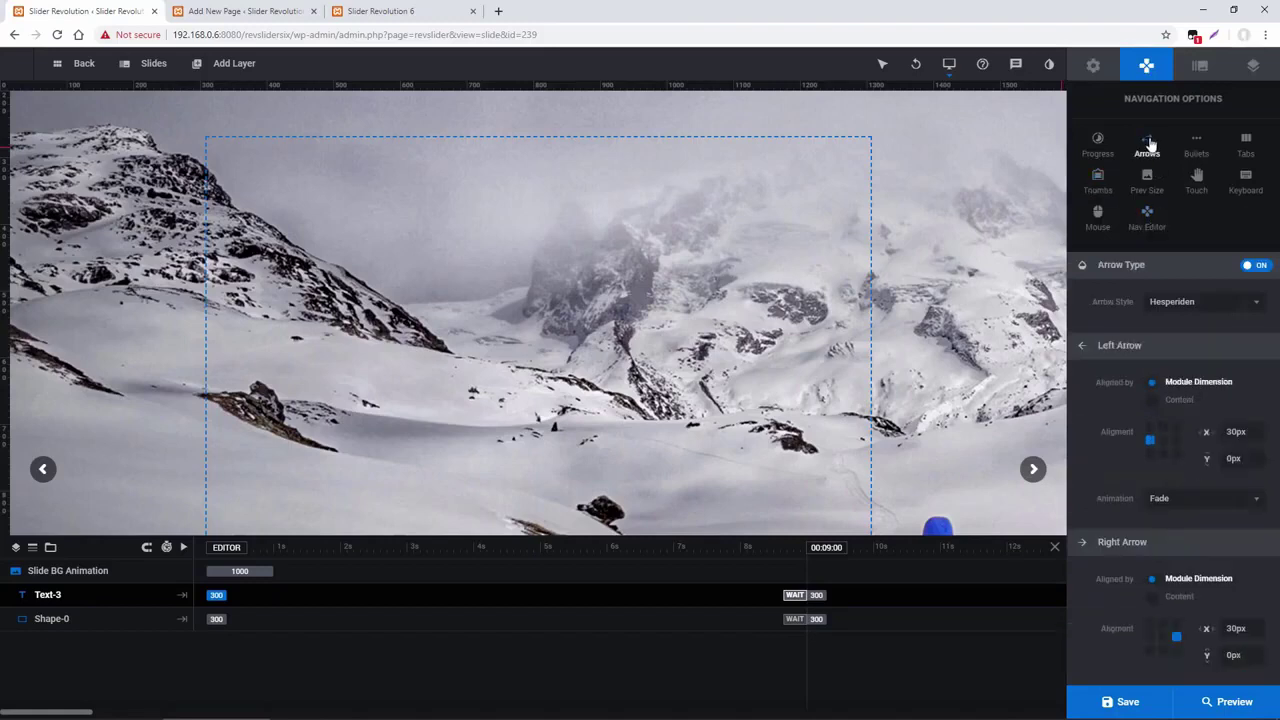
pyautogui.scroll(-3, 1134, 388)
pyautogui.scroll(-2, 1134, 388)
pyautogui.click(1158, 509)
pyautogui.click(1236, 509)
pyautogui.write('640')
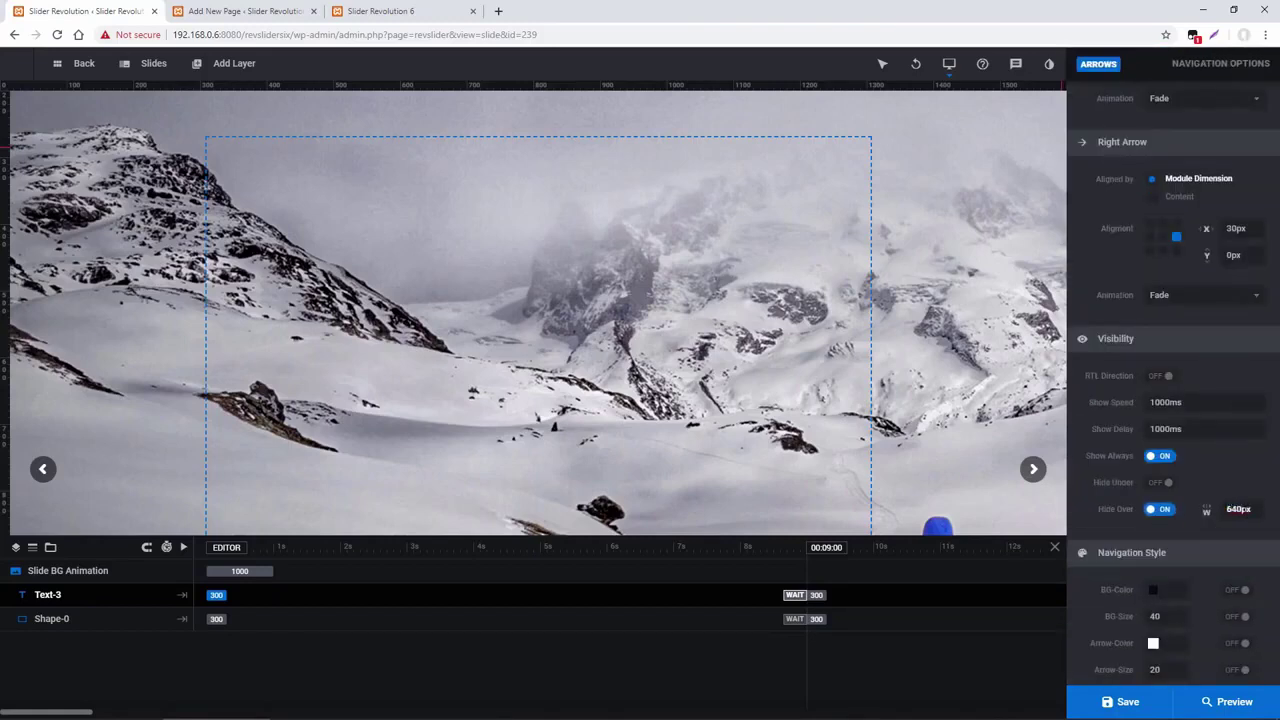